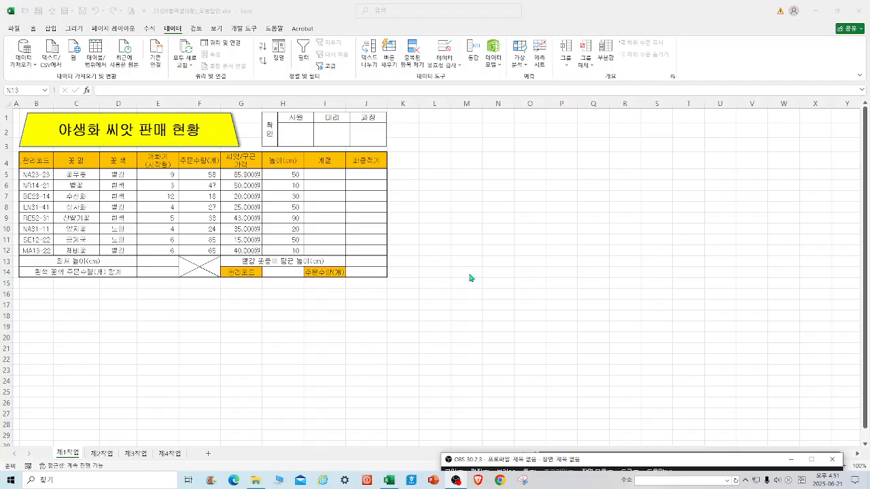
{"action": "left_click", "coordinate": [57, 32]}
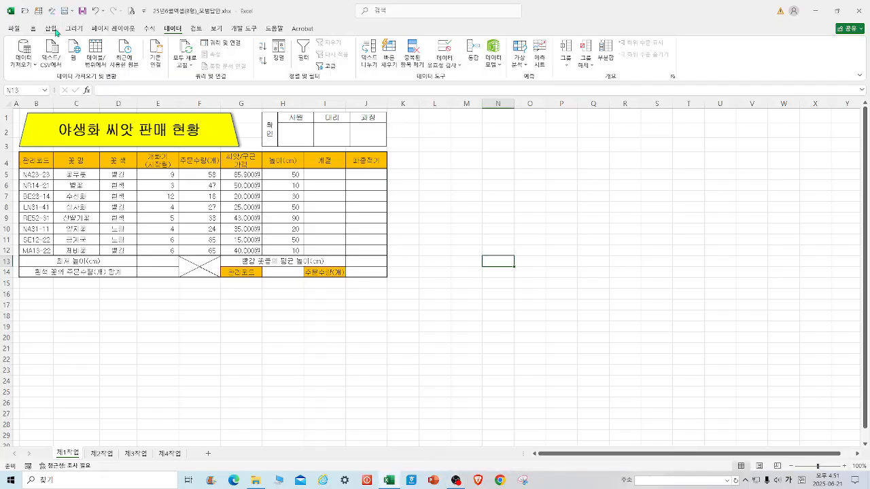
{"action": "left_click", "coordinate": [51, 29]}
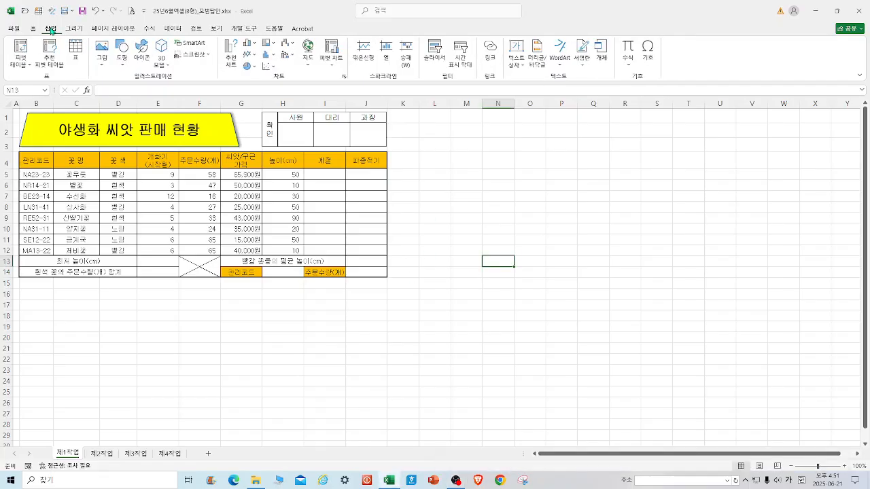
{"action": "left_click", "coordinate": [101, 54]}
{"action": "left_click", "coordinate": [148, 92]}
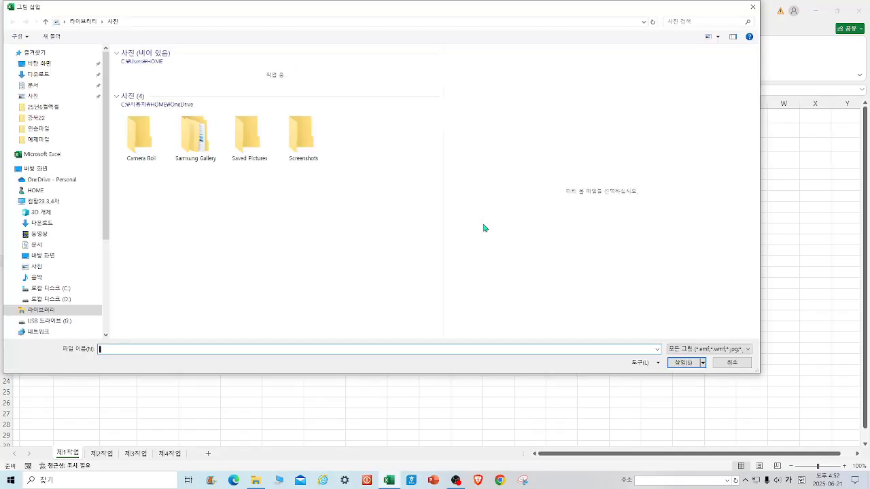
{"action": "left_click", "coordinate": [39, 63]}
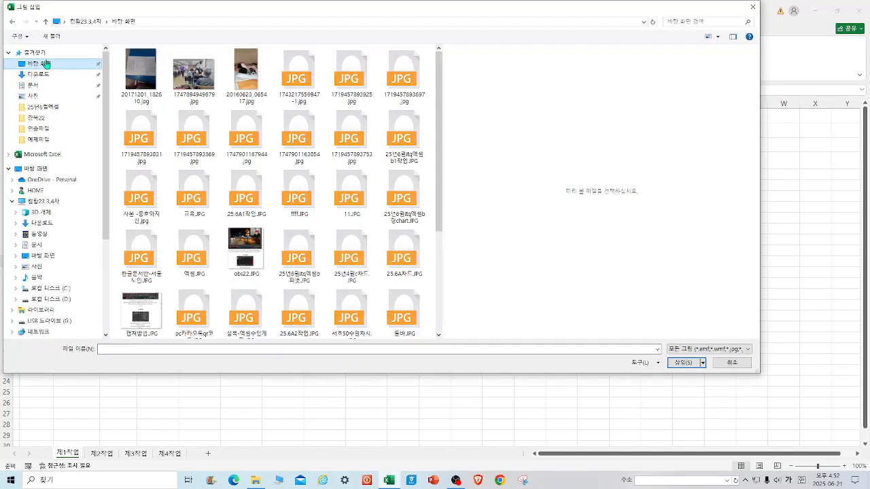
{"action": "scroll", "coordinate": [438, 204], "scroll_direction": "down", "scroll_amount": 2}
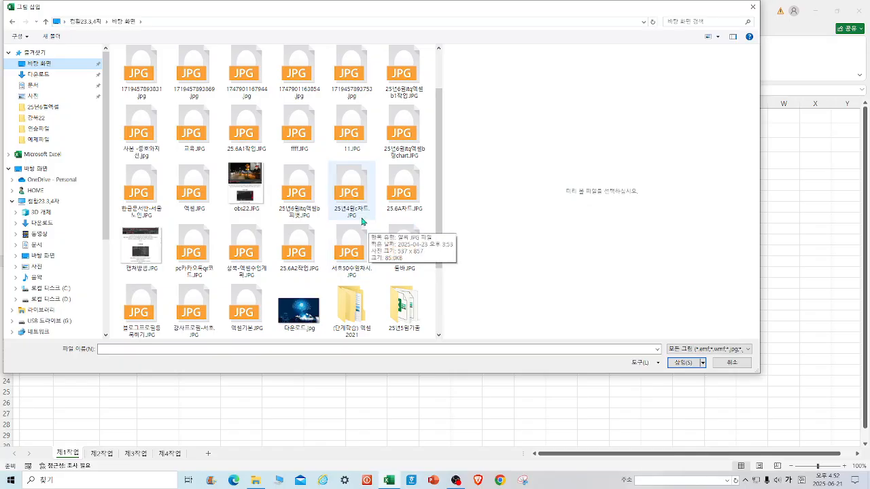
{"action": "scroll", "coordinate": [295, 155], "scroll_direction": "up", "scroll_amount": 1}
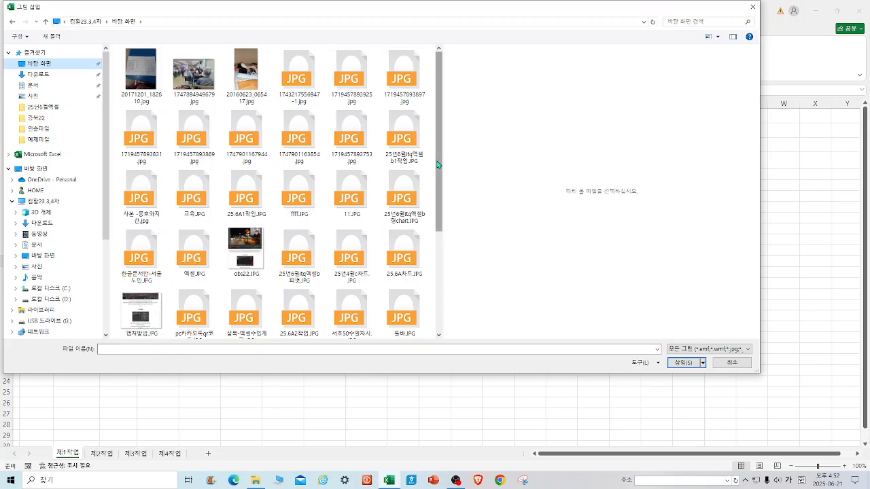
{"action": "left_click", "coordinate": [398, 150]}
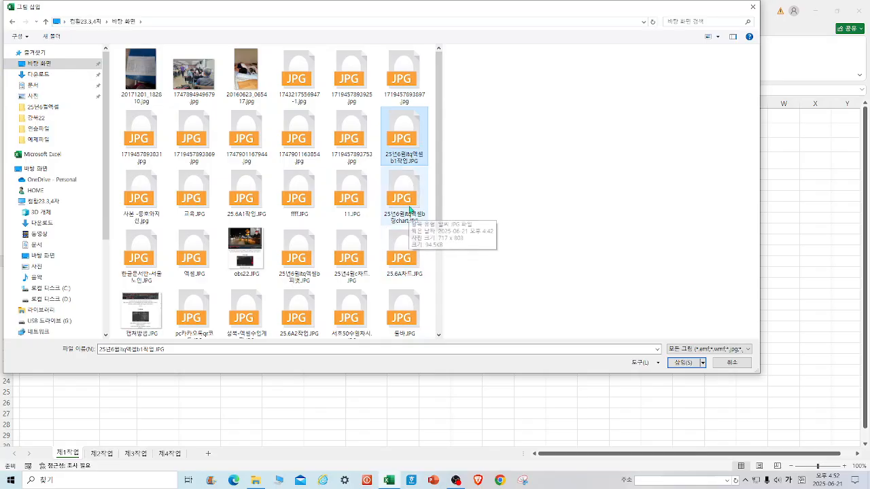
{"action": "left_click", "coordinate": [410, 209], "text": "shift"}
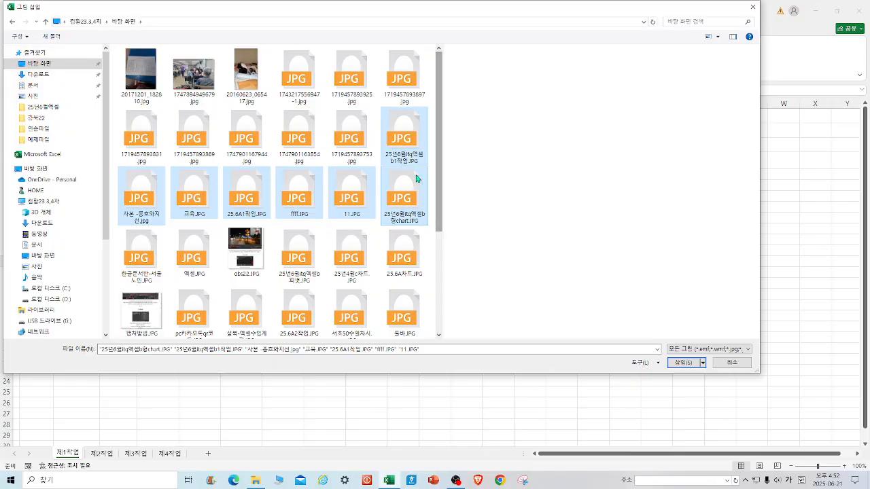
{"action": "key", "text": "Escape"}
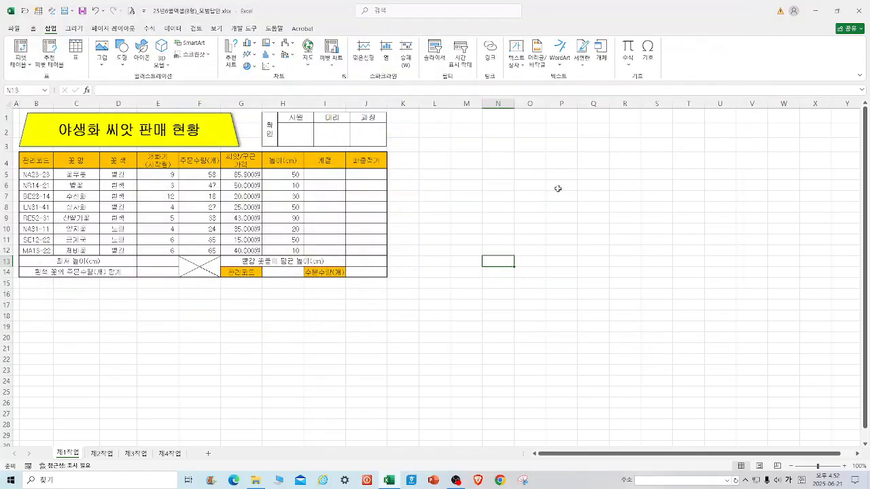
Open the Insert Picture from this device dialog and sort the Desktop files by name.
{"action": "left_click", "coordinate": [101, 53]}
{"action": "left_click", "coordinate": [125, 92]}
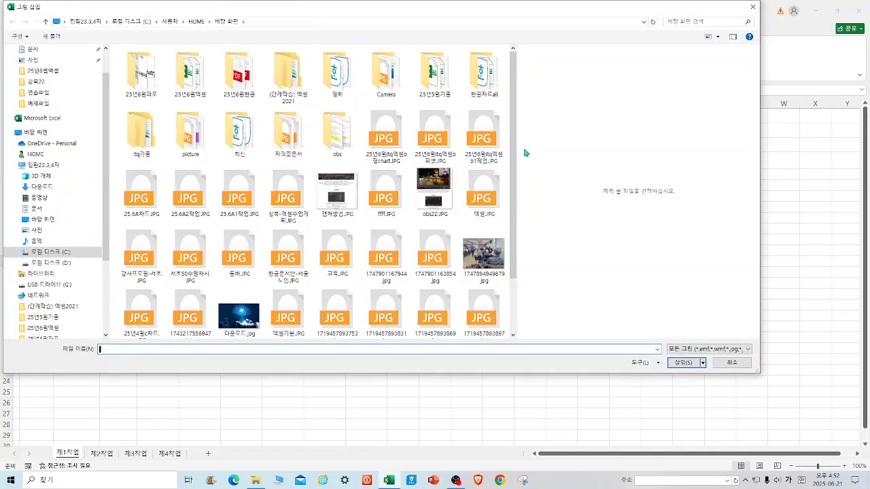
{"action": "left_click", "coordinate": [487, 144]}
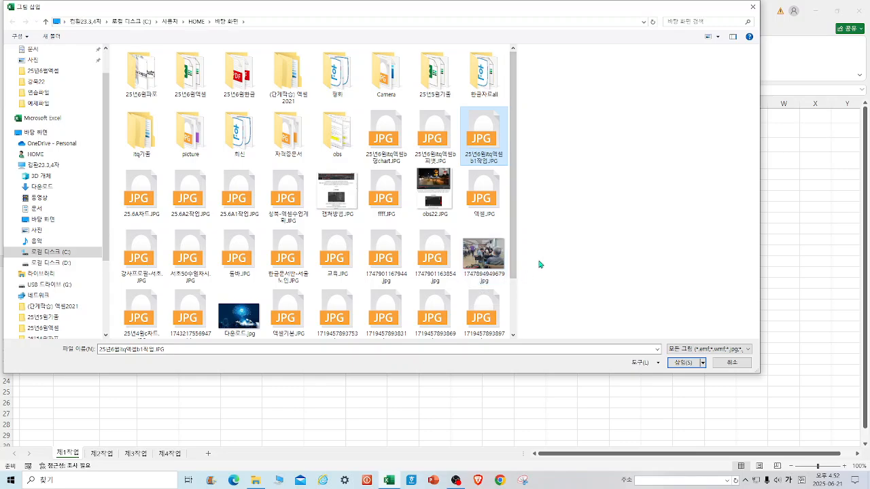
{"action": "right_click", "coordinate": [646, 201]}
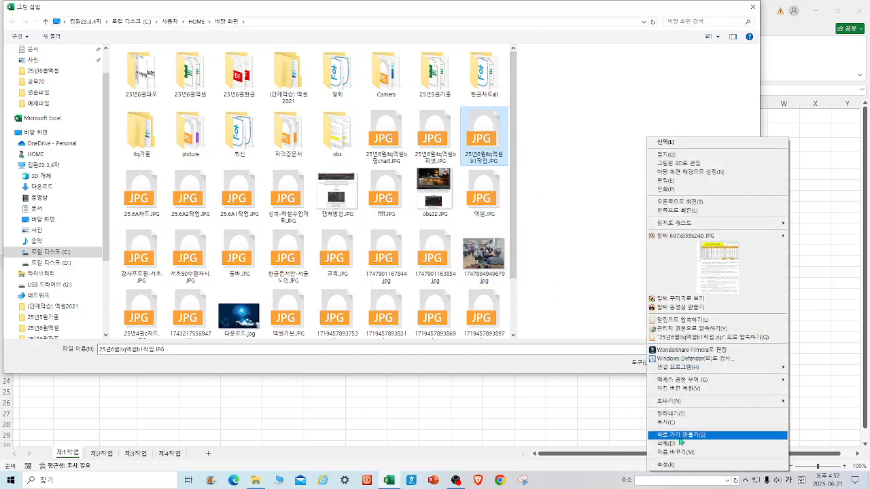
{"action": "left_click", "coordinate": [469, 226]}
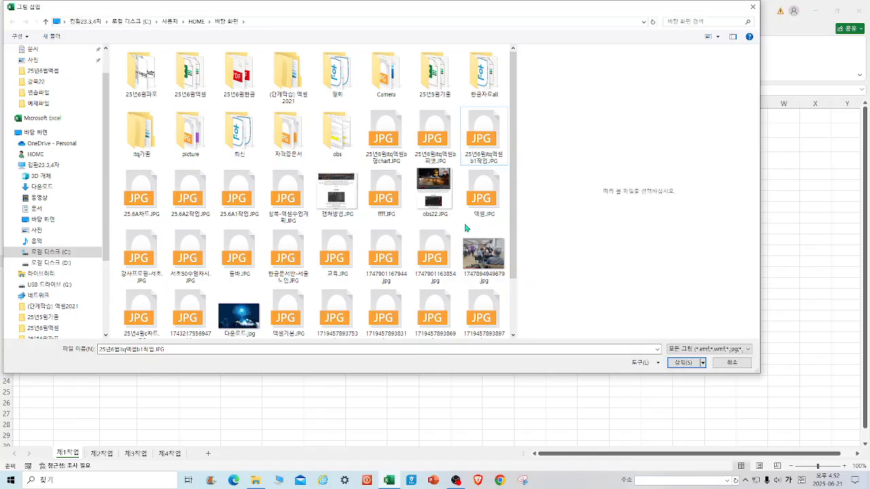
{"action": "right_click", "coordinate": [466, 226]}
{"action": "mouse_move", "coordinate": [524, 252]}
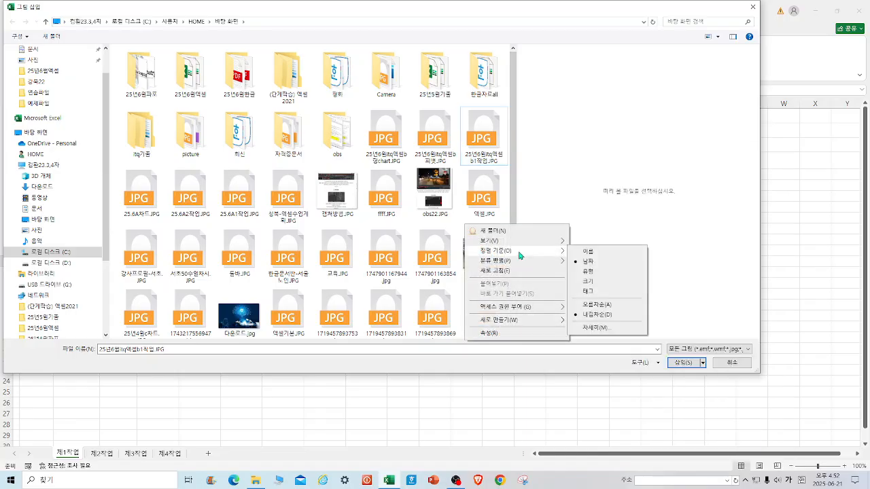
{"action": "left_click", "coordinate": [589, 253]}
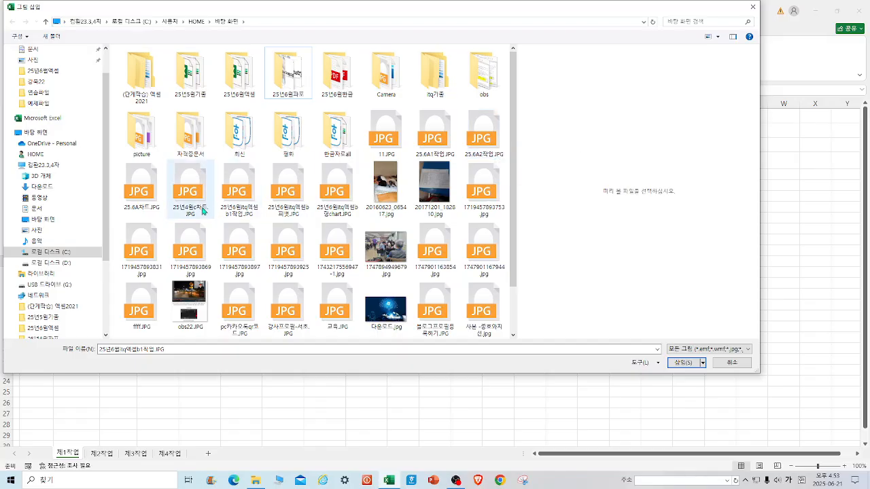
Insert the pictures 25년6월itq엑셀b1작업.JPG and 25년6월itq엑셀b장chart.JPG into the sheet.
{"action": "left_click", "coordinate": [286, 198]}
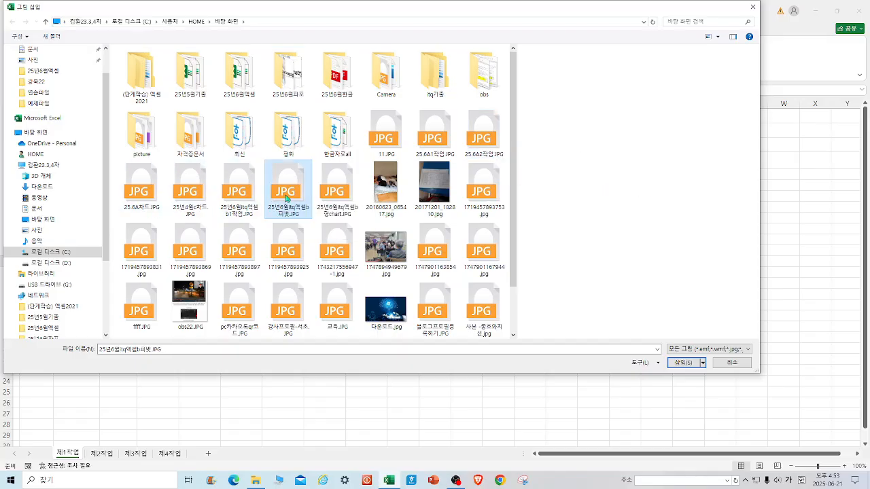
{"action": "left_click", "coordinate": [233, 199]}
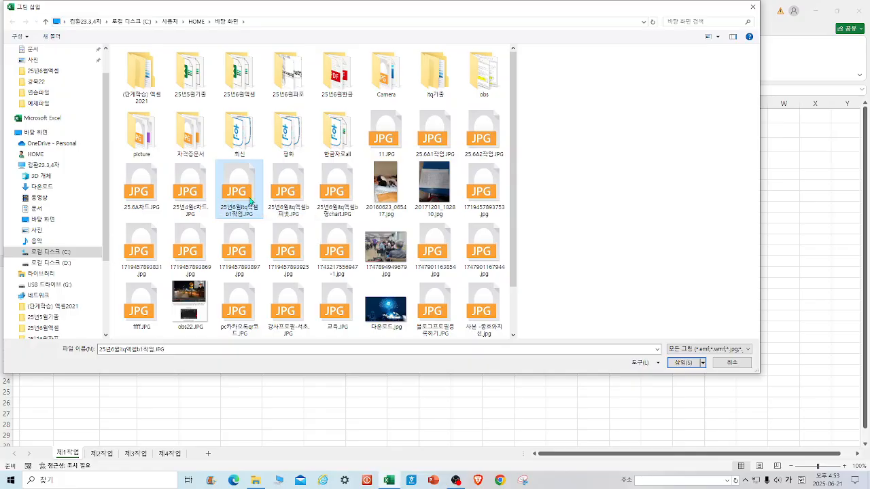
{"action": "left_click", "coordinate": [341, 196], "text": "shift"}
{"action": "left_click", "coordinate": [685, 364]}
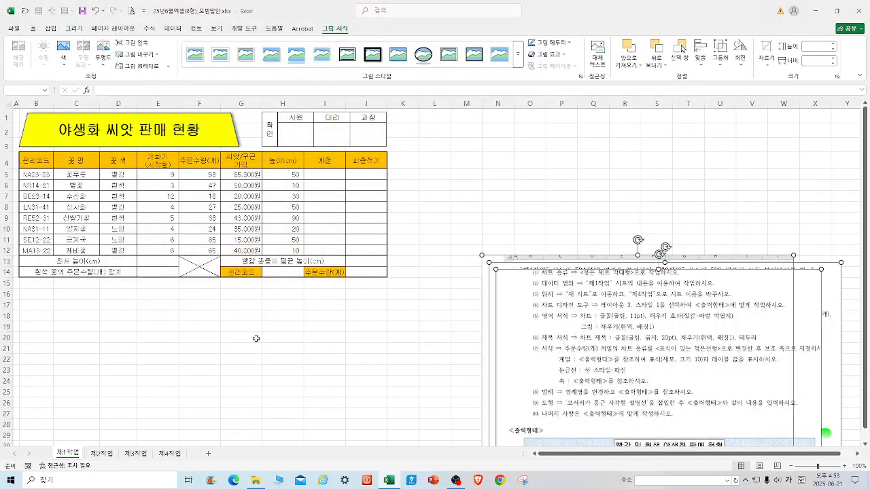
Copy the inserted task picture and paste it into the 제2작업 sheet.
{"action": "left_click", "coordinate": [581, 329]}
{"action": "right_click", "coordinate": [581, 329]}
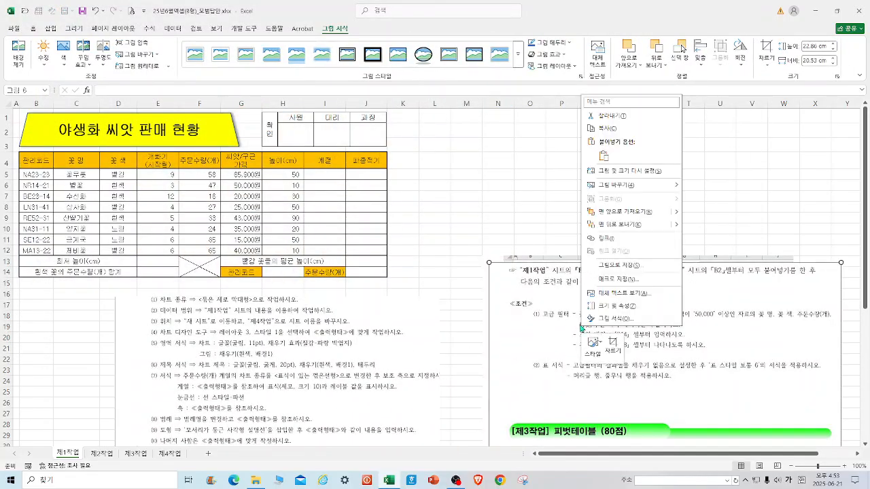
{"action": "left_click", "coordinate": [602, 115]}
{"action": "left_click", "coordinate": [104, 456]}
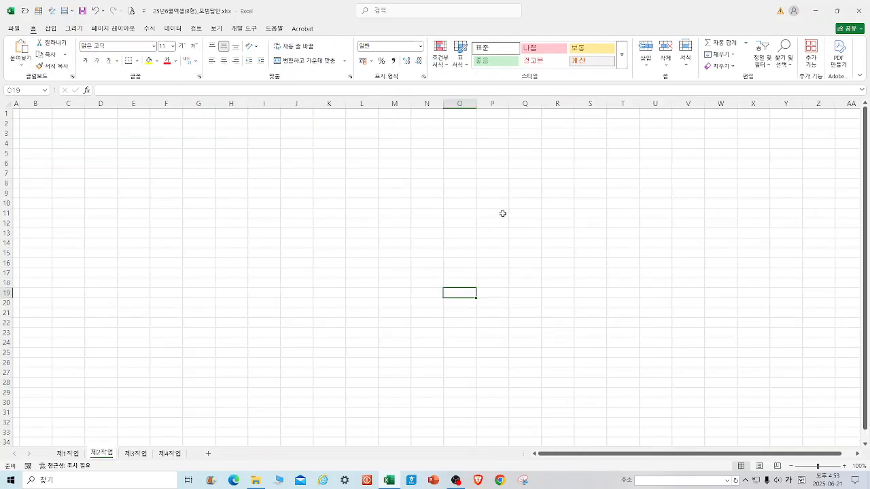
{"action": "right_click", "coordinate": [490, 156]}
{"action": "left_click", "coordinate": [513, 220]}
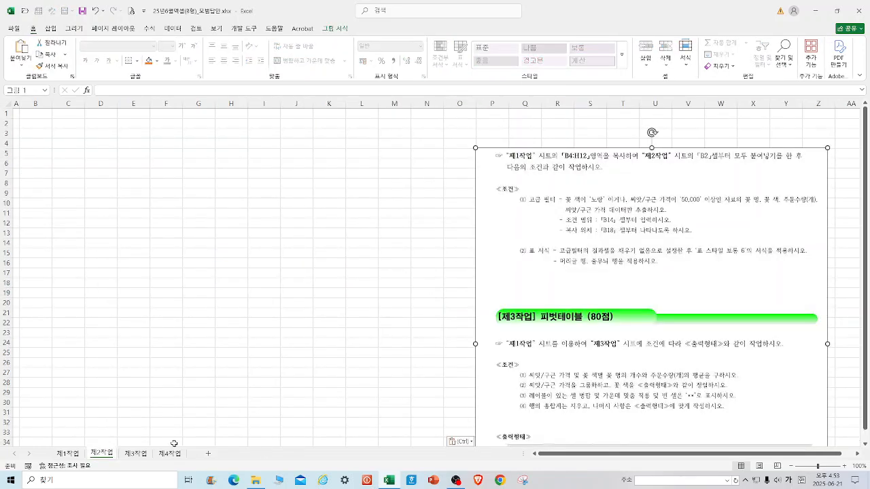
Paste the same task picture into the 제3작업 sheet.
{"action": "left_click", "coordinate": [140, 456]}
{"action": "right_click", "coordinate": [467, 182]}
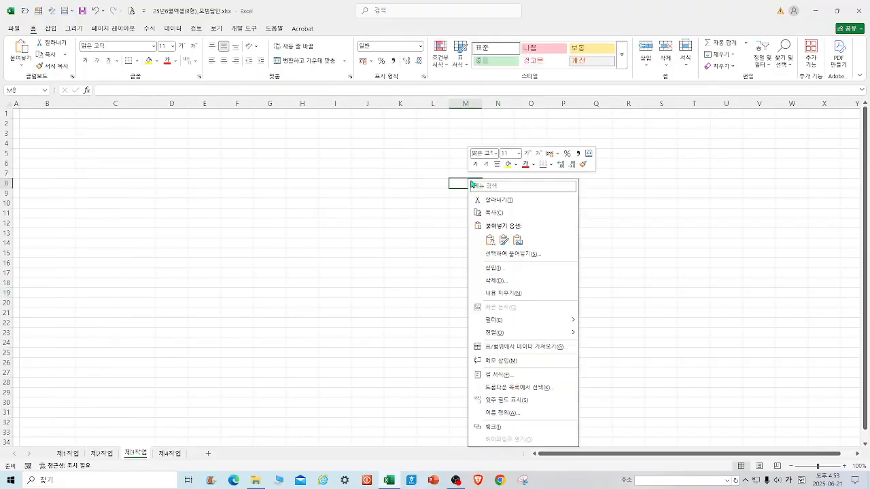
{"action": "left_click", "coordinate": [493, 246]}
Return to 제1작업 and move the sample output picture next to the worksheet table.
{"action": "left_click", "coordinate": [75, 456]}
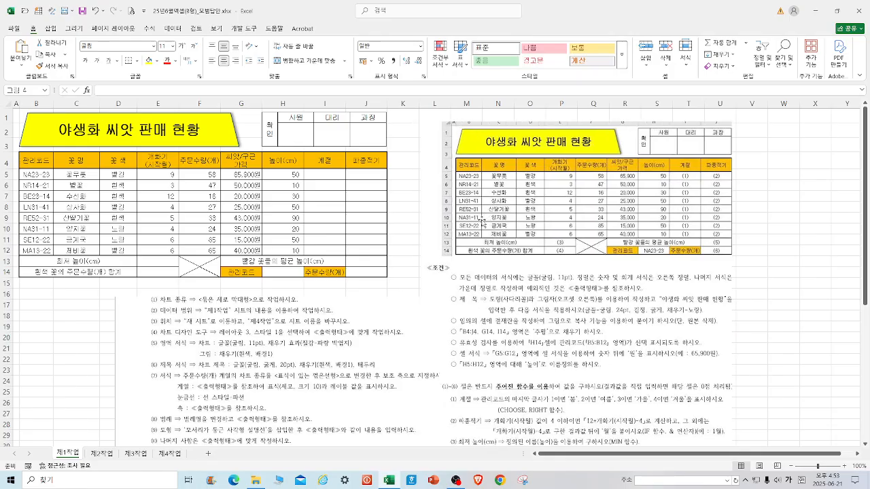
{"action": "left_click", "coordinate": [138, 369]}
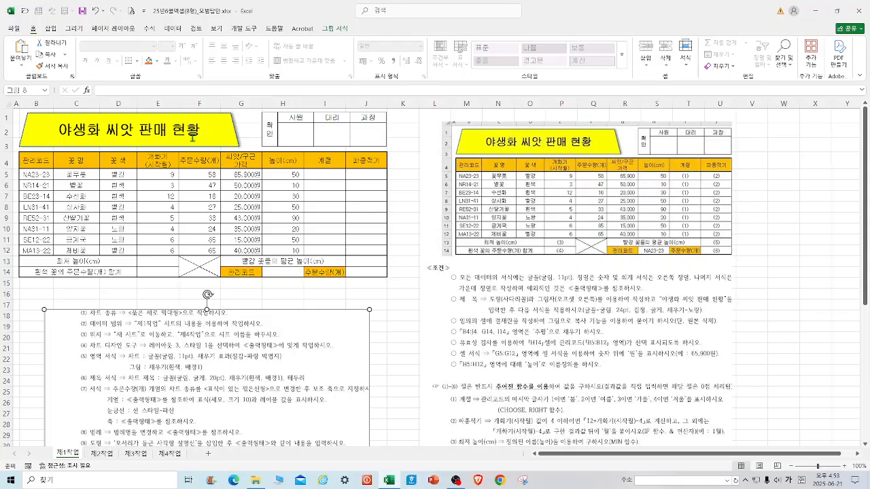
{"action": "left_click", "coordinate": [432, 174]}
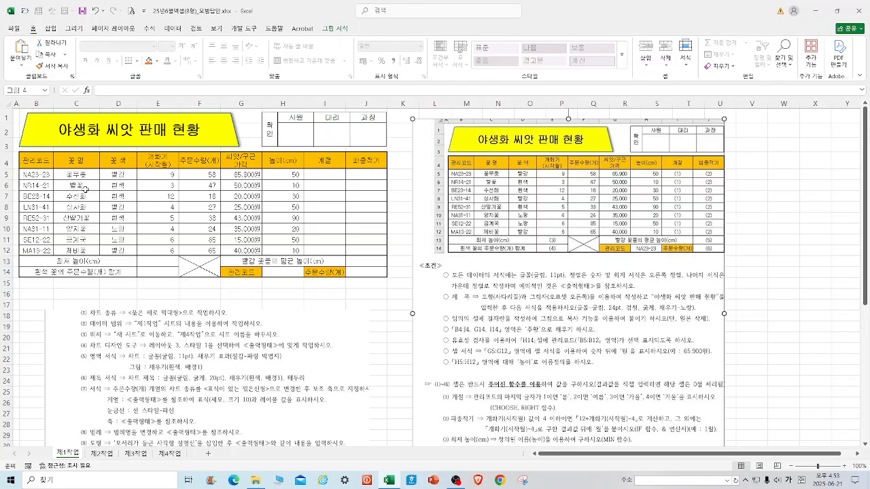
Select various ranges of the table to compare them with the sample output picture.
{"action": "left_click_drag", "start_coordinate": [173, 178], "coordinate": [292, 248]}
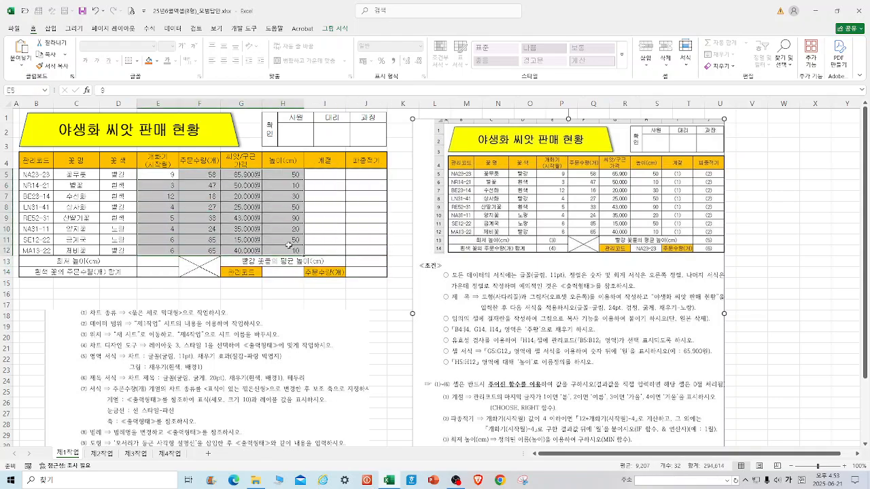
{"action": "left_click", "coordinate": [314, 303]}
{"action": "left_click_drag", "start_coordinate": [45, 160], "coordinate": [363, 279]}
{"action": "left_click", "coordinate": [411, 311]}
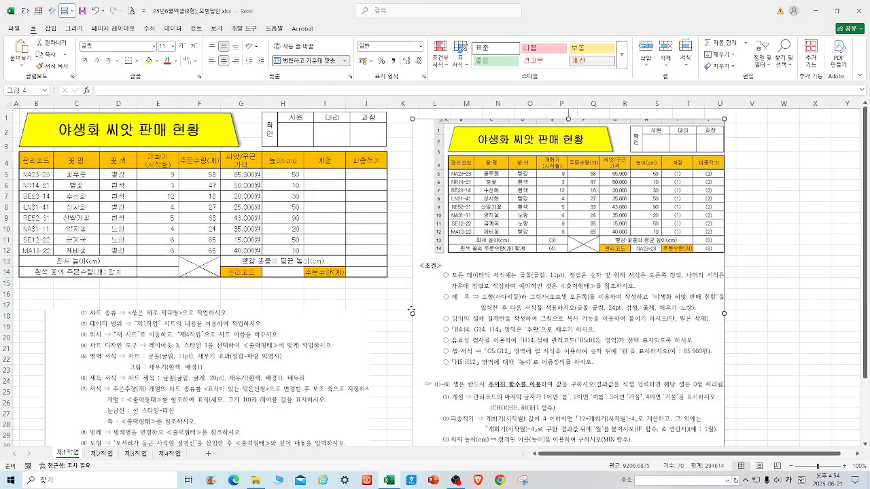
{"action": "mouse_move", "coordinate": [42, 160]}
{"action": "left_mouse_down"}
{"action": "mouse_move", "coordinate": [367, 248]}
{"action": "mouse_move", "coordinate": [363, 275]}
{"action": "left_mouse_up"}
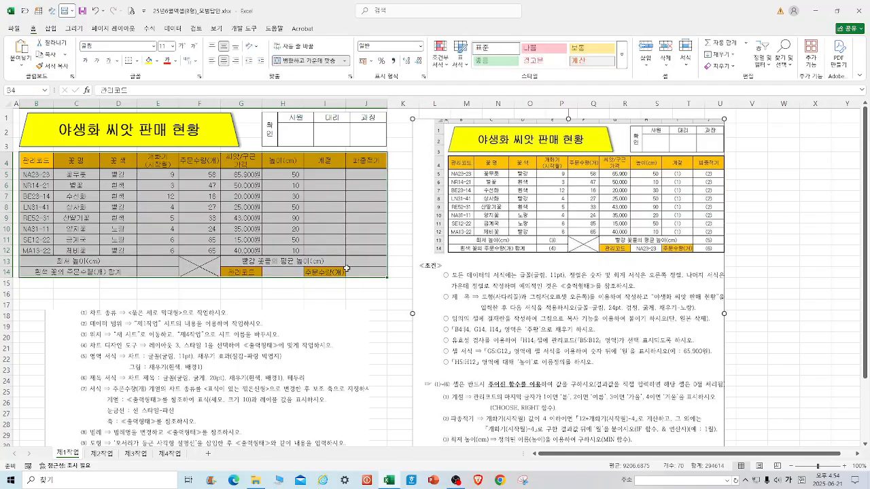
{"action": "left_click", "coordinate": [379, 320]}
{"action": "left_click_drag", "start_coordinate": [43, 176], "coordinate": [375, 248]}
{"action": "left_click", "coordinate": [400, 316]}
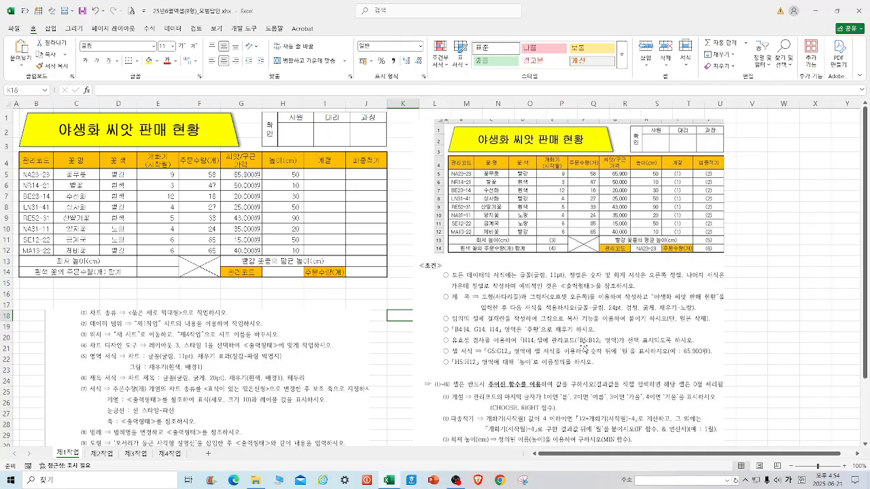
{"action": "left_click_drag", "start_coordinate": [52, 163], "coordinate": [367, 163]}
{"action": "left_click", "coordinate": [242, 276]}
{"action": "left_click", "coordinate": [327, 270]}
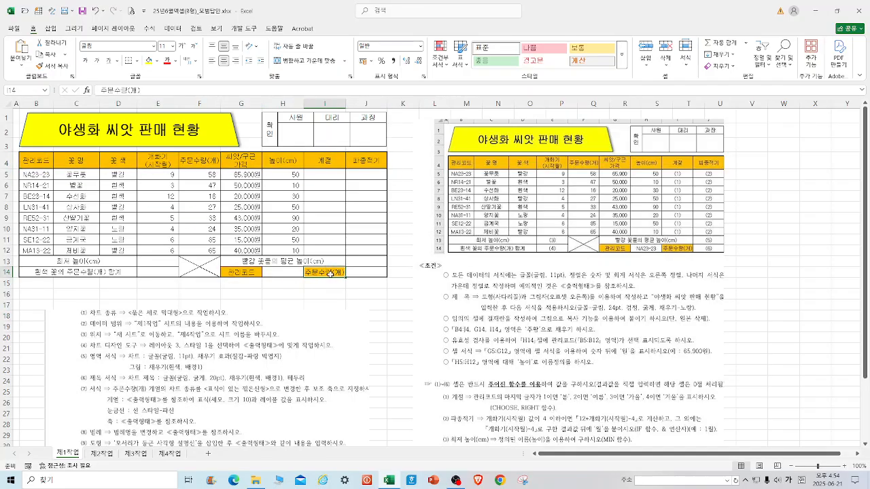
{"action": "left_click", "coordinate": [359, 317]}
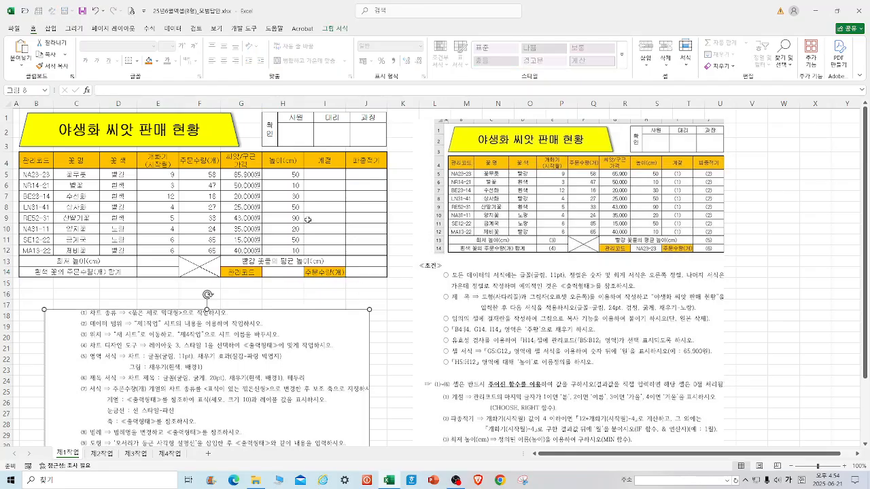
Set the number format of the seed price cells G5:G12 to General via Format Cells.
{"action": "left_click_drag", "start_coordinate": [238, 173], "coordinate": [242, 249]}
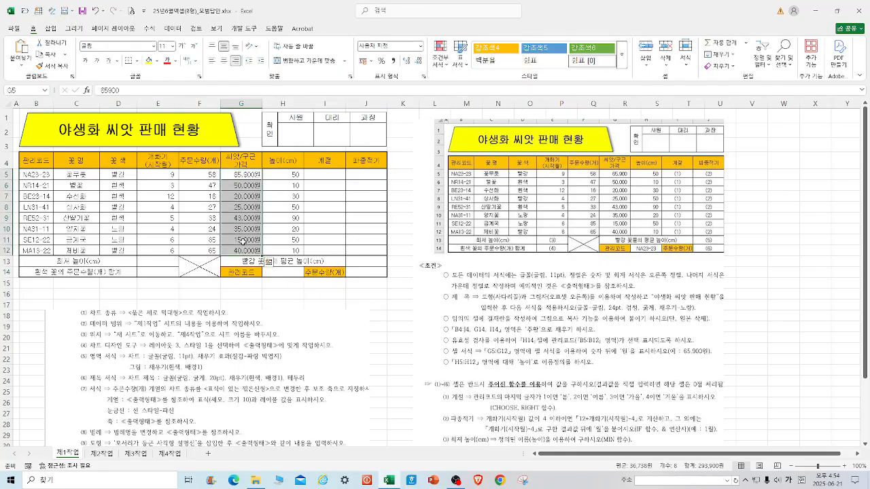
{"action": "right_click", "coordinate": [243, 242]}
{"action": "left_click", "coordinate": [262, 401]}
{"action": "left_click", "coordinate": [154, 262]}
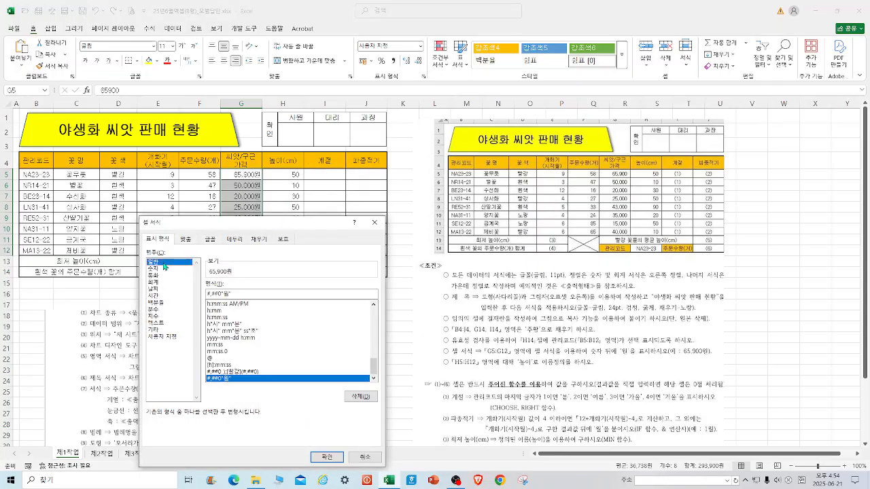
{"action": "left_click", "coordinate": [327, 456]}
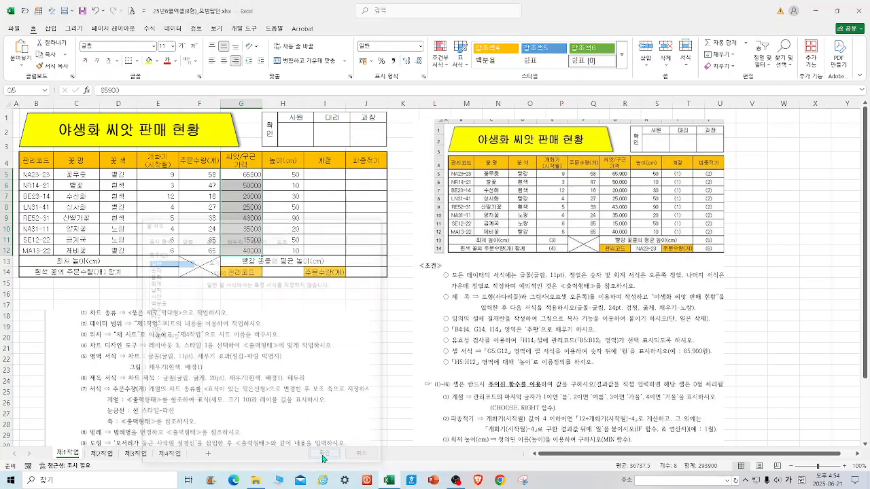
Apply the custom number format #,##0"원" to the seed price cells G5:G12 via Format Cells.
{"action": "right_click", "coordinate": [243, 216]}
{"action": "left_click", "coordinate": [271, 399]}
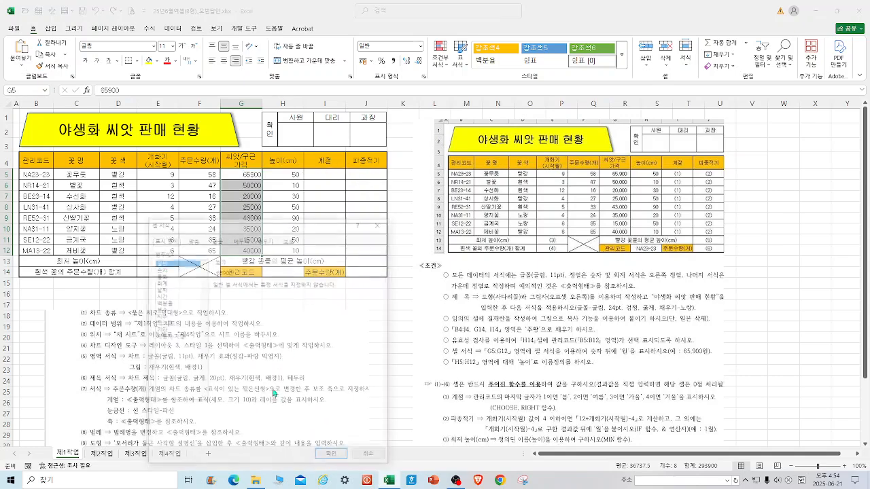
{"action": "left_click", "coordinate": [178, 337]}
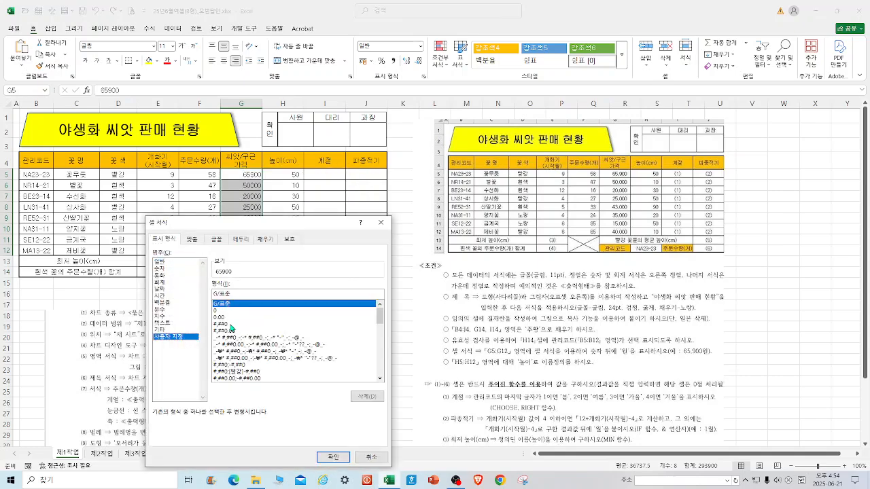
{"action": "left_click", "coordinate": [231, 324]}
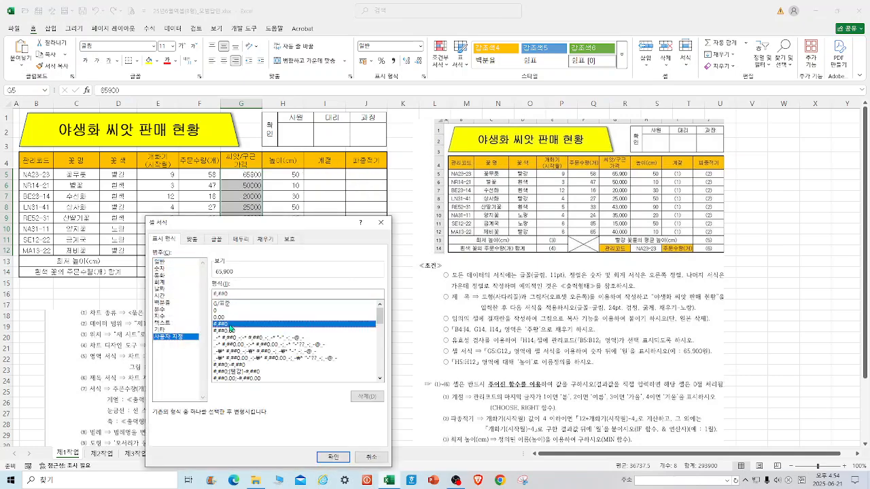
{"action": "left_click", "coordinate": [244, 294]}
{"action": "type", "text": "ㅇ"}
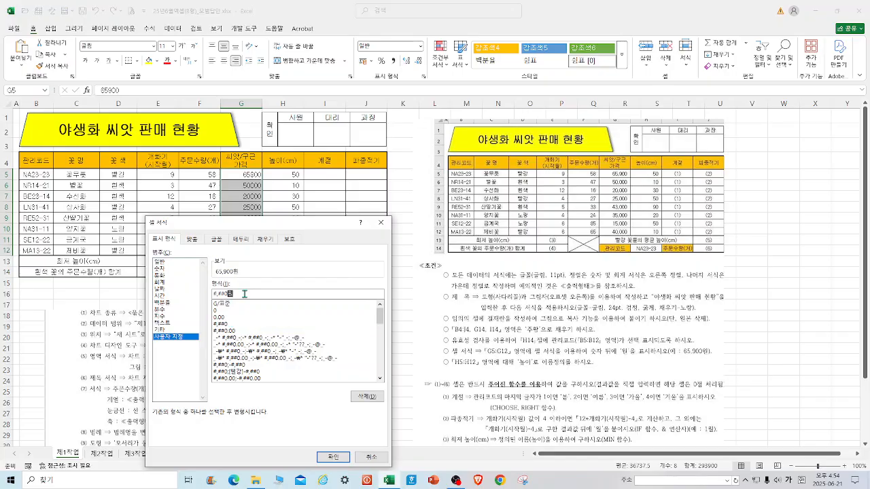
{"action": "key", "text": "Return"}
Crop the sample output picture down to the function conditions section and move it beside the table.
{"action": "left_click", "coordinate": [475, 261]}
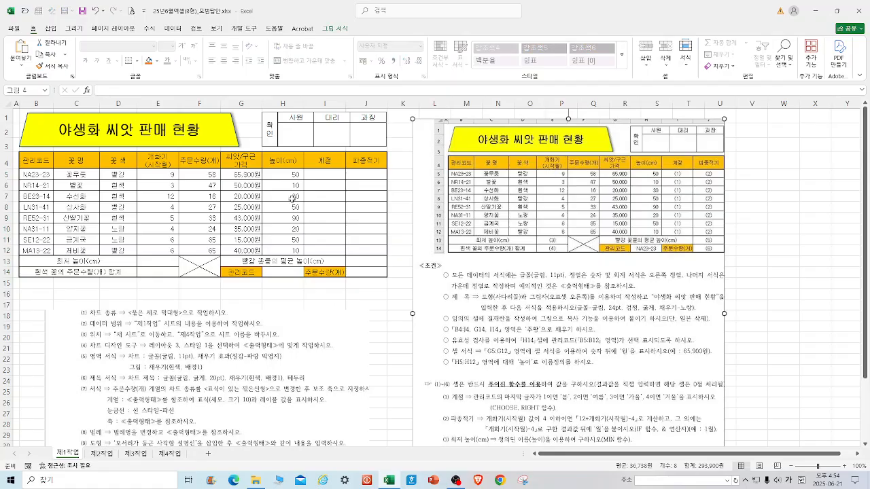
{"action": "left_click_drag", "start_coordinate": [286, 173], "coordinate": [291, 251]}
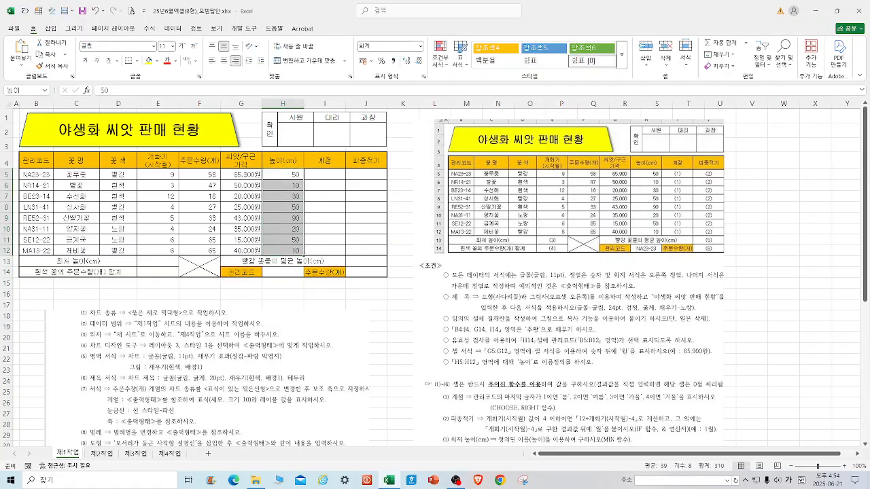
{"action": "left_click", "coordinate": [375, 327]}
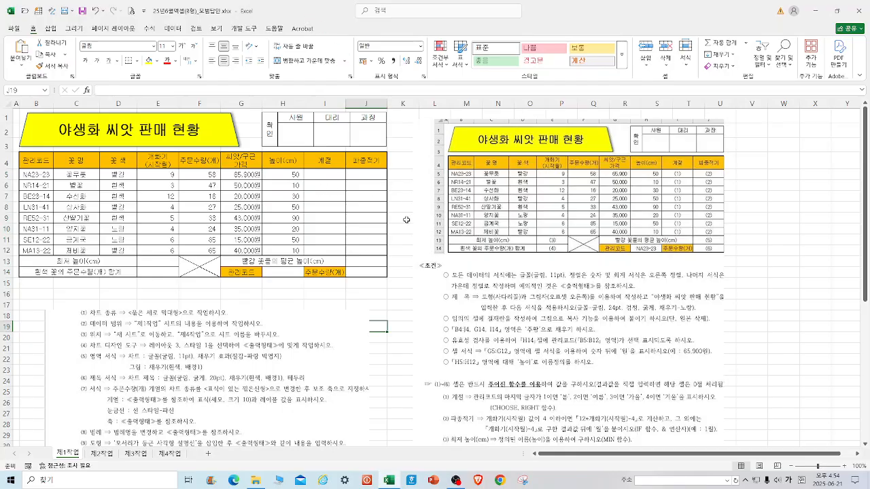
{"action": "left_click", "coordinate": [541, 165]}
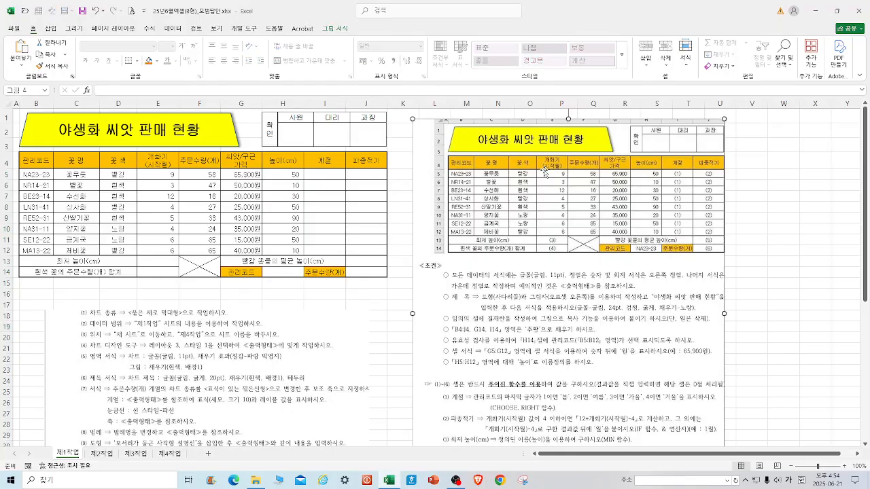
{"action": "left_click", "coordinate": [334, 28]}
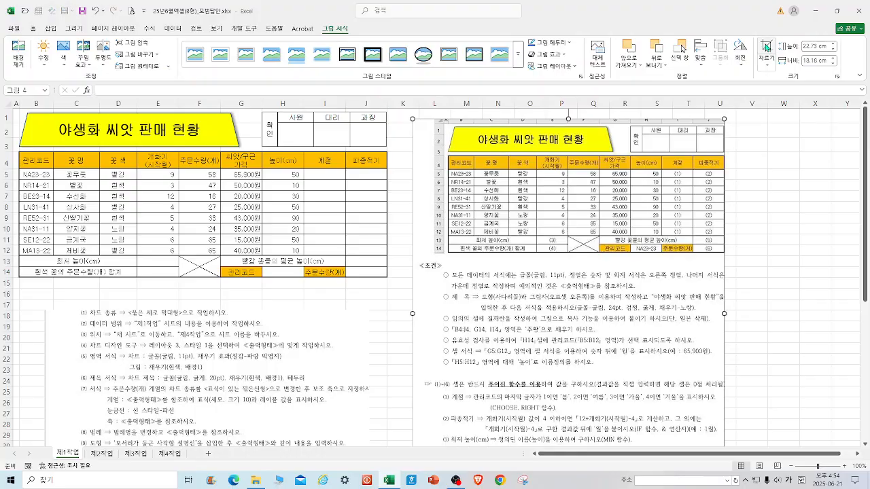
{"action": "left_click", "coordinate": [767, 47]}
{"action": "left_click_drag", "start_coordinate": [571, 121], "coordinate": [557, 377]}
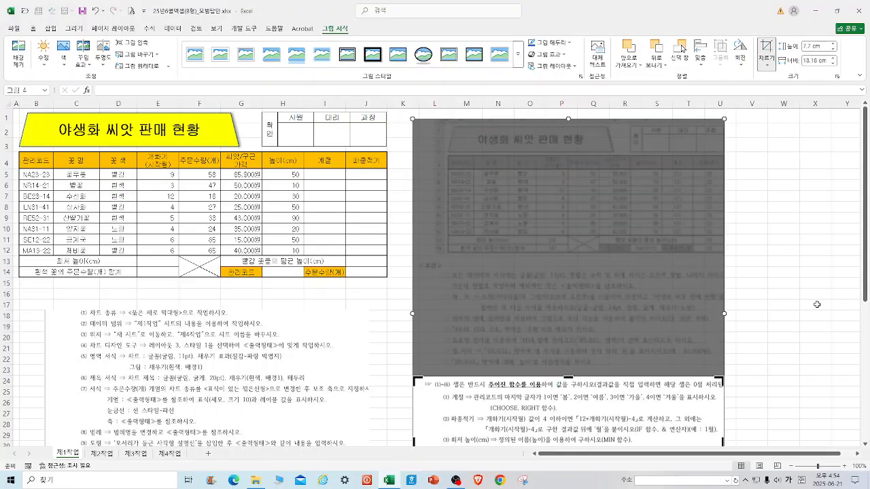
{"action": "left_click", "coordinate": [818, 305]}
{"action": "left_click_drag", "start_coordinate": [587, 418], "coordinate": [585, 171]}
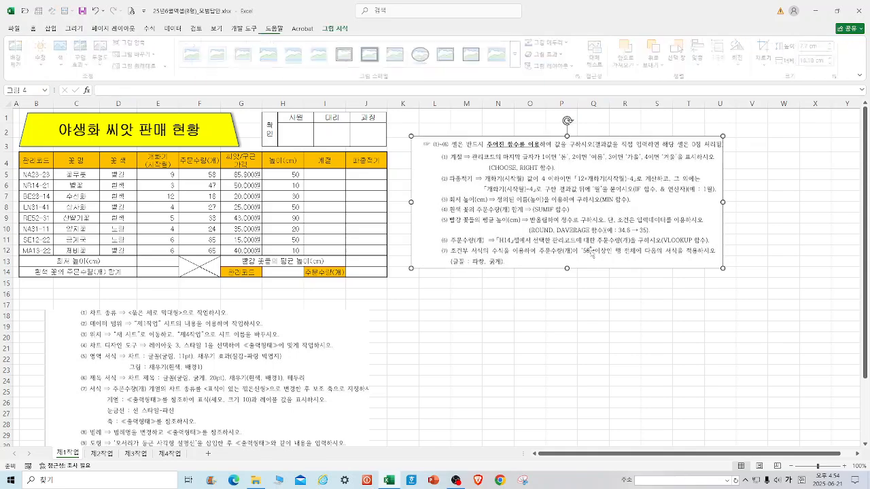
{"action": "left_click_drag", "start_coordinate": [567, 269], "coordinate": [569, 297]}
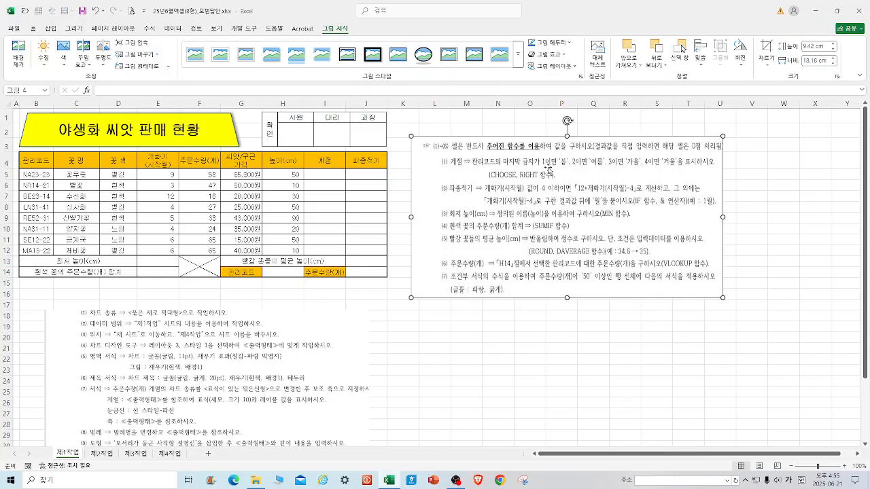
Start a CHOOSE formula in the 계절 cell I5 with RIGHT(B5,1) as its index in the function arguments dialog.
{"action": "left_click", "coordinate": [324, 174]}
{"action": "type", "text": "="}
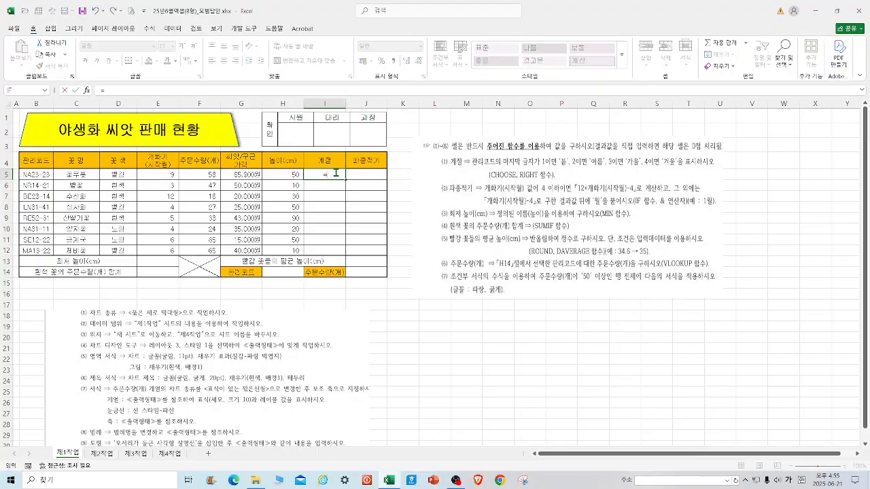
{"action": "type", "text": "ㅊ"}
{"action": "type", "text": "CHO"}
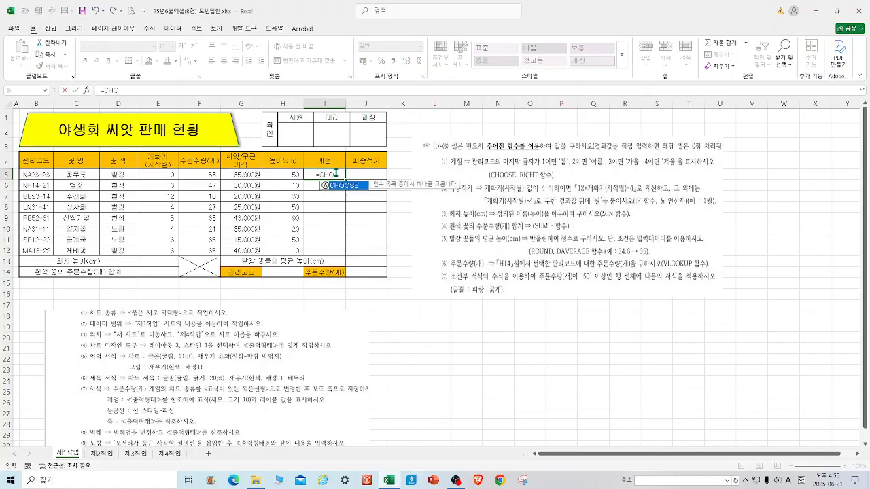
{"action": "type", "text": "OSE"}
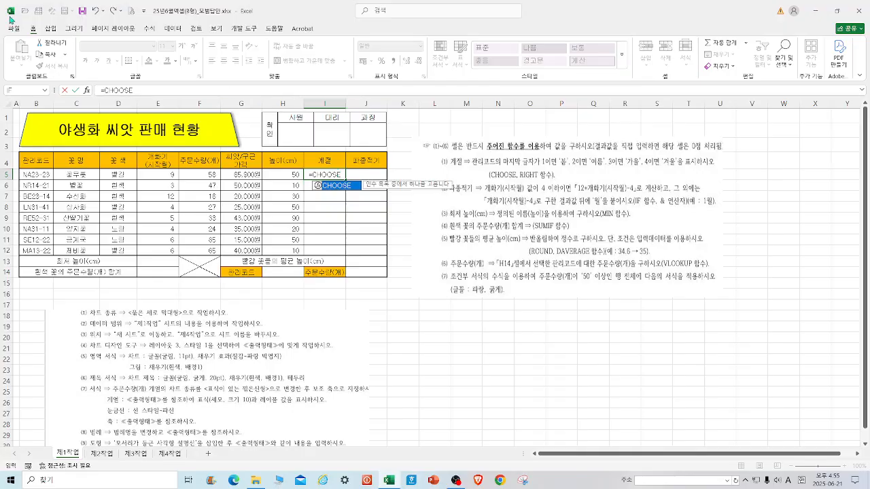
{"action": "double_click", "coordinate": [338, 185]}
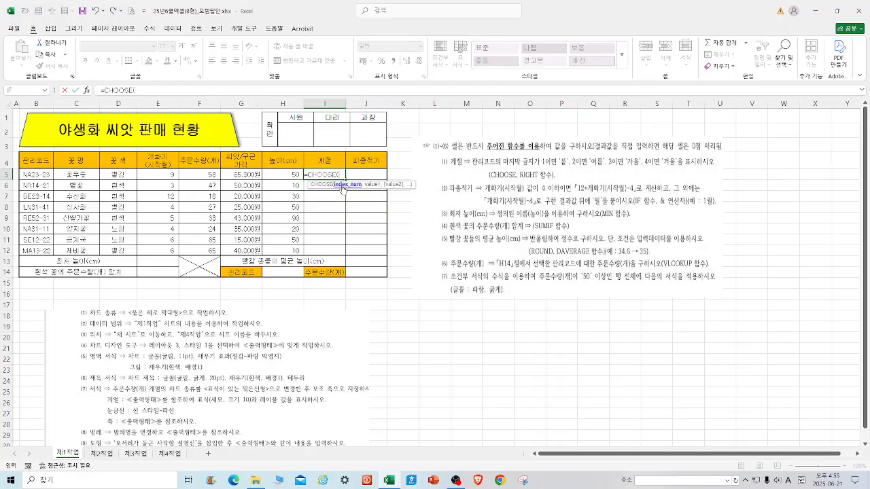
{"action": "left_click", "coordinate": [86, 90]}
{"action": "type", "text": "RIGHT("}
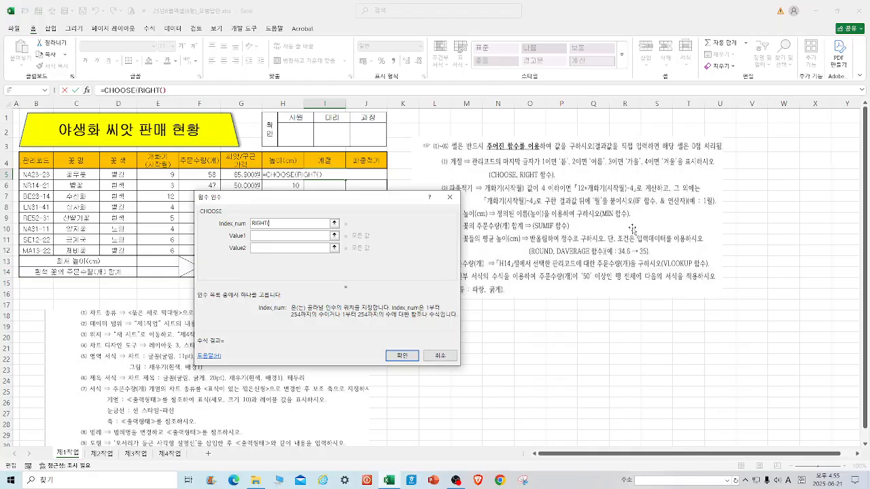
{"action": "left_click", "coordinate": [37, 175]}
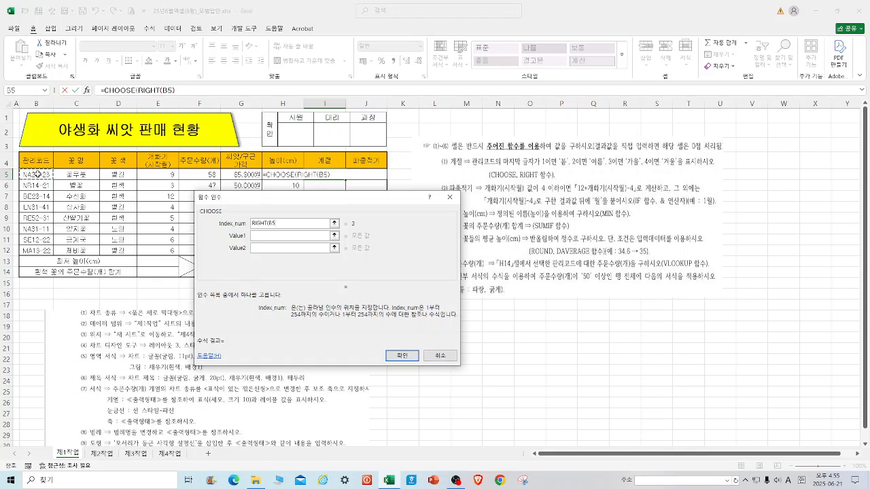
{"action": "type", "text": ",1"}
Enter 봄, 여름, 가을, 겨울 as the CHOOSE values, confirm, and fill the formula down to I12.
{"action": "left_click", "coordinate": [262, 236]}
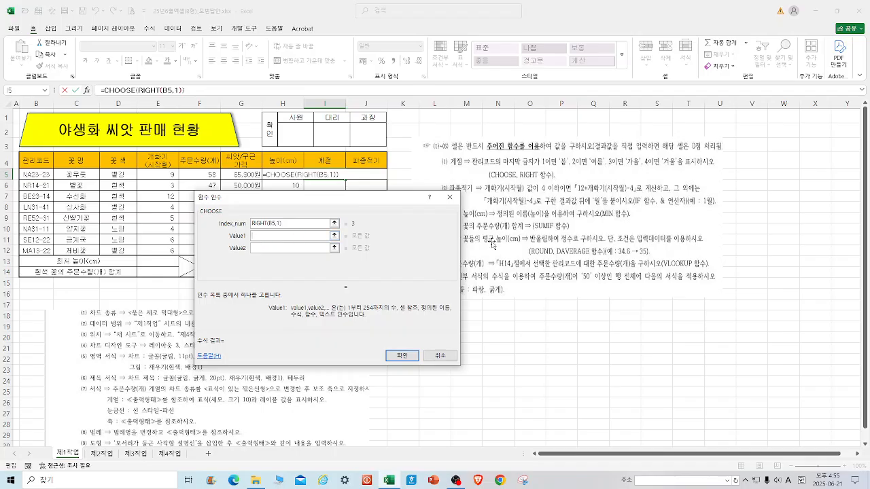
{"action": "type", "text": "QHA"}
{"action": "key", "text": "Tab"}
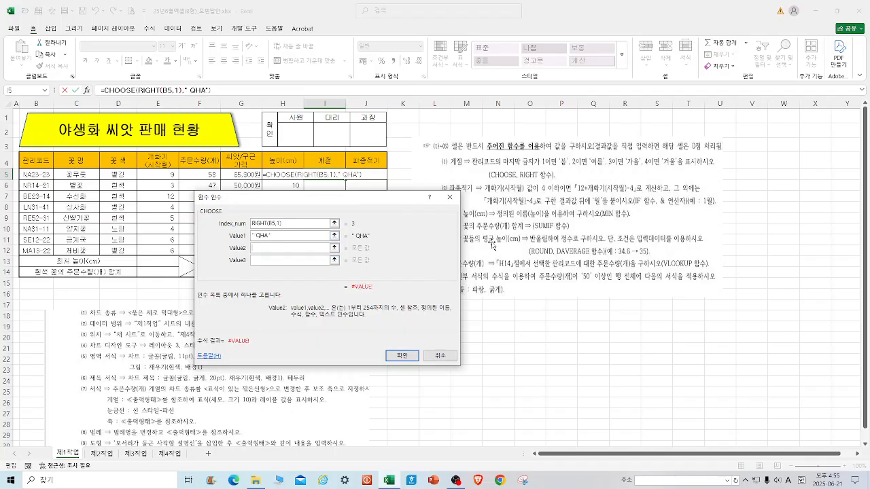
{"action": "left_click_drag", "start_coordinate": [334, 236], "coordinate": [233, 238]}
{"action": "type", "text": "봄"}
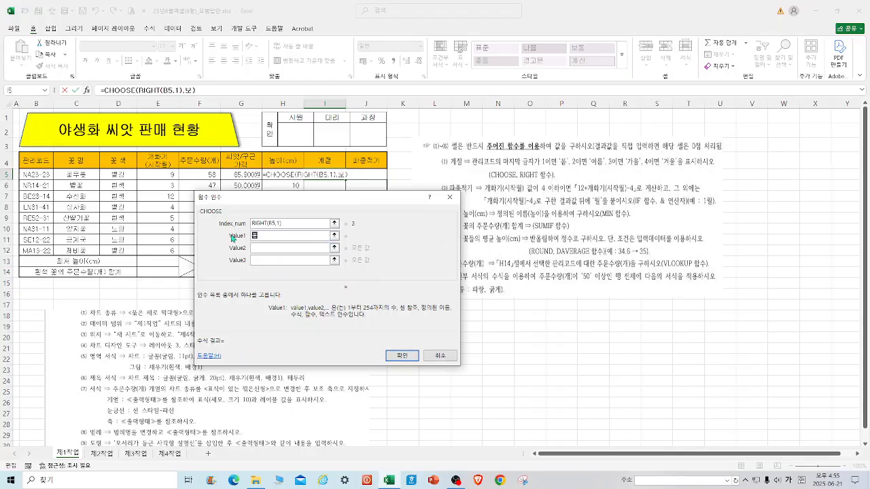
{"action": "key", "text": "Tab"}
{"action": "type", "text": "여름"}
{"action": "key", "text": "Tab"}
{"action": "type", "text": "가을"}
{"action": "key", "text": "Tab"}
{"action": "type", "text": "겨울"}
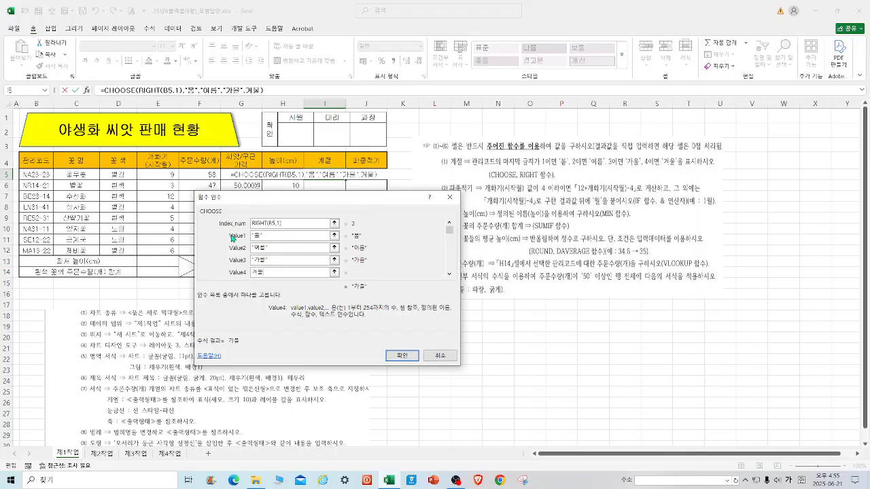
{"action": "key", "text": "Return"}
{"action": "left_click_drag", "start_coordinate": [345, 178], "coordinate": [345, 255]}
{"action": "left_click", "coordinate": [410, 346]}
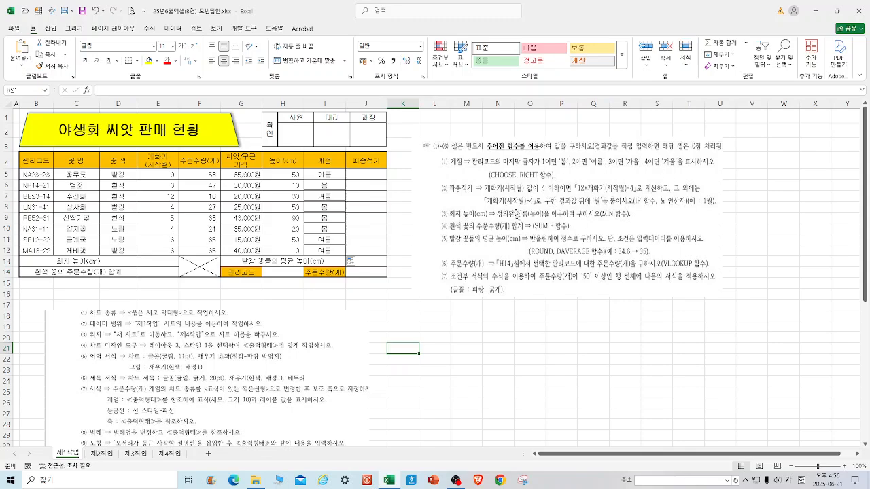
Start an IF formula in the 파종적기 cell J5 with the logical test E5<=4.
{"action": "left_click", "coordinate": [363, 175]}
{"action": "type", "text": "=ㅑ"}
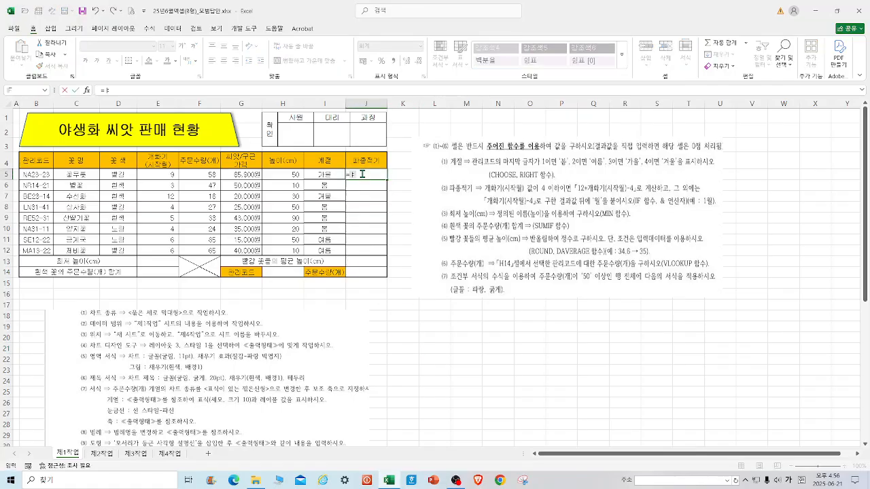
{"action": "key", "text": "BackSpace"}
{"action": "key", "text": "Hangul"}
{"action": "type", "text": "IF"}
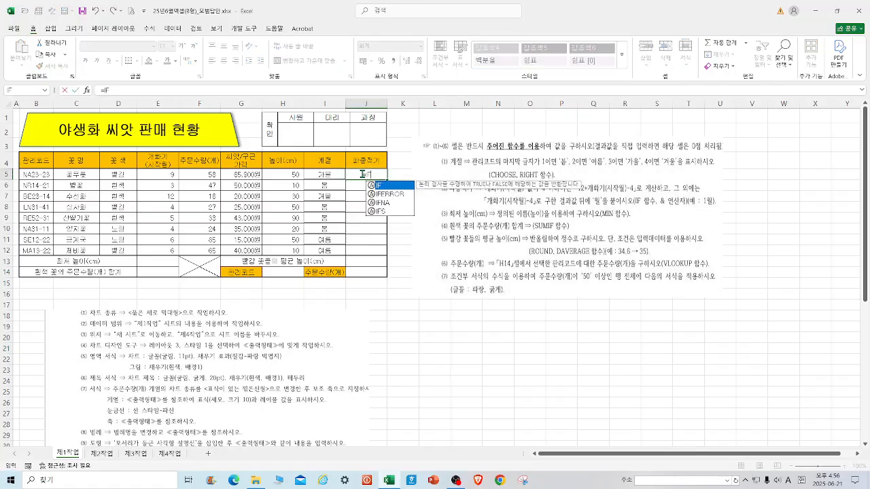
{"action": "double_click", "coordinate": [382, 185]}
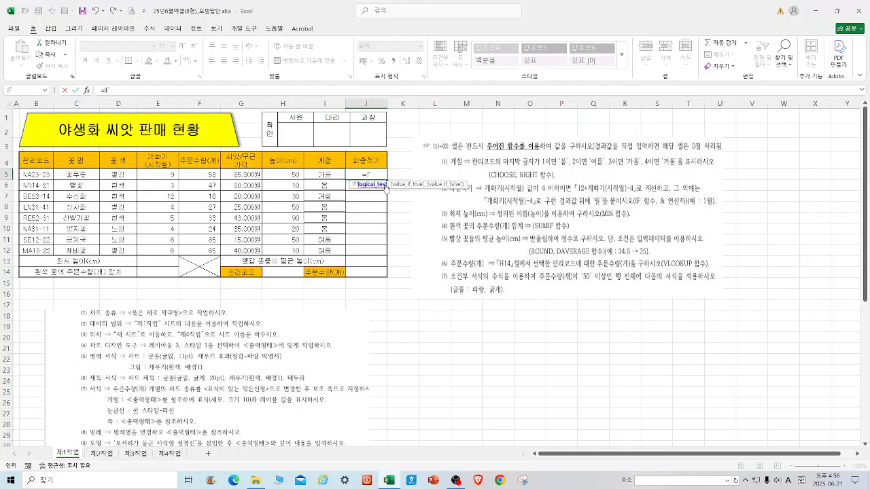
{"action": "left_click", "coordinate": [87, 90]}
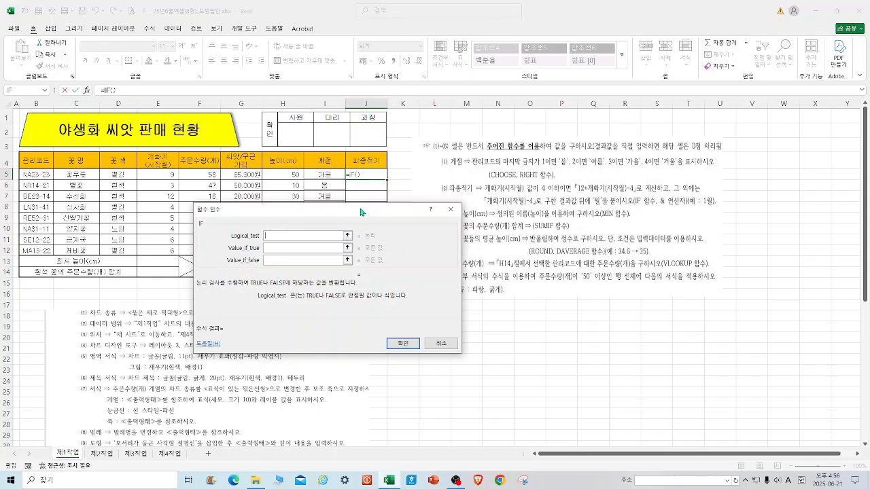
{"action": "left_click_drag", "start_coordinate": [360, 212], "coordinate": [358, 169]}
{"action": "left_click", "coordinate": [166, 176]}
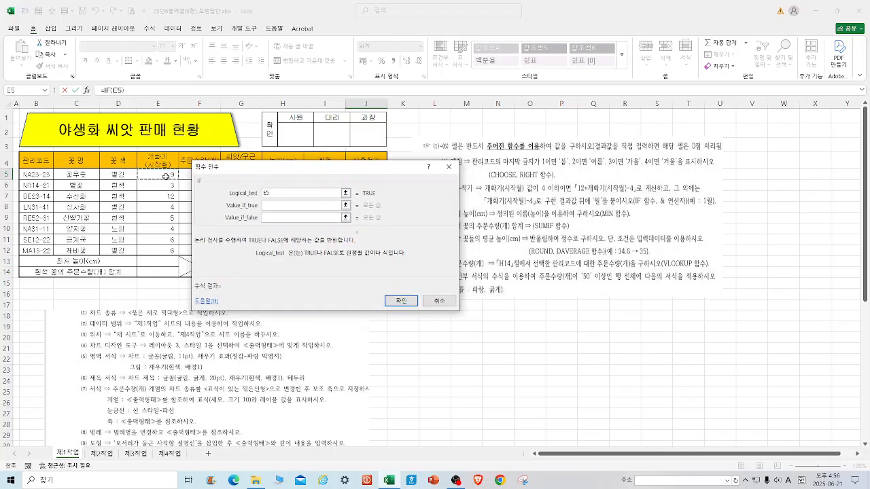
{"action": "type", "text": "<=4"}
Set the IF formula's true value to 12+E5-4.
{"action": "left_click", "coordinate": [284, 206]}
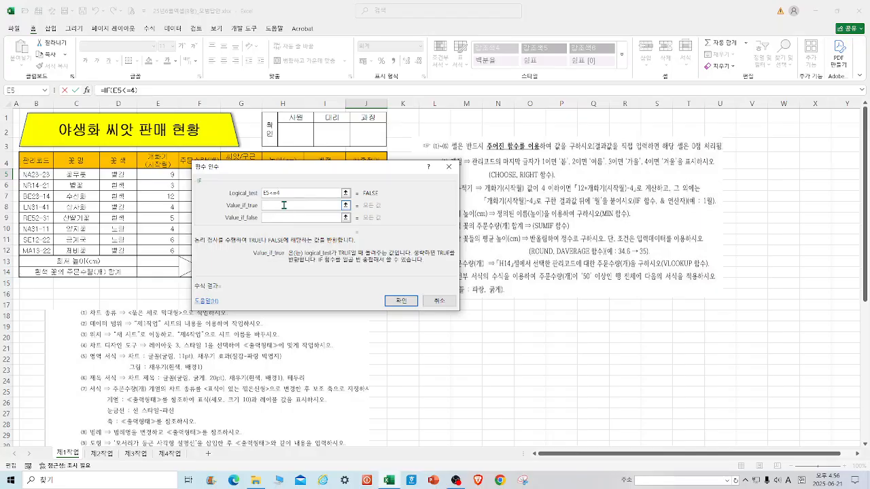
{"action": "type", "text": "12+"}
{"action": "left_click_drag", "start_coordinate": [332, 172], "coordinate": [363, 207]}
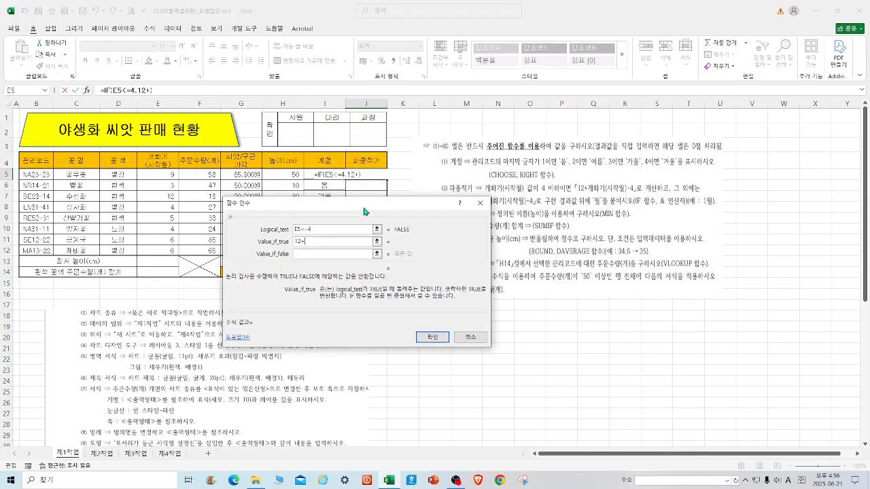
{"action": "left_click", "coordinate": [163, 175]}
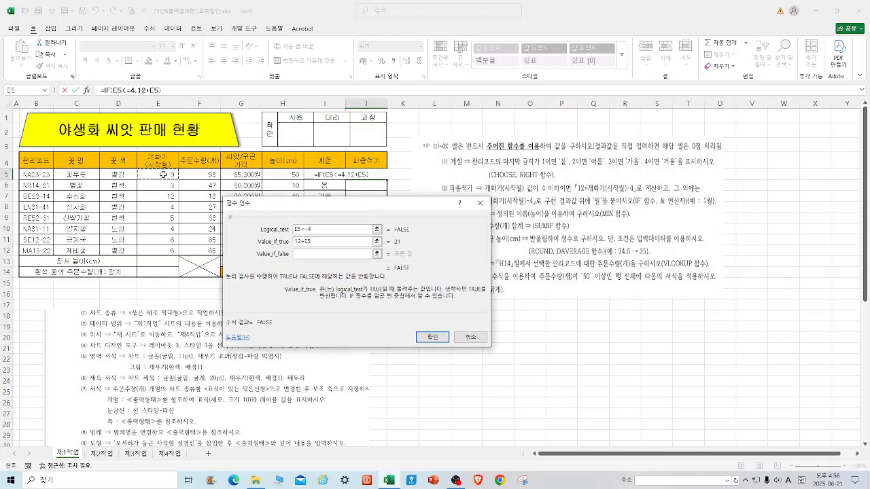
{"action": "type", "text": "-4"}
Set the IF formula's false value to E5-4 and confirm the formula in J5.
{"action": "left_click_drag", "start_coordinate": [325, 242], "coordinate": [288, 241]}
{"action": "right_click", "coordinate": [298, 238]}
{"action": "left_click", "coordinate": [316, 254]}
{"action": "left_click", "coordinate": [309, 256]}
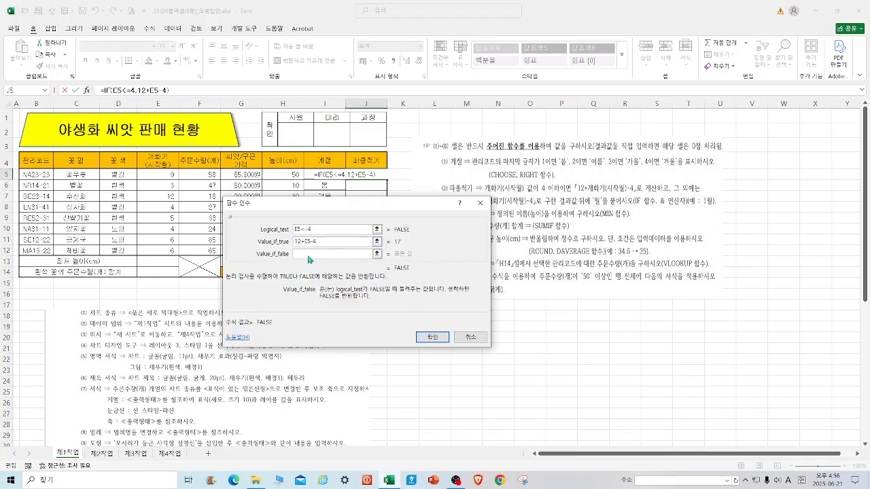
{"action": "key", "text": "ctrl+v"}
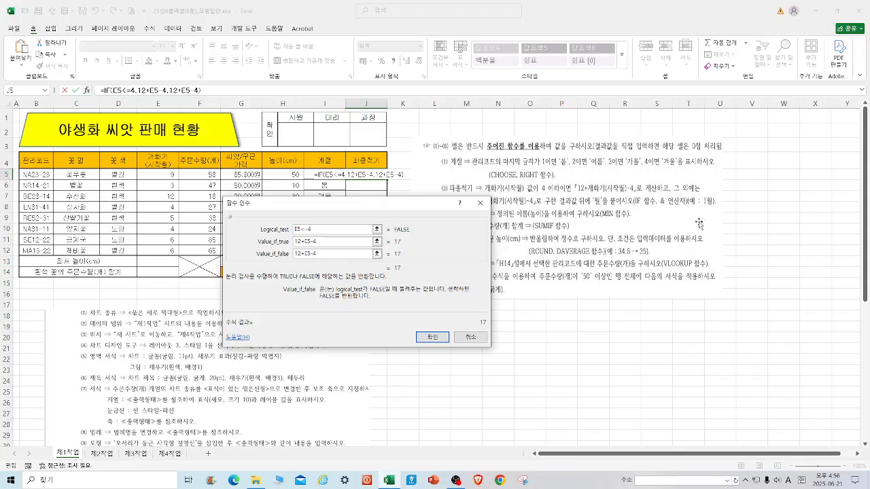
{"action": "left_click_drag", "start_coordinate": [422, 204], "coordinate": [372, 147]}
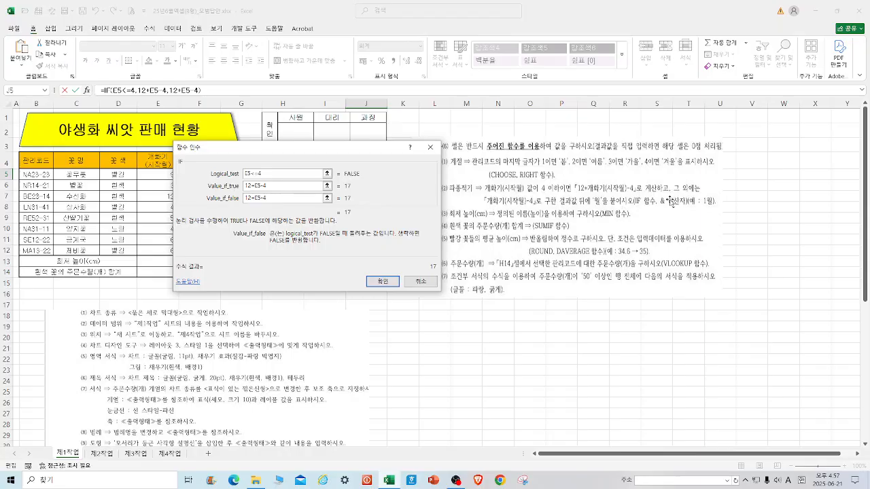
{"action": "left_click", "coordinate": [255, 199]}
{"action": "key", "text": "BackSpace"}
{"action": "key", "text": "BackSpace"}
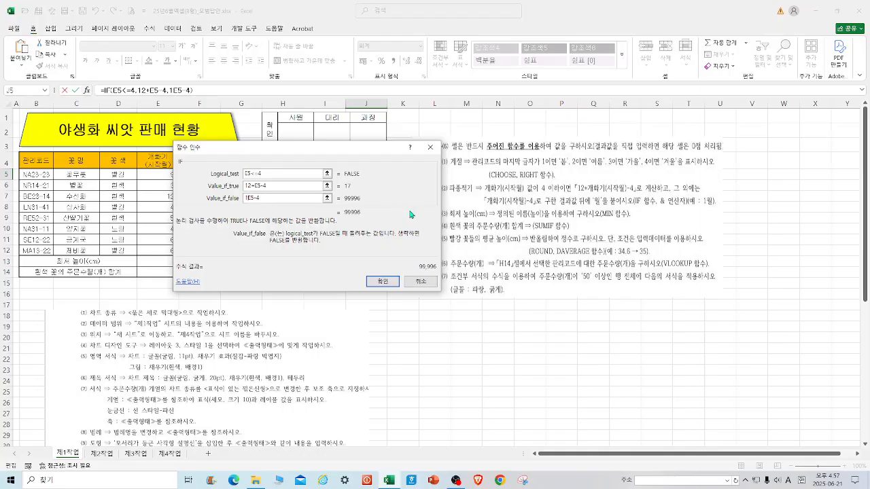
{"action": "key", "text": "BackSpace"}
{"action": "left_click", "coordinate": [382, 281]}
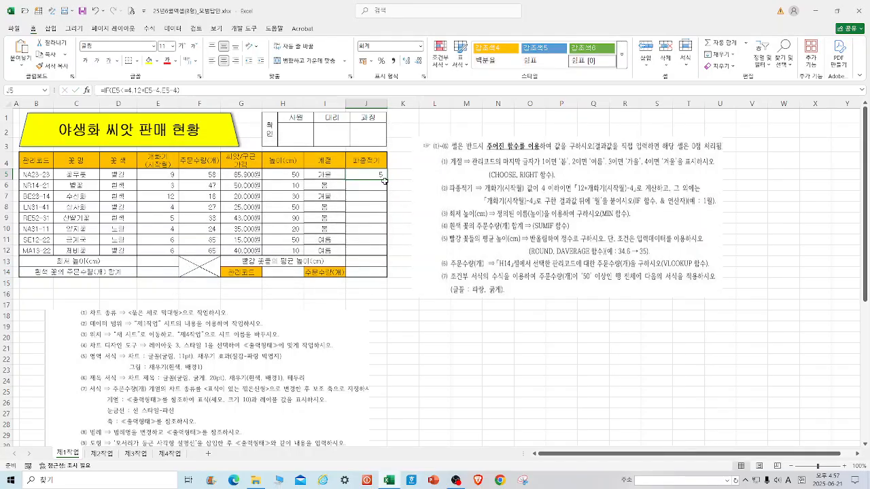
Append &"월" to the 파종적기 formula in J5 and accept the suggested formula correction.
{"action": "left_click_drag", "start_coordinate": [388, 180], "coordinate": [388, 253]}
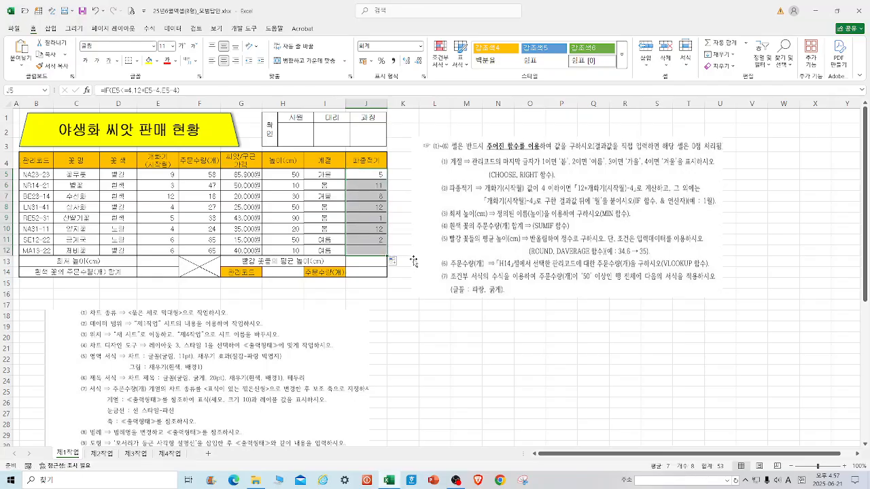
{"action": "left_click", "coordinate": [397, 314]}
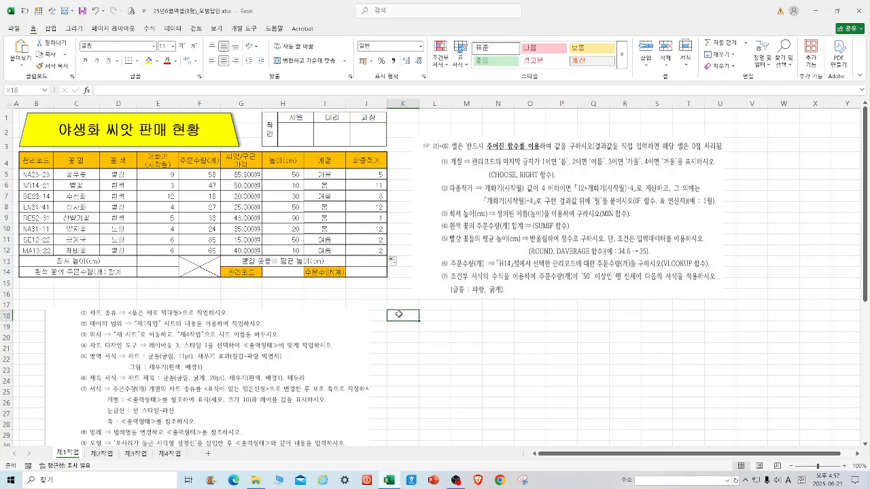
{"action": "left_click", "coordinate": [372, 175]}
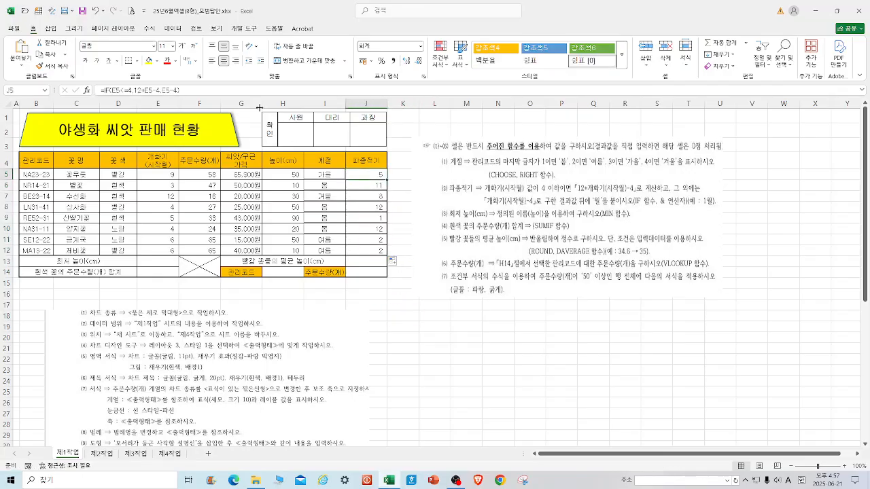
{"action": "left_click", "coordinate": [194, 87]}
{"action": "type", "text": "&"}
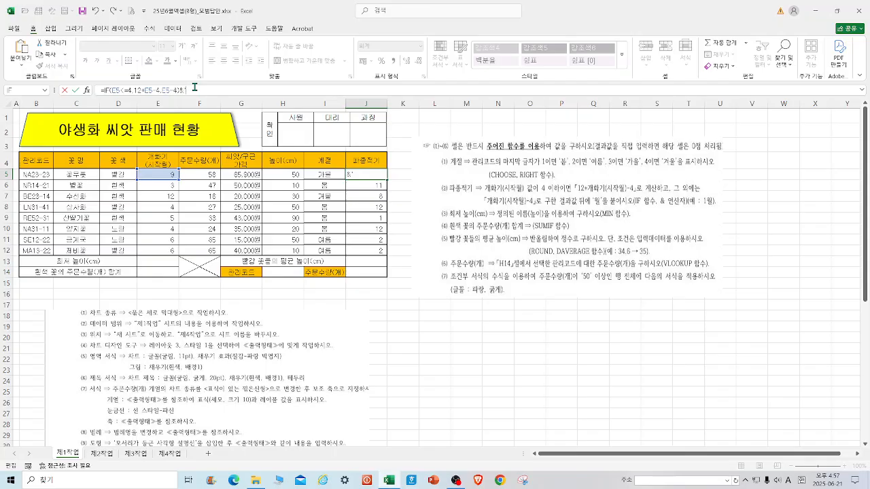
{"action": "type", "text": "\"월"}
{"action": "key", "text": "Return"}
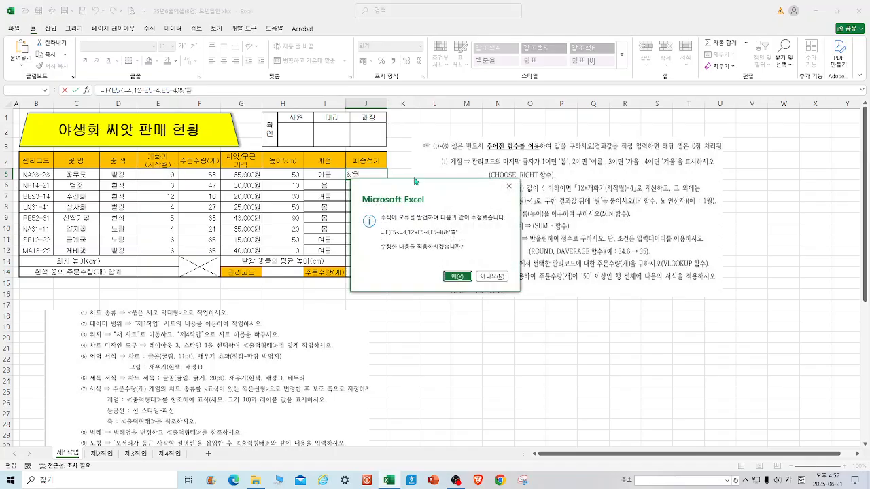
{"action": "left_click", "coordinate": [458, 276]}
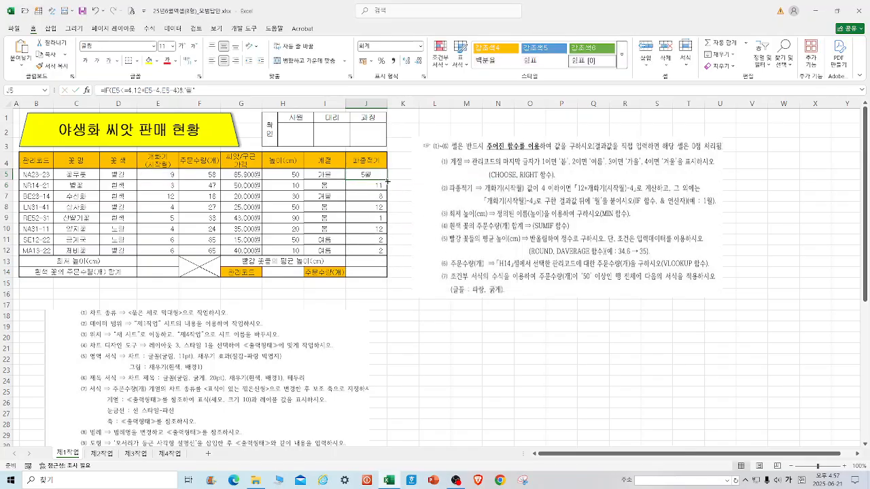
Fill the 파종적기 formula from J5 down to J12.
{"action": "left_click_drag", "start_coordinate": [388, 180], "coordinate": [384, 250]}
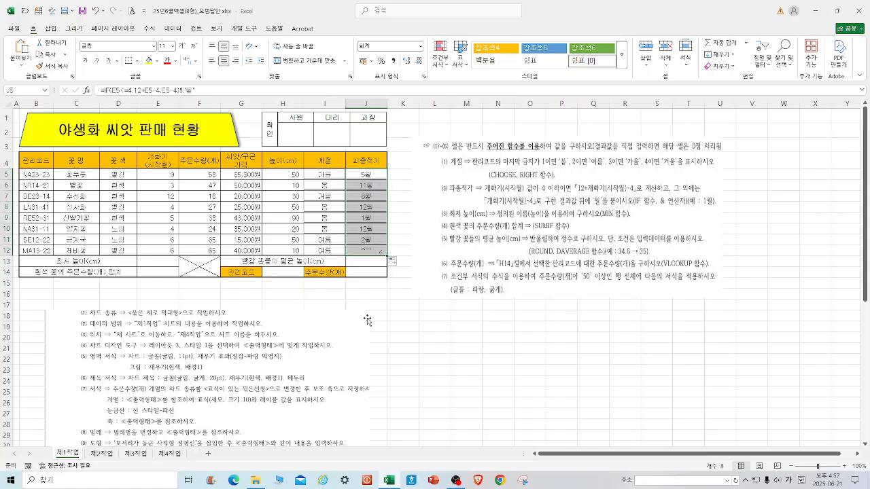
{"action": "left_click", "coordinate": [365, 314]}
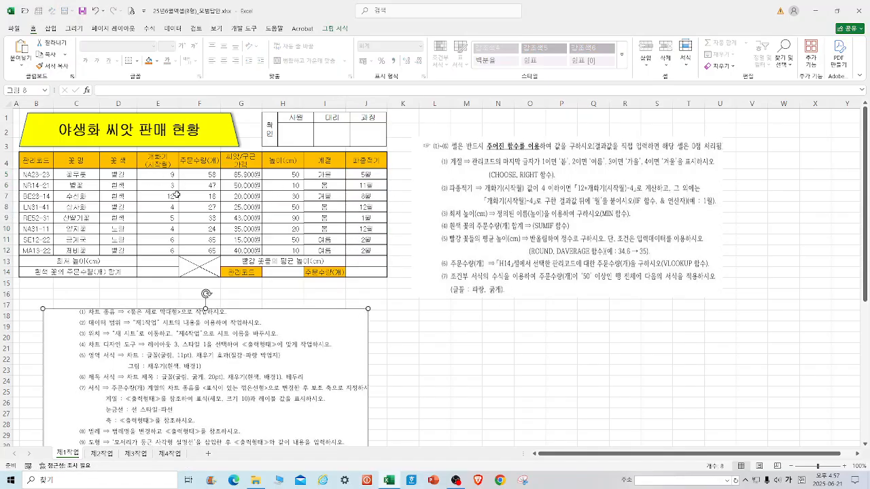
{"action": "left_click", "coordinate": [369, 187]}
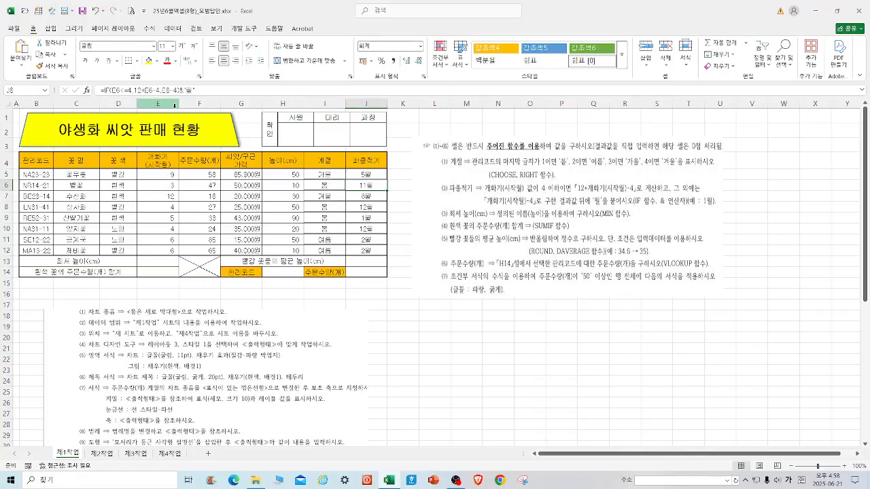
{"action": "left_click", "coordinate": [401, 344]}
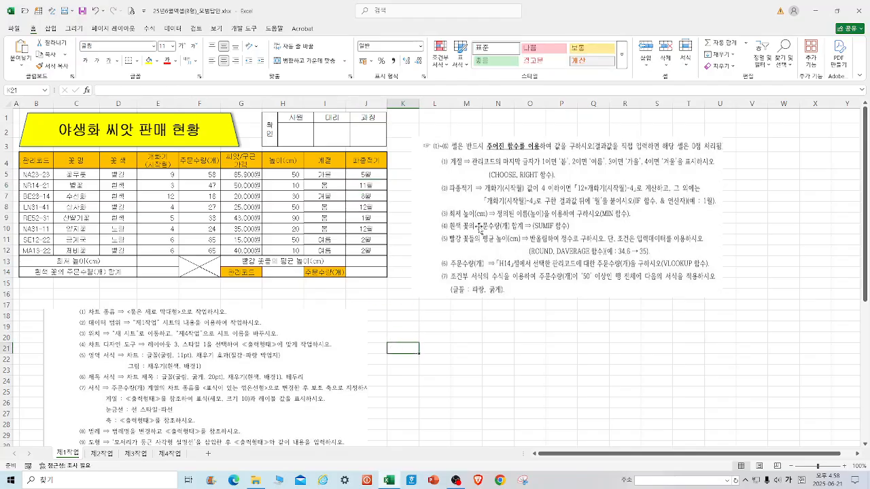
{"action": "left_click", "coordinate": [372, 261]}
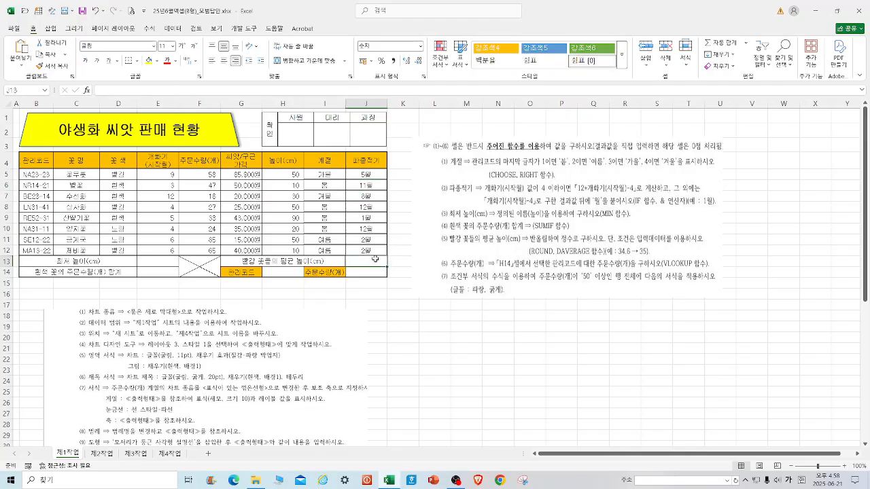
{"action": "type", "text": "=min("}
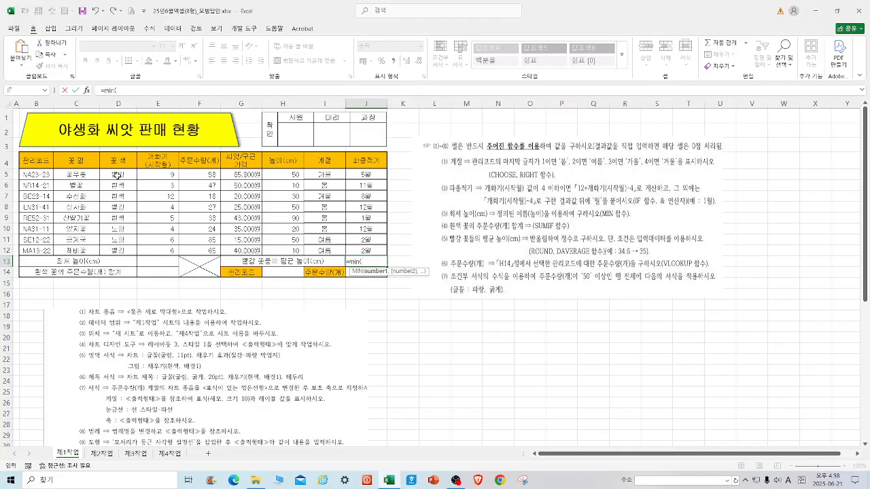
{"action": "left_click_drag", "start_coordinate": [285, 175], "coordinate": [291, 251]}
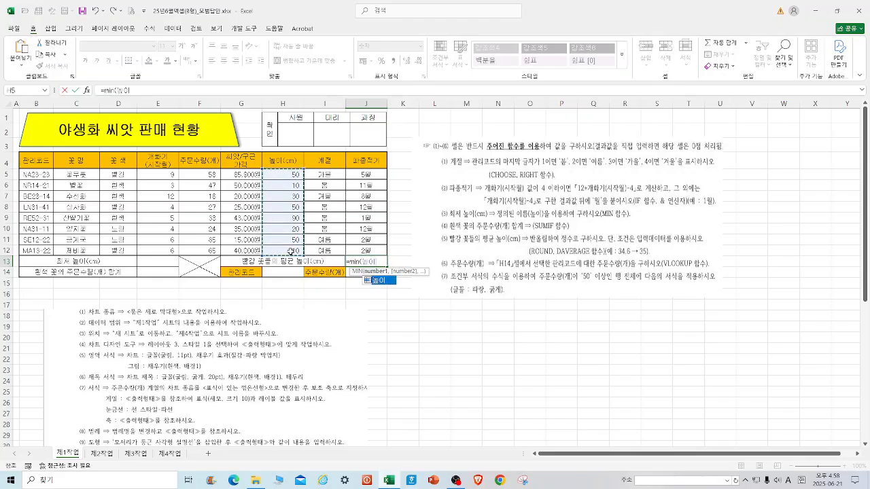
{"action": "key", "text": "Return"}
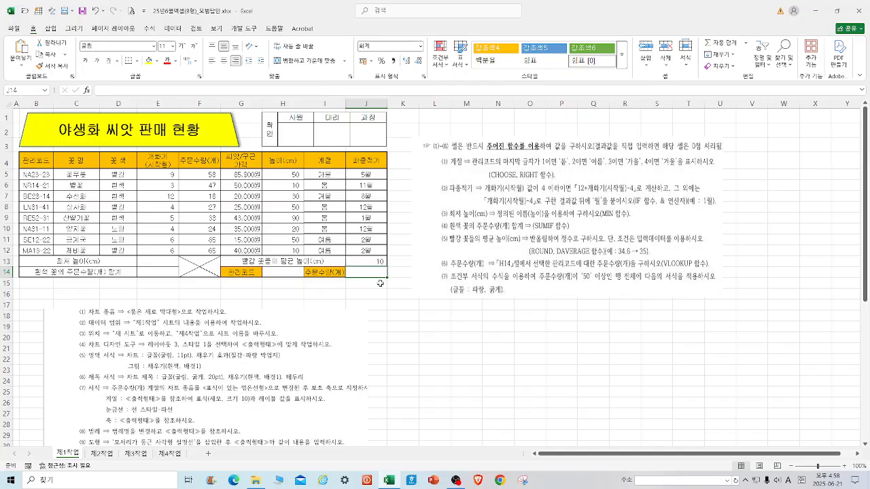
Enter =MIN(높이) over H5:H12 in the 최저 높이 cell E13 and clear the mistaken formula from J13.
{"action": "left_click", "coordinate": [82, 12]}
{"action": "left_click", "coordinate": [156, 260]}
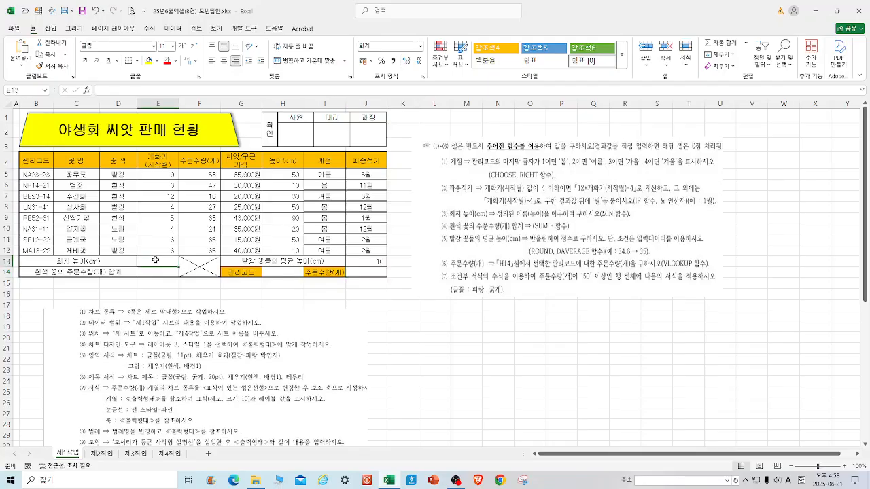
{"action": "type", "text": "=M"}
{"action": "type", "text": "IN("}
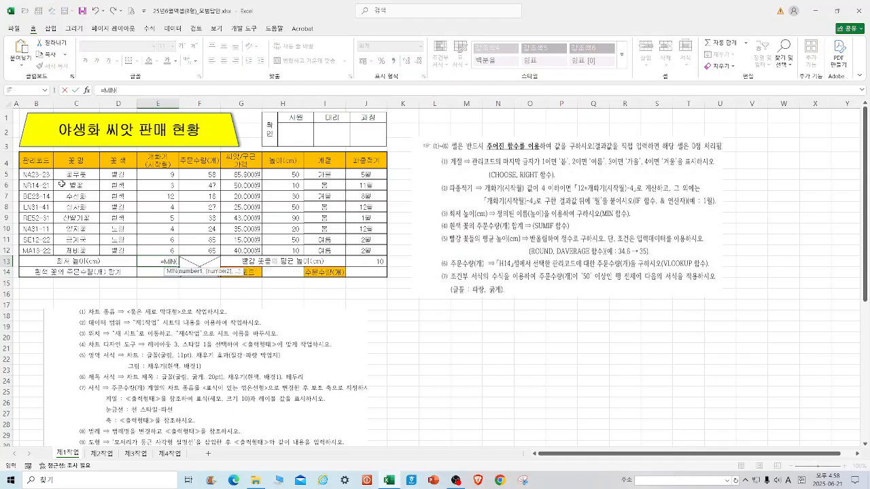
{"action": "left_click_drag", "start_coordinate": [281, 172], "coordinate": [289, 247]}
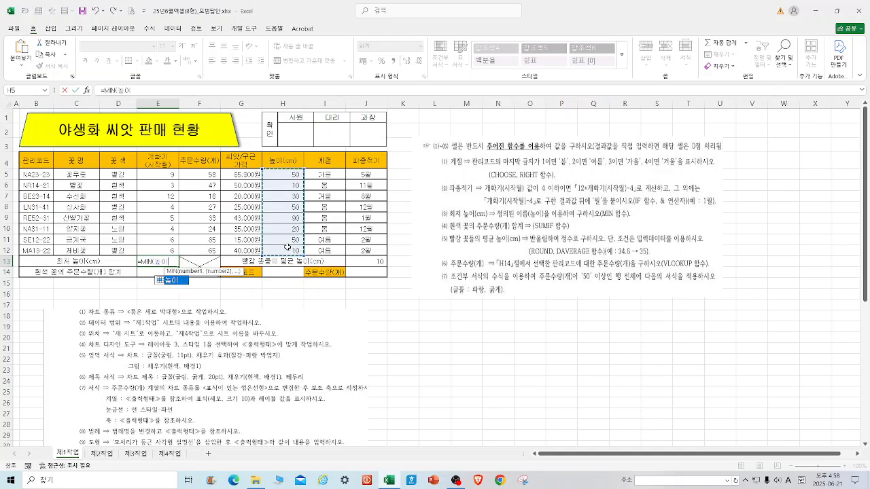
{"action": "type", "text": ")"}
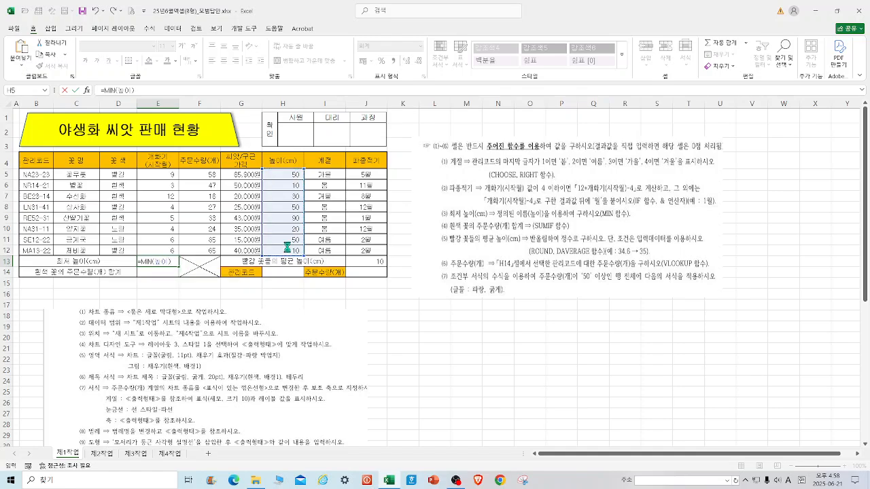
{"action": "key", "text": "Return"}
{"action": "left_click", "coordinate": [369, 261]}
{"action": "key", "text": "Delete"}
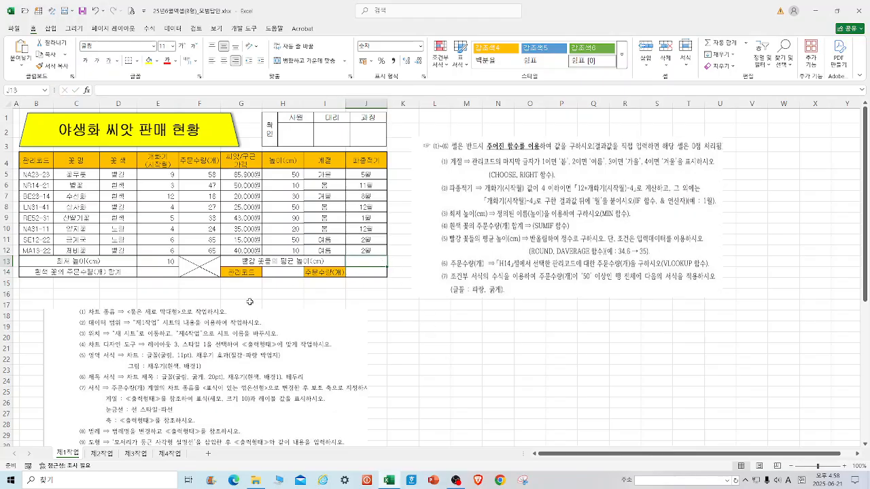
Enter a SUMIF formula in E14 with range D5:D12, criteria D6 and sum range F5:F12.
{"action": "left_click", "coordinate": [166, 272]}
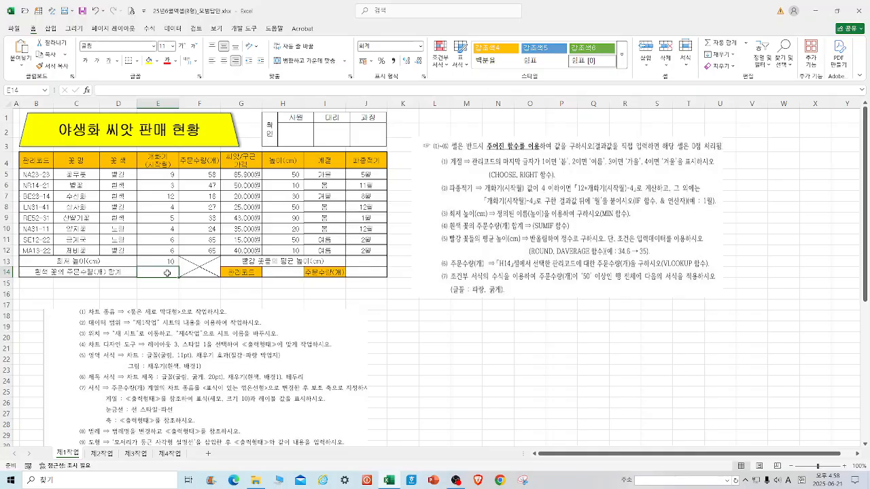
{"action": "type", "text": "=SUMIF("}
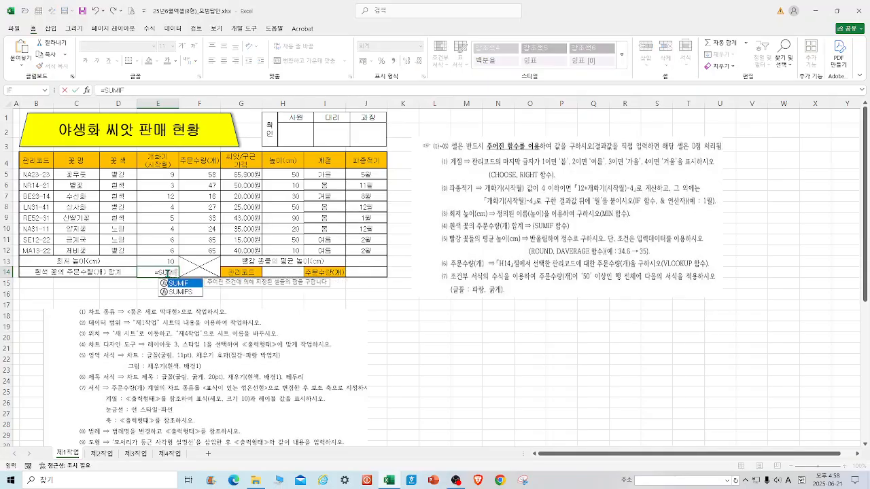
{"action": "left_click", "coordinate": [86, 89]}
{"action": "left_click_drag", "start_coordinate": [333, 155], "coordinate": [334, 171]}
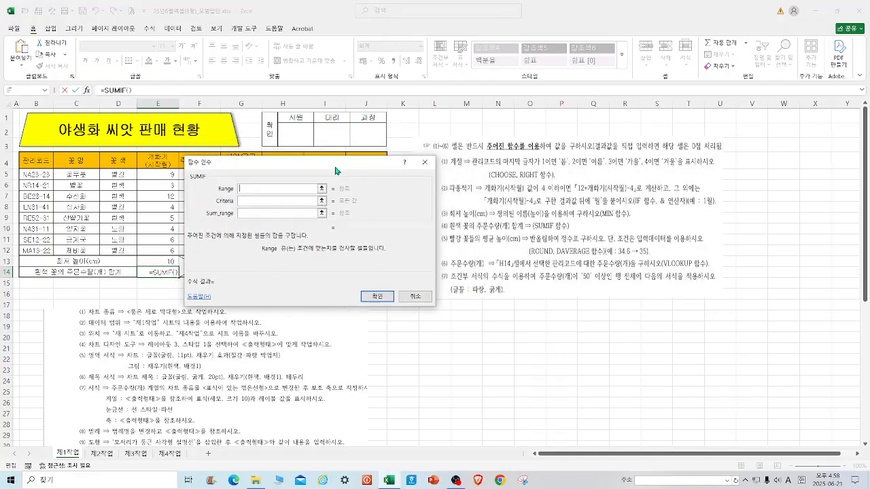
{"action": "left_click_drag", "start_coordinate": [128, 176], "coordinate": [128, 251]}
{"action": "left_click", "coordinate": [255, 202]}
{"action": "left_click", "coordinate": [117, 186]}
{"action": "left_click_drag", "start_coordinate": [315, 173], "coordinate": [398, 169]}
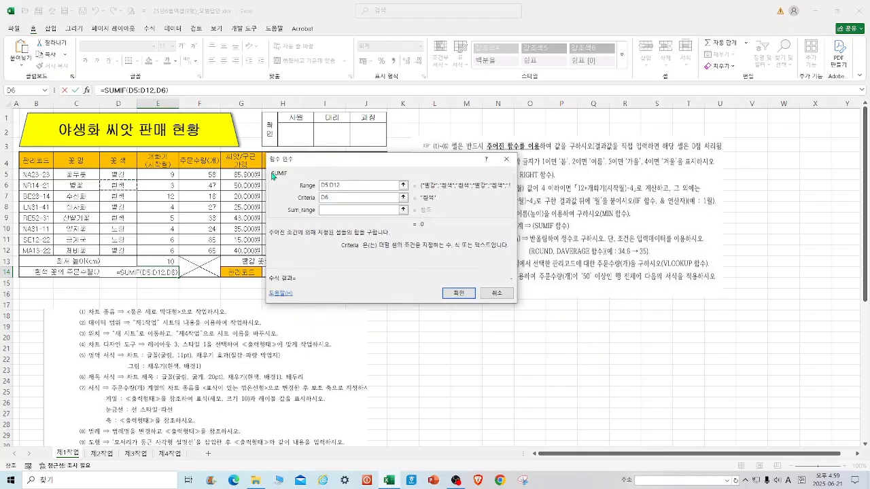
{"action": "left_click", "coordinate": [342, 212]}
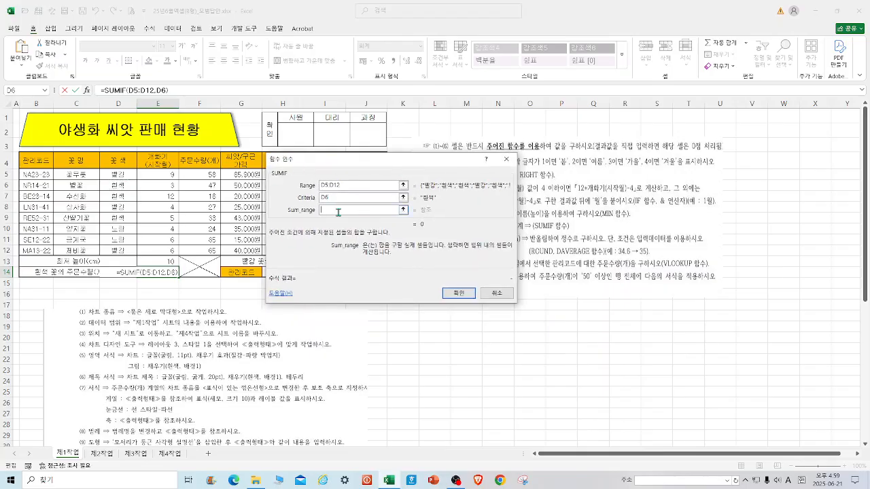
{"action": "left_click_drag", "start_coordinate": [193, 174], "coordinate": [205, 253]}
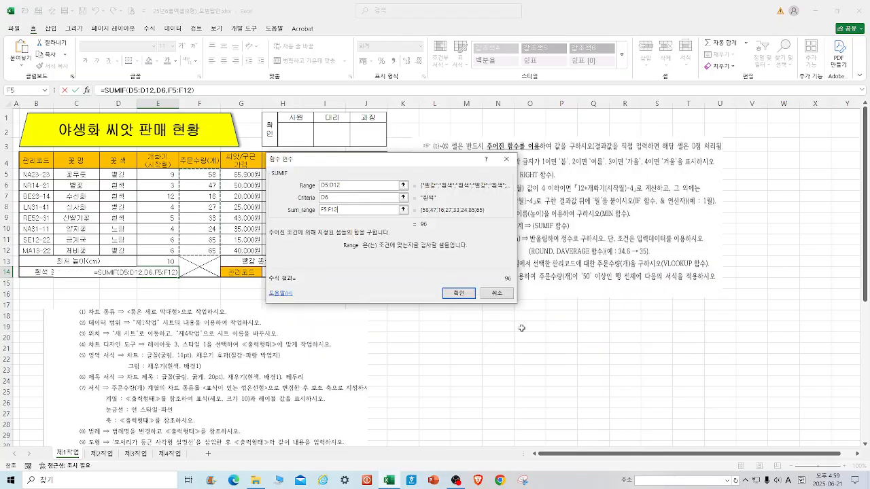
{"action": "left_click", "coordinate": [458, 293]}
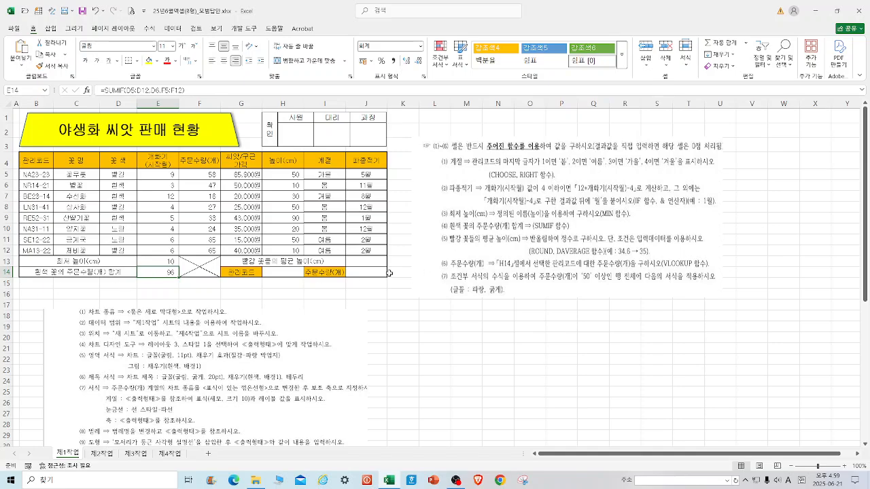
Enter a DAVERAGE formula in J13 with database B4:J12, field H4 and criteria D4:D5.
{"action": "left_click", "coordinate": [364, 262]}
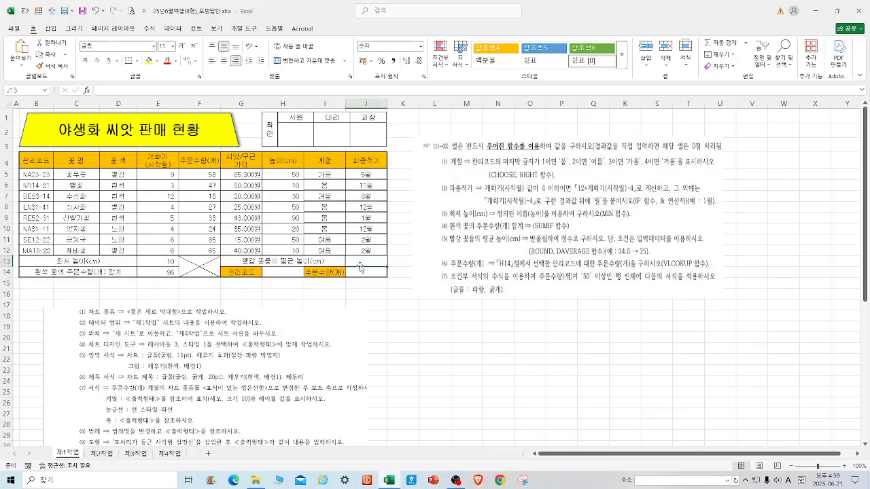
{"action": "type", "text": "=DAVERAGE("}
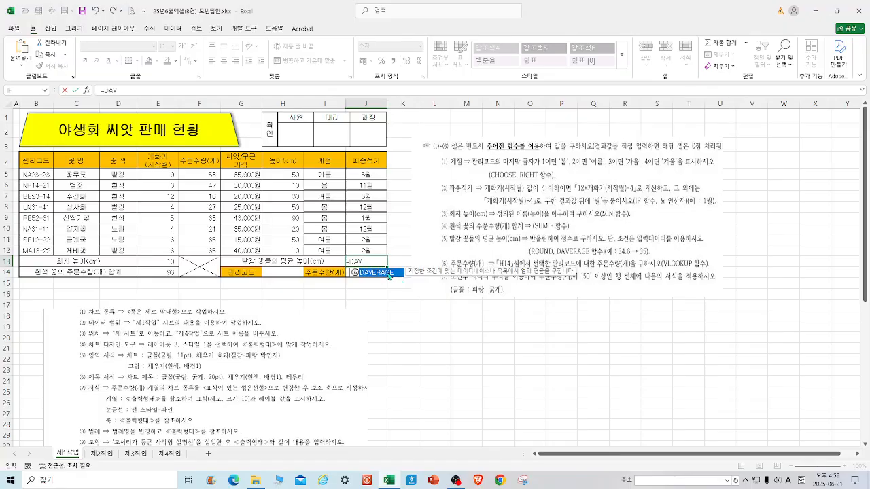
{"action": "double_click", "coordinate": [381, 272]}
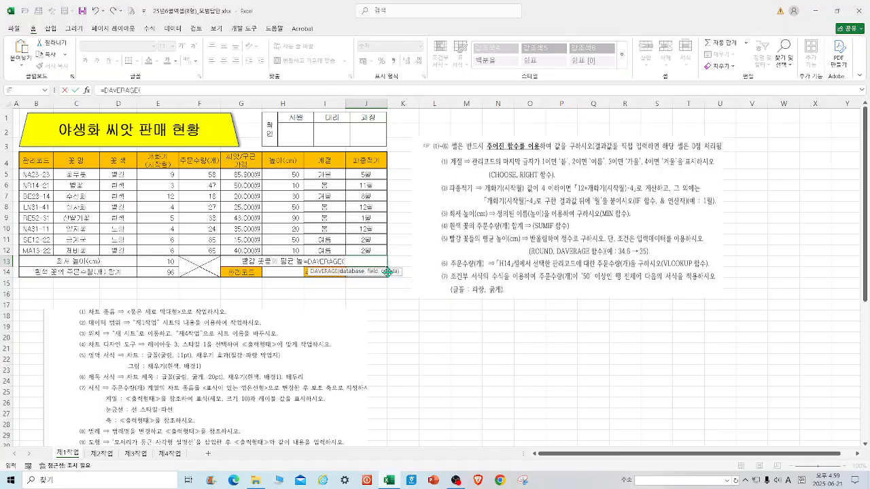
{"action": "left_click", "coordinate": [87, 89]}
{"action": "left_click_drag", "start_coordinate": [310, 168], "coordinate": [452, 231]}
{"action": "left_click", "coordinate": [37, 161]}
{"action": "left_click_drag", "start_coordinate": [37, 161], "coordinate": [367, 251]}
{"action": "left_click", "coordinate": [495, 275]}
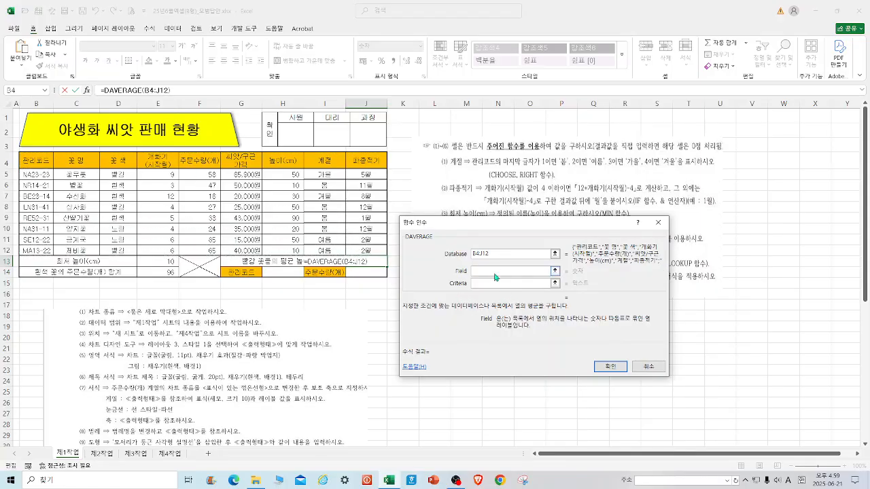
{"action": "left_click_drag", "start_coordinate": [515, 236], "coordinate": [512, 263]}
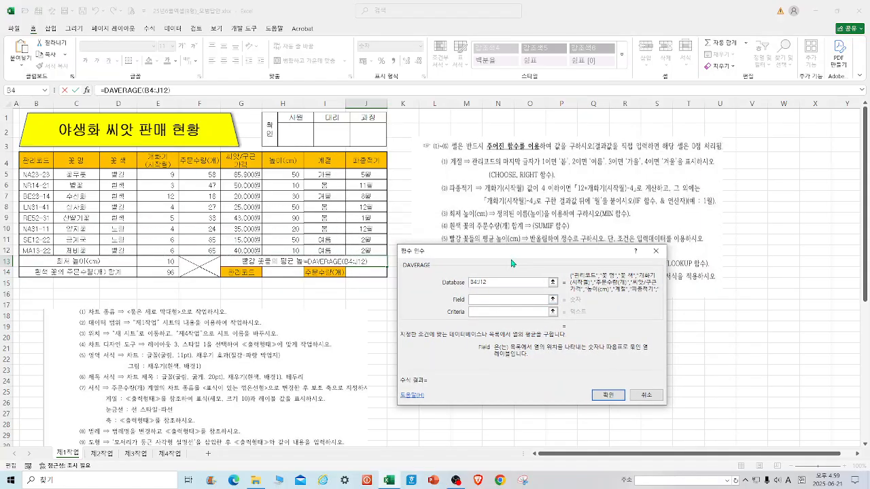
{"action": "left_click_drag", "start_coordinate": [512, 263], "coordinate": [488, 140]}
{"action": "left_click", "coordinate": [289, 162]}
{"action": "left_click", "coordinate": [465, 190]}
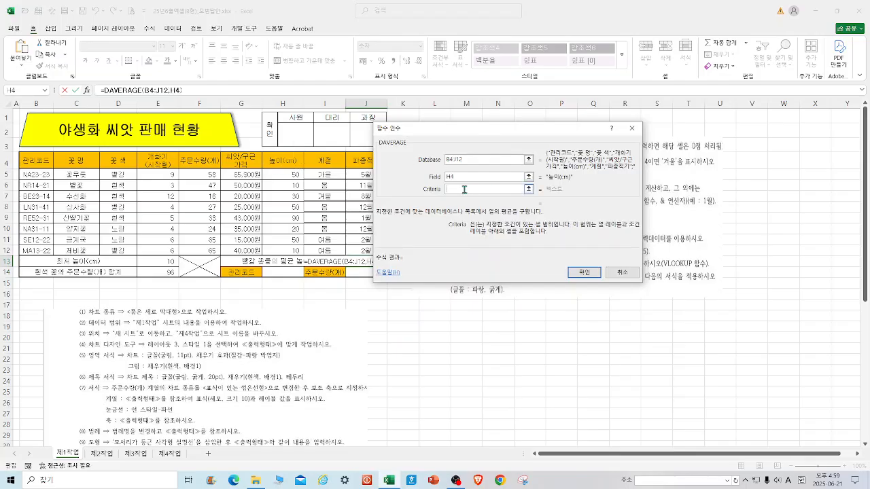
{"action": "left_click_drag", "start_coordinate": [120, 159], "coordinate": [118, 175]}
{"action": "left_click", "coordinate": [585, 272]}
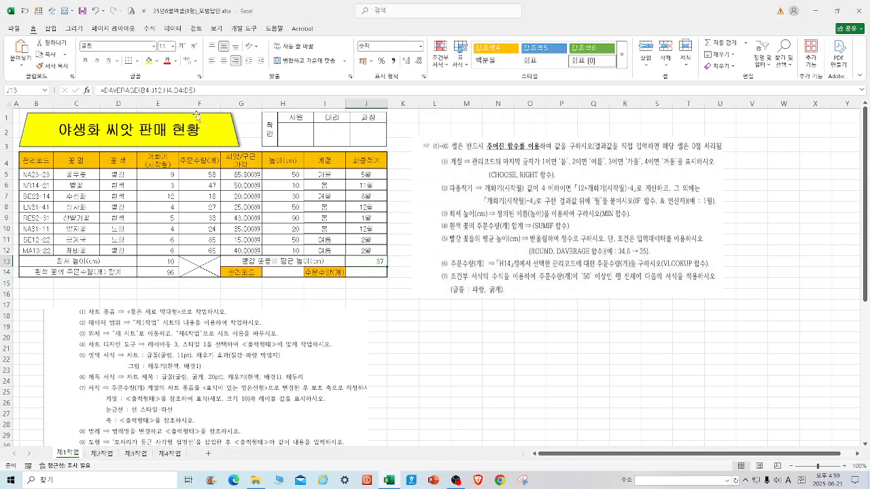
Wrap the J13 formula in ROUND with 0 digits.
{"action": "left_click", "coordinate": [104, 90]}
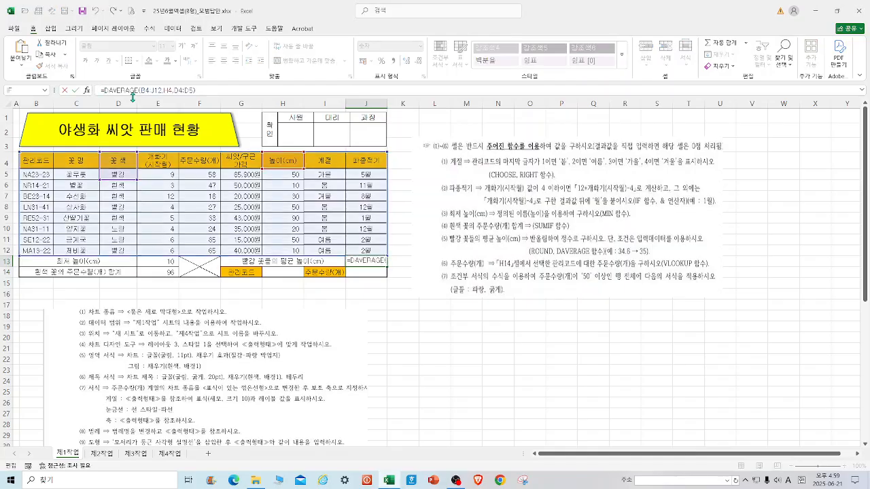
{"action": "type", "text": "ROUND("}
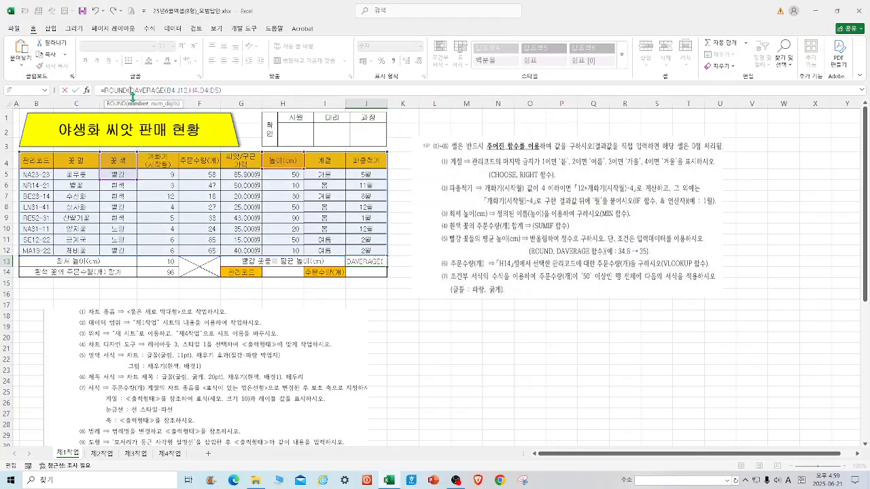
{"action": "left_click", "coordinate": [225, 89]}
{"action": "type", "text": ",0"}
{"action": "key", "text": "Return"}
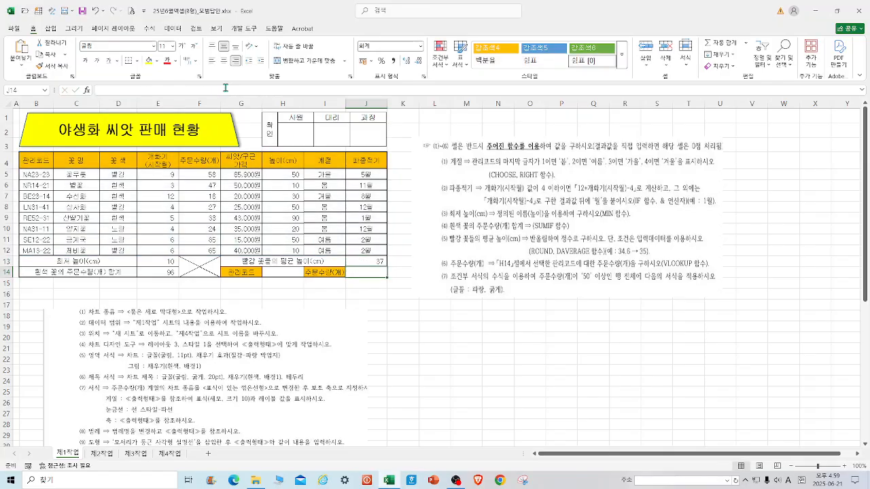
Reopen the J13 formula's DAVERAGE arguments to review them.
{"action": "left_click", "coordinate": [372, 259]}
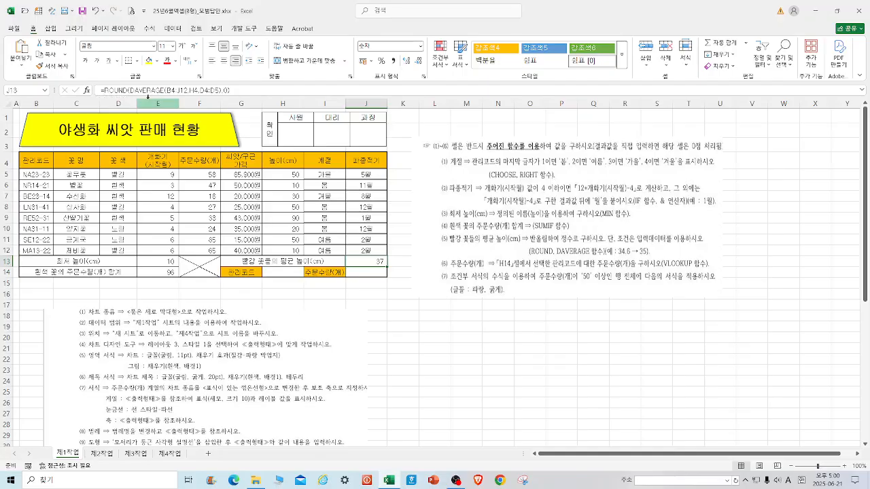
{"action": "left_click", "coordinate": [129, 90]}
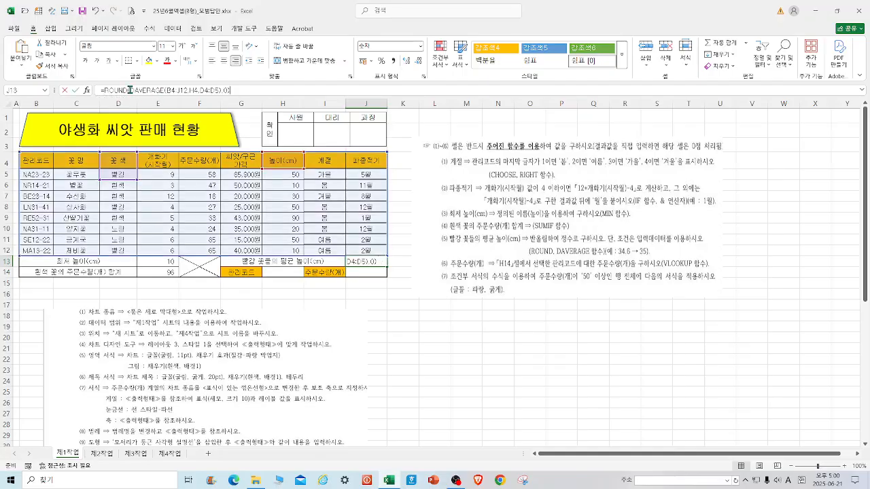
{"action": "left_click", "coordinate": [87, 90]}
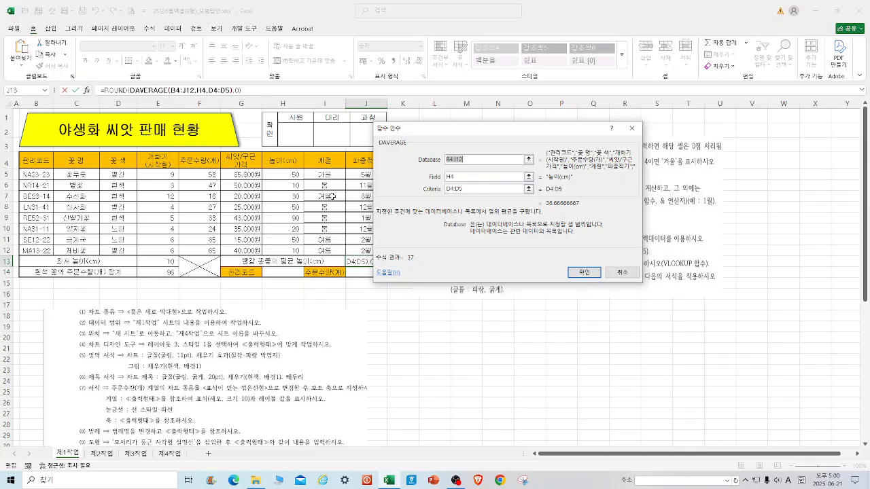
{"action": "left_click", "coordinate": [584, 272]}
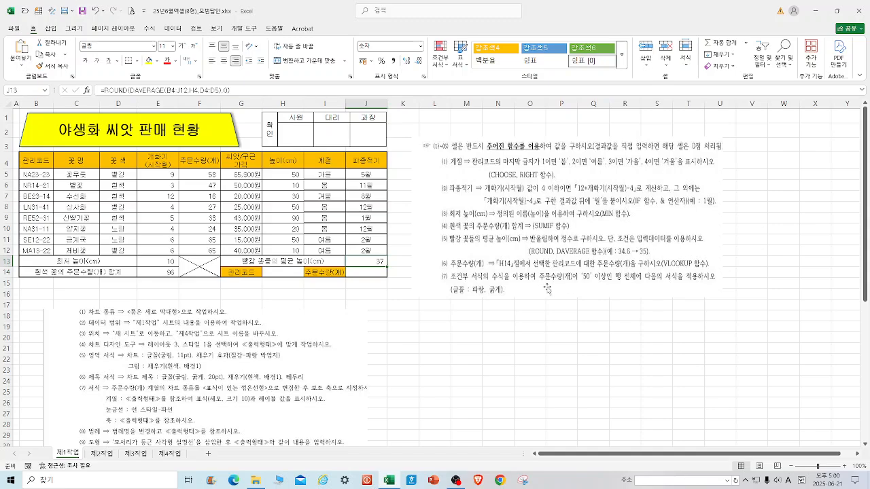
Add a list data validation to H14 sourced from the management codes B5:B12, and choose NA23-23.
{"action": "left_click", "coordinate": [283, 274]}
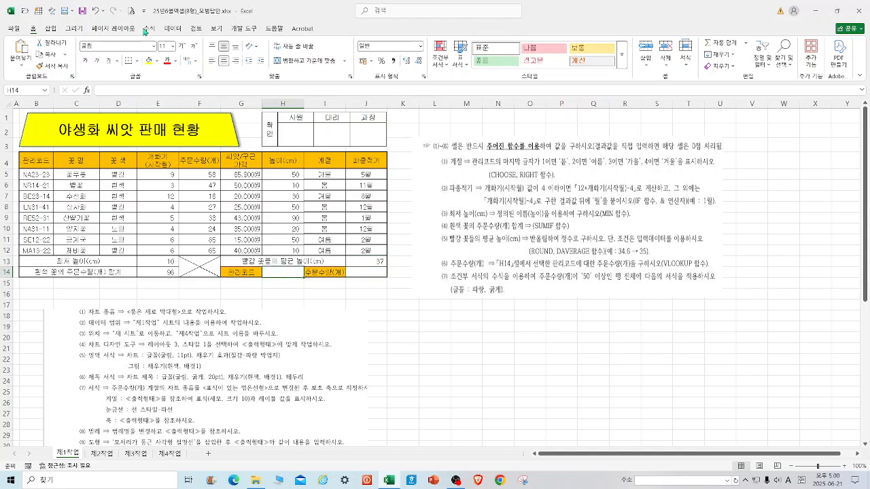
{"action": "left_click", "coordinate": [173, 28]}
{"action": "left_click", "coordinate": [444, 48]}
{"action": "left_click", "coordinate": [481, 180]}
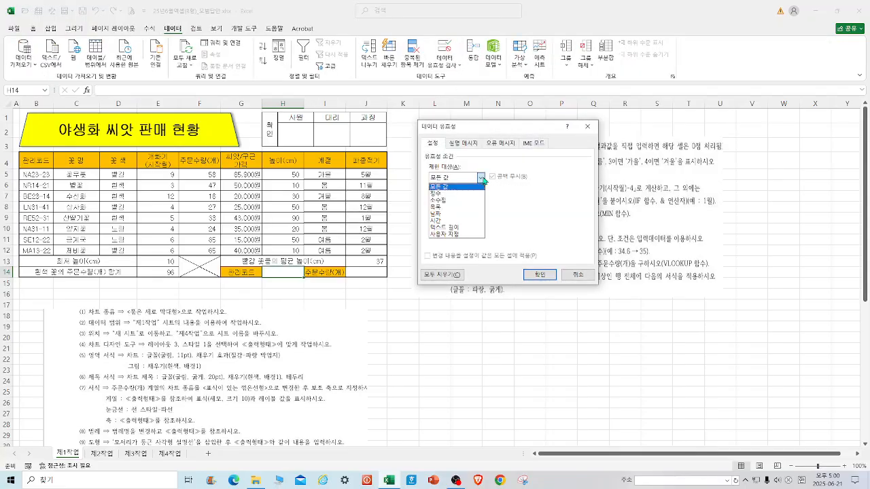
{"action": "left_click", "coordinate": [453, 209]}
{"action": "left_click", "coordinate": [456, 222]}
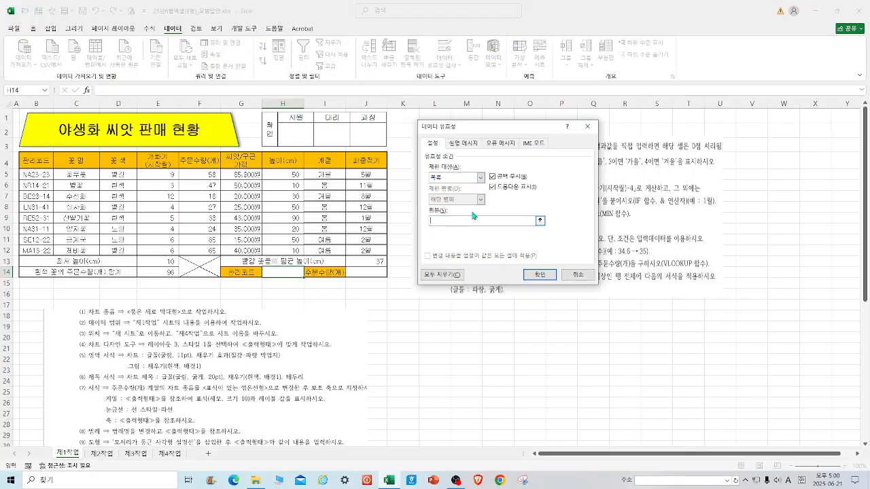
{"action": "left_click_drag", "start_coordinate": [32, 174], "coordinate": [37, 250]}
{"action": "left_click", "coordinate": [540, 275]}
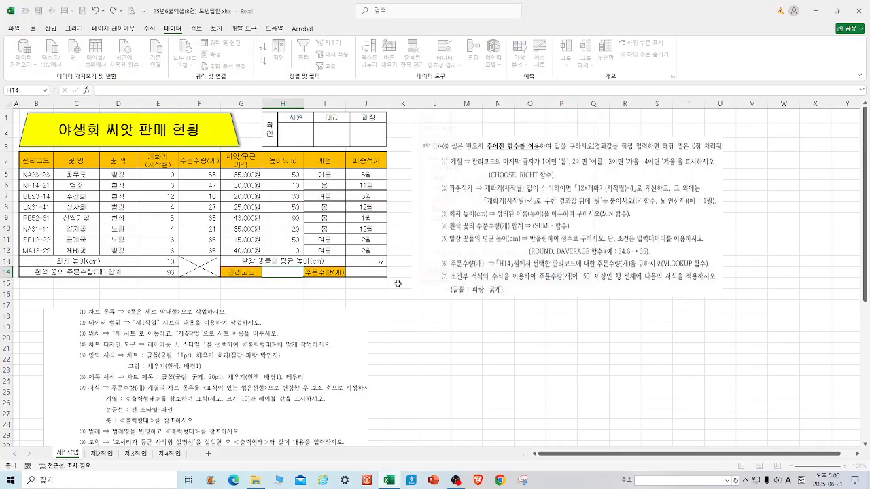
{"action": "left_click", "coordinate": [307, 273]}
{"action": "left_click", "coordinate": [296, 281]}
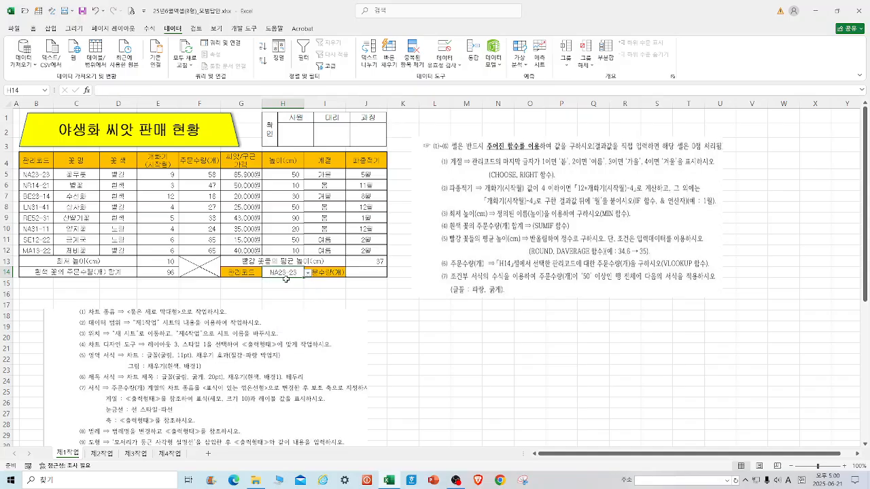
Enter a VLOOKUP formula in J14 looking up H14 in B5:J12, column 5, exact match 0.
{"action": "left_click", "coordinate": [368, 270]}
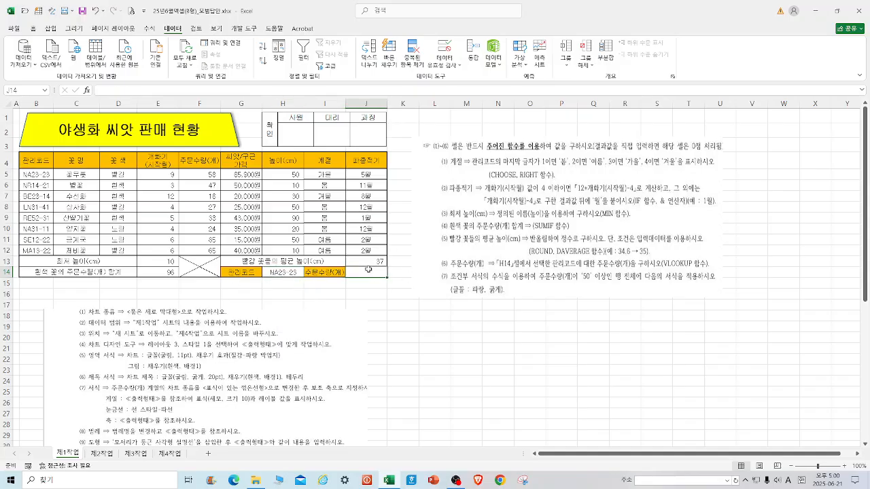
{"action": "type", "text": "=VLOOKUP("}
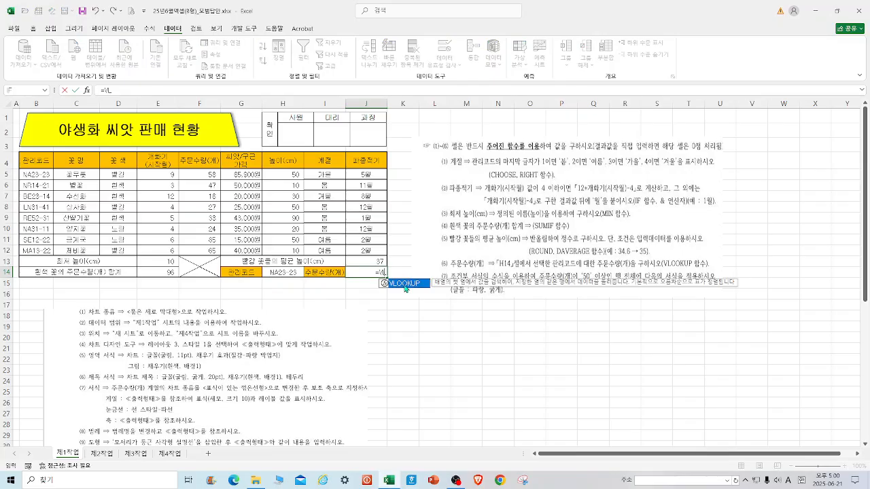
{"action": "double_click", "coordinate": [403, 284]}
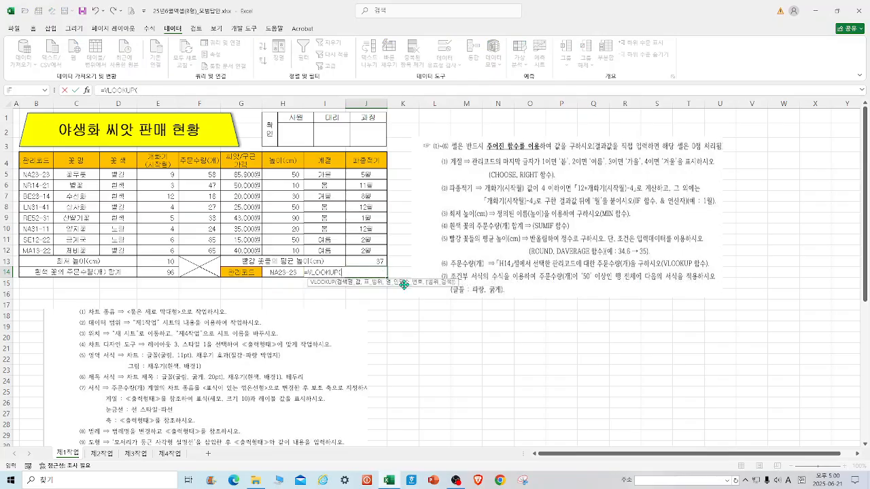
{"action": "left_click", "coordinate": [87, 91]}
{"action": "left_click_drag", "start_coordinate": [416, 116], "coordinate": [448, 178]}
{"action": "left_click", "coordinate": [282, 272]}
{"action": "left_click", "coordinate": [488, 204]}
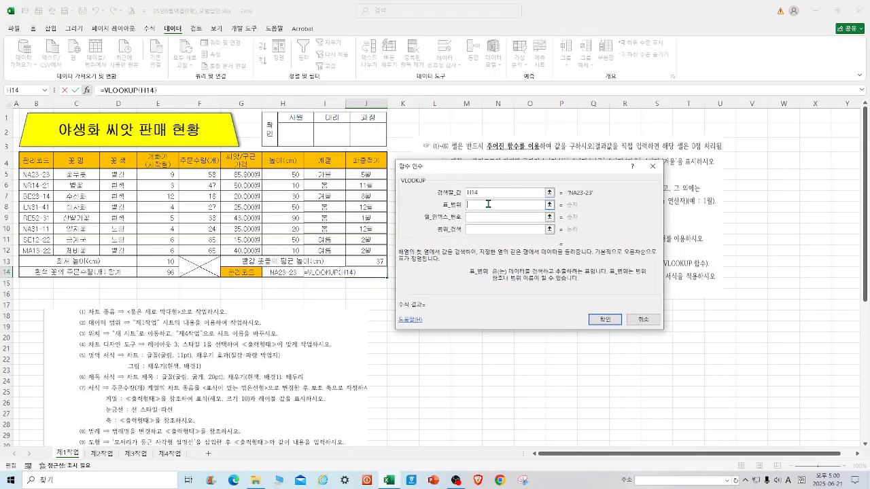
{"action": "left_click_drag", "start_coordinate": [35, 175], "coordinate": [353, 252]}
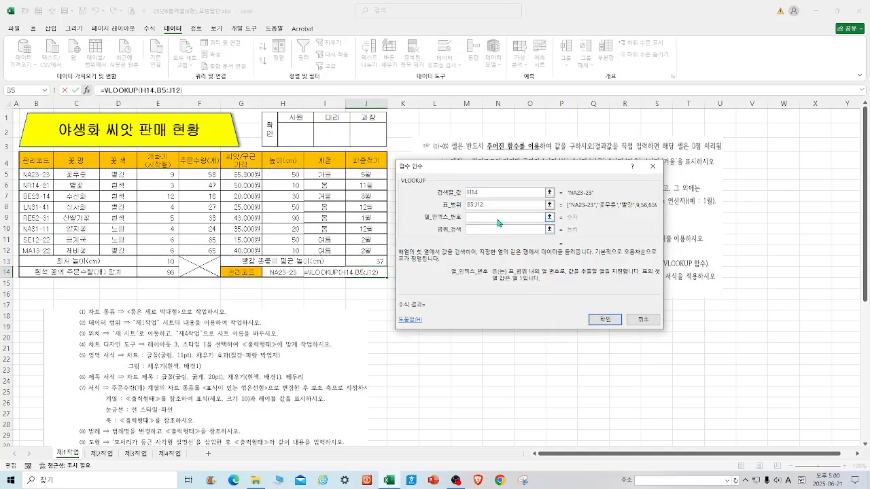
{"action": "left_click", "coordinate": [497, 219]}
{"action": "type", "text": "5"}
{"action": "left_click", "coordinate": [497, 229]}
{"action": "type", "text": "0"}
{"action": "key", "text": "Return"}
Try the H14 code list by picking RE52-31, then reselect NA23-23.
{"action": "left_click", "coordinate": [325, 273]}
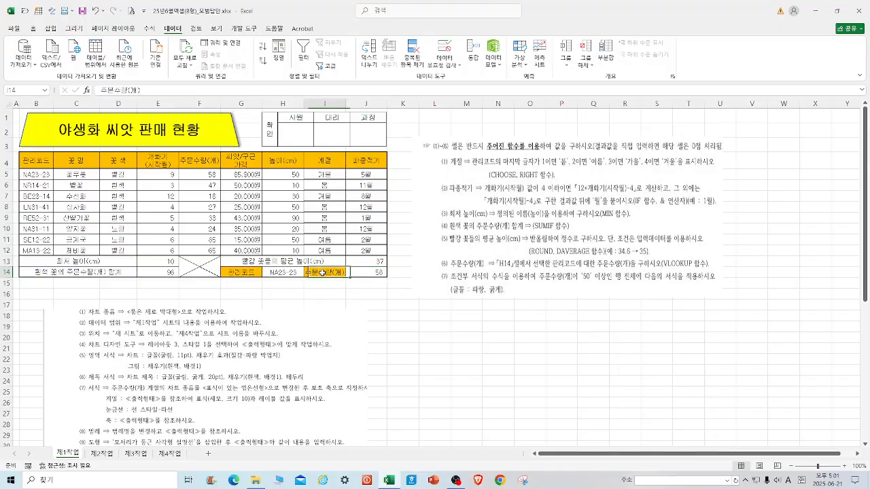
{"action": "left_click", "coordinate": [285, 274]}
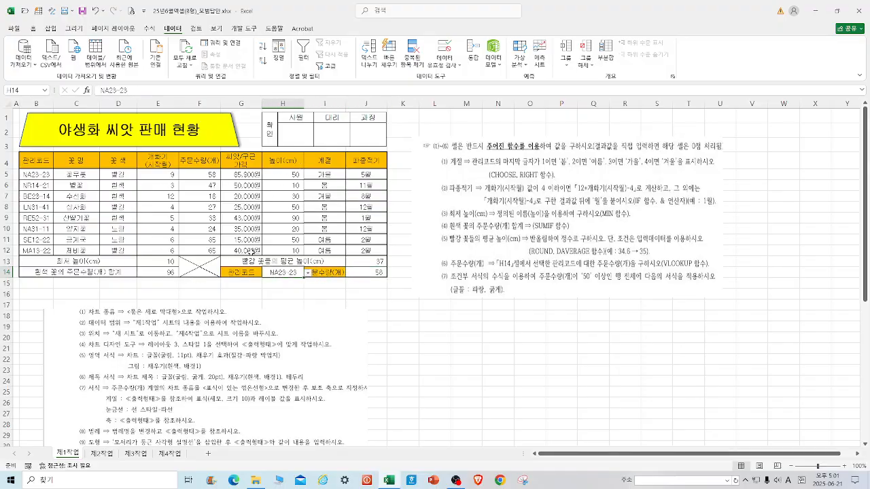
{"action": "left_click", "coordinate": [307, 272]}
{"action": "left_click", "coordinate": [286, 307]}
{"action": "left_click", "coordinate": [308, 273]}
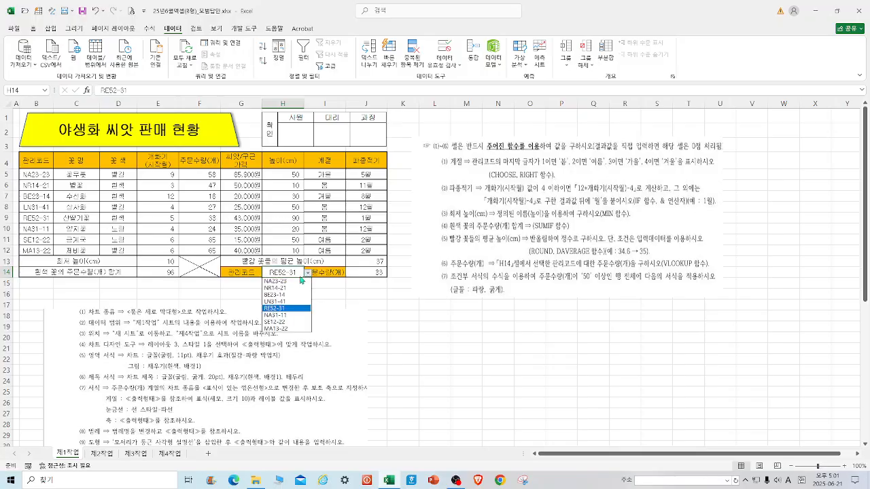
{"action": "left_click", "coordinate": [282, 280]}
{"action": "left_click", "coordinate": [377, 315]}
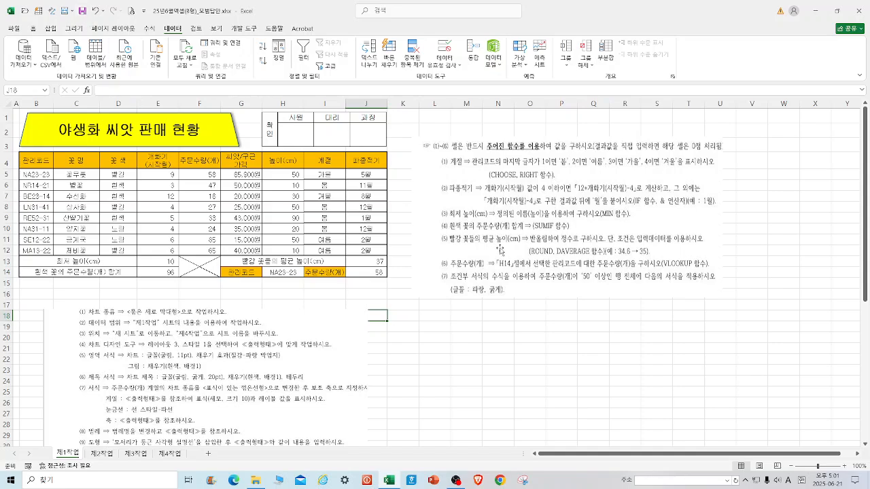
Add a conditional formatting rule to B5:J12 using the formula =$F5>=50 with bold blue font.
{"action": "left_click_drag", "start_coordinate": [41, 175], "coordinate": [370, 252]}
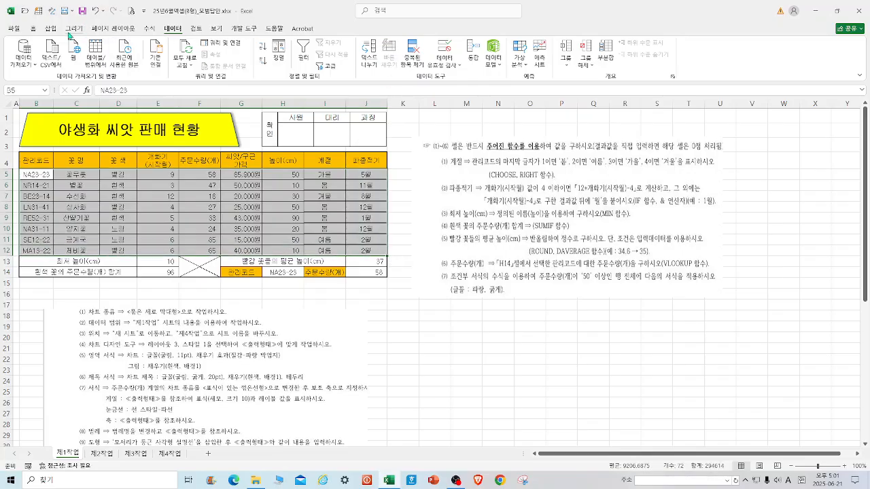
{"action": "left_click", "coordinate": [33, 29]}
{"action": "left_click", "coordinate": [440, 68]}
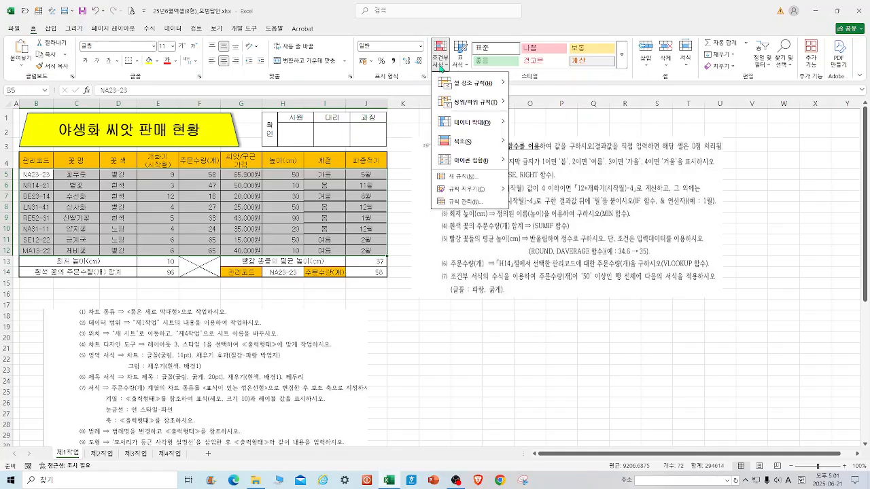
{"action": "left_click", "coordinate": [476, 179]}
{"action": "left_click", "coordinate": [445, 246]}
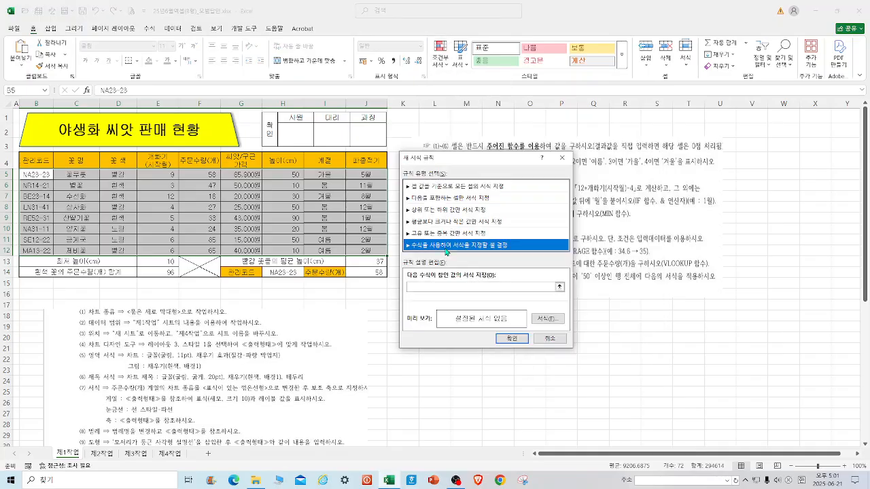
{"action": "left_click", "coordinate": [425, 288]}
{"action": "type", "text": "="}
{"action": "left_click_drag", "start_coordinate": [504, 157], "coordinate": [350, 203]}
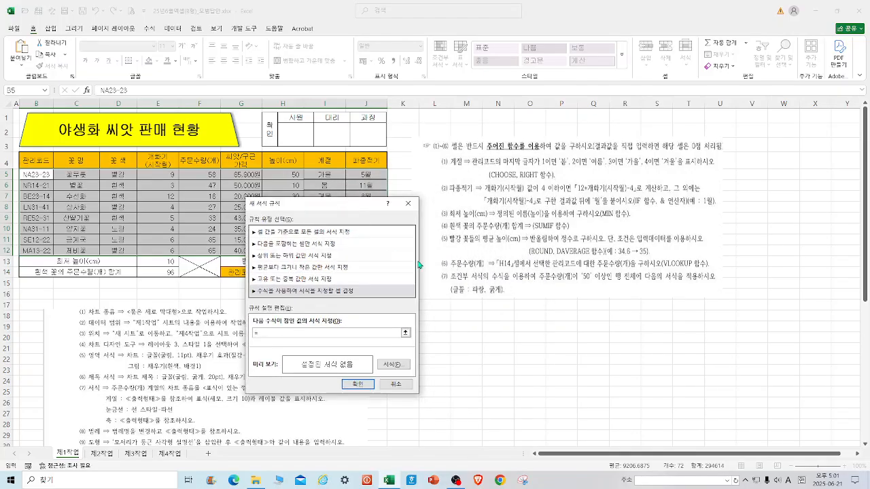
{"action": "left_click", "coordinate": [212, 175]}
{"action": "key", "text": "F4"}
{"action": "key", "text": "F4"}
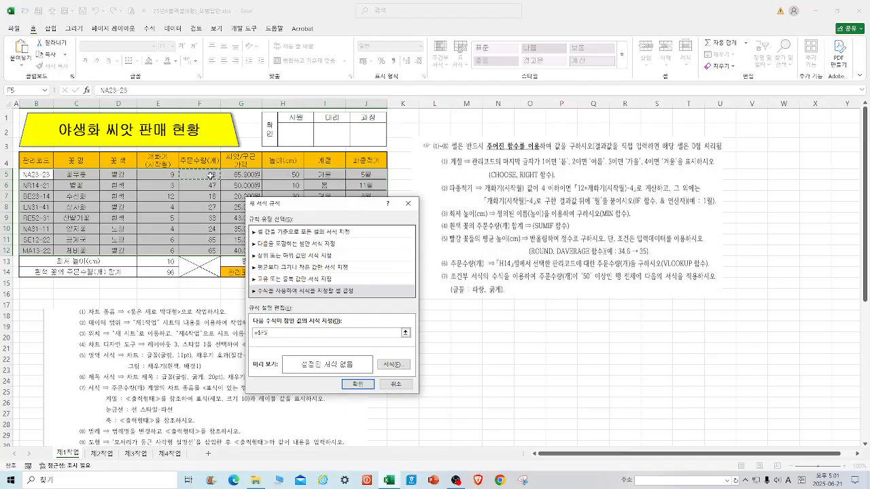
{"action": "type", "text": ">"}
{"action": "left_click", "coordinate": [398, 367]}
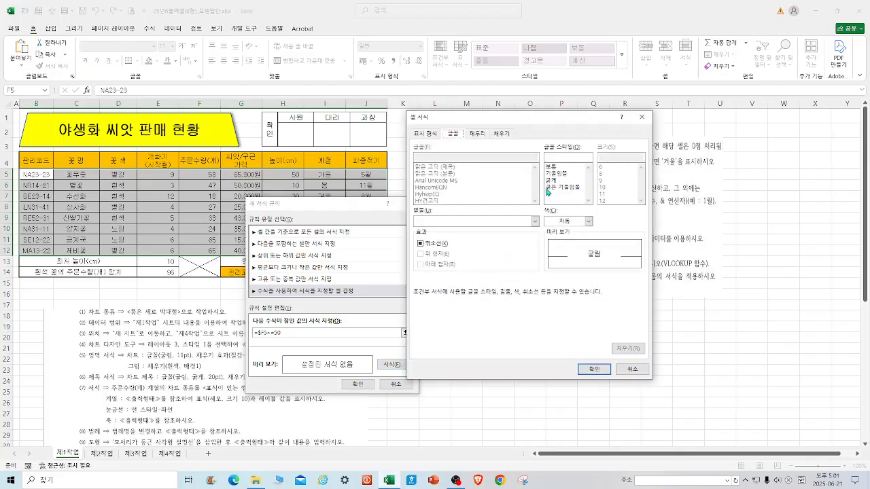
{"action": "left_click", "coordinate": [555, 182]}
{"action": "left_click", "coordinate": [589, 222]}
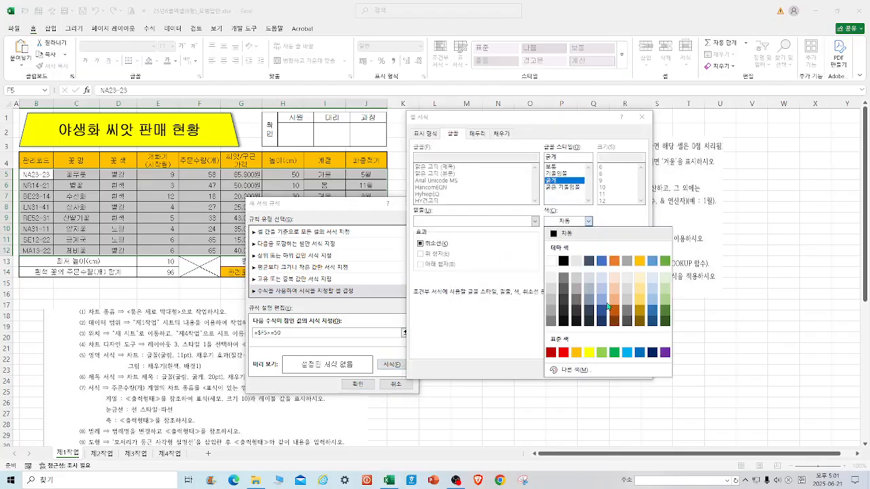
{"action": "left_click", "coordinate": [639, 352]}
{"action": "left_click", "coordinate": [597, 371]}
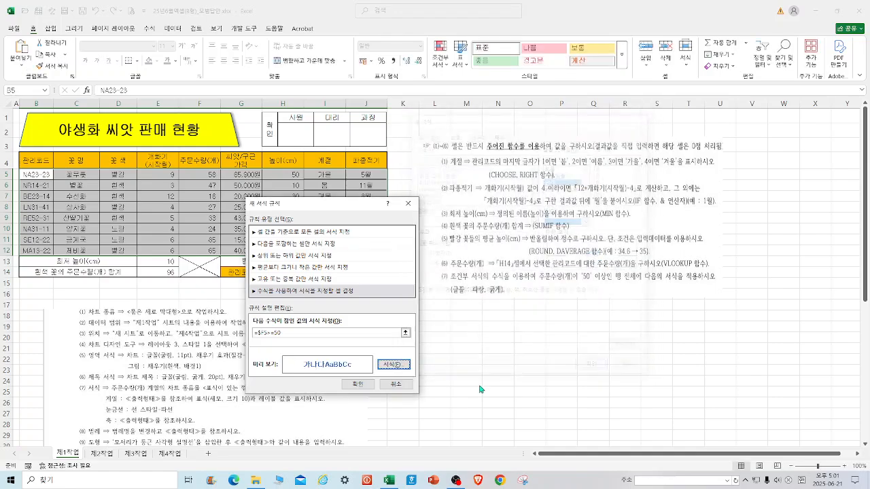
{"action": "left_click", "coordinate": [357, 384]}
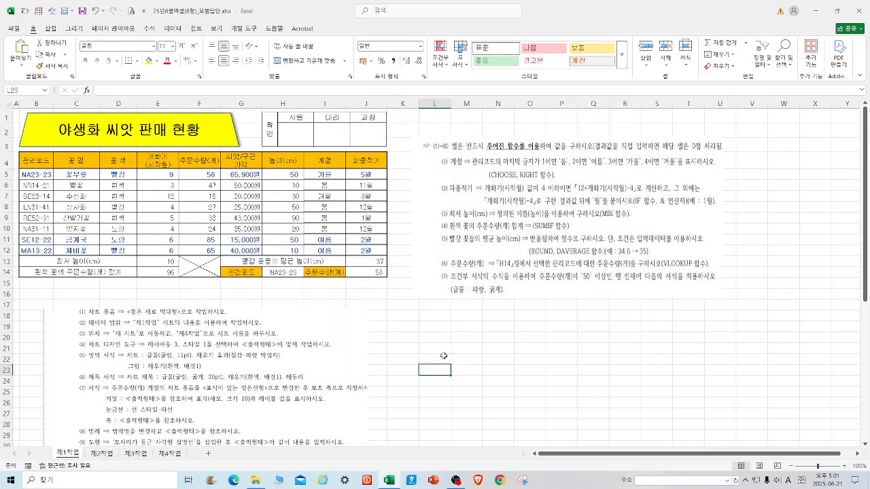
{"action": "left_click", "coordinate": [210, 177]}
{"action": "left_click", "coordinate": [206, 252]}
{"action": "left_click", "coordinate": [209, 239]}
{"action": "left_click", "coordinate": [427, 347]}
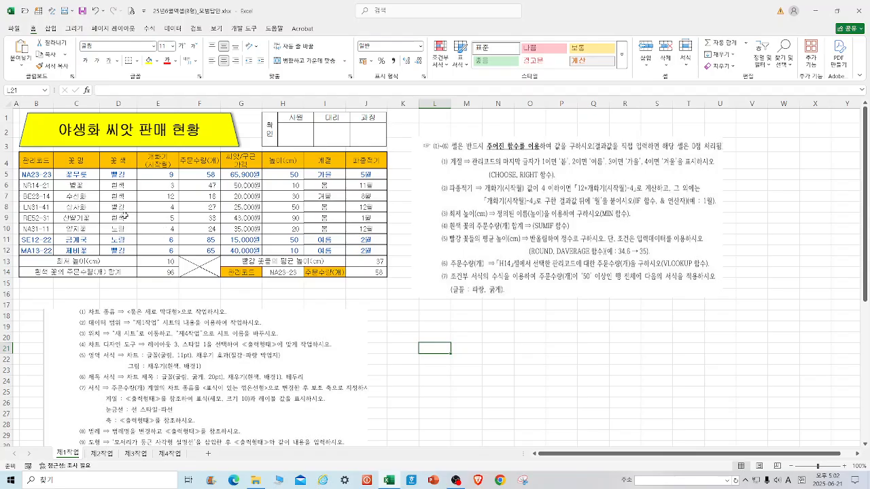
Copy the table B4:H12 and paste it at B2 of the 제2작업 sheet keeping the source column widths.
{"action": "left_click_drag", "start_coordinate": [45, 157], "coordinate": [279, 251]}
{"action": "right_click", "coordinate": [286, 161]}
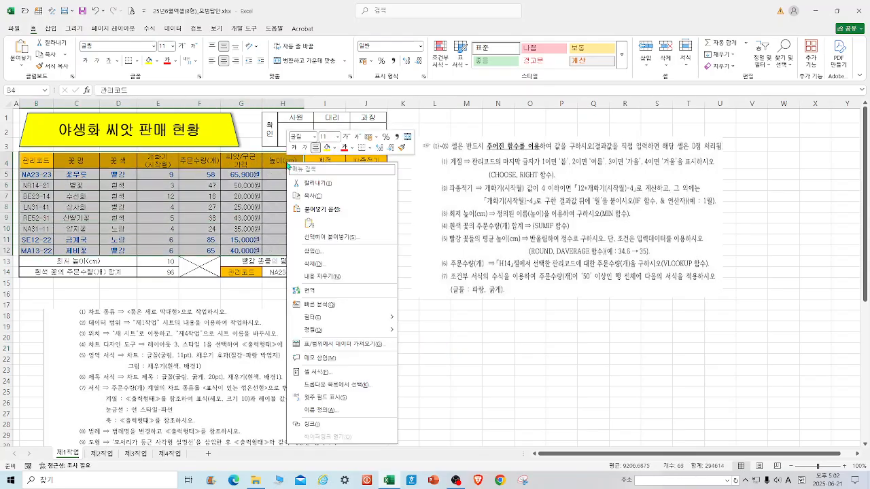
{"action": "left_click", "coordinate": [320, 198]}
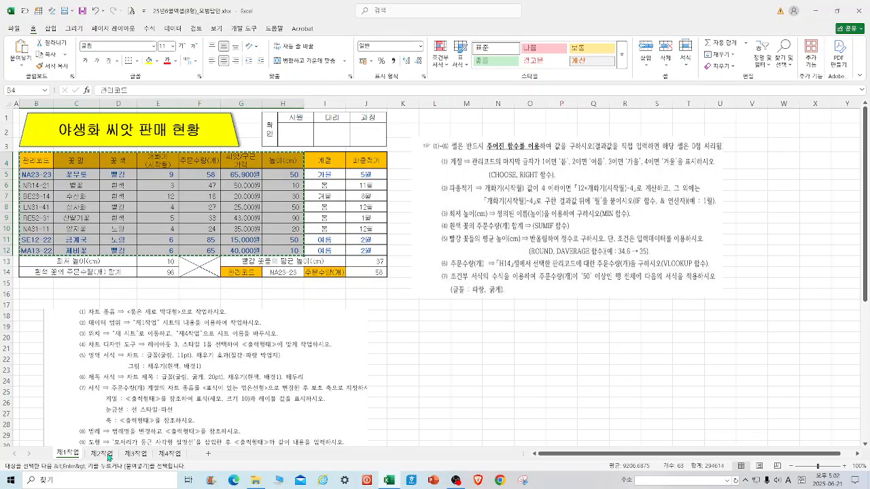
{"action": "left_click", "coordinate": [102, 453]}
{"action": "left_click", "coordinate": [36, 123]}
{"action": "right_click", "coordinate": [37, 123]}
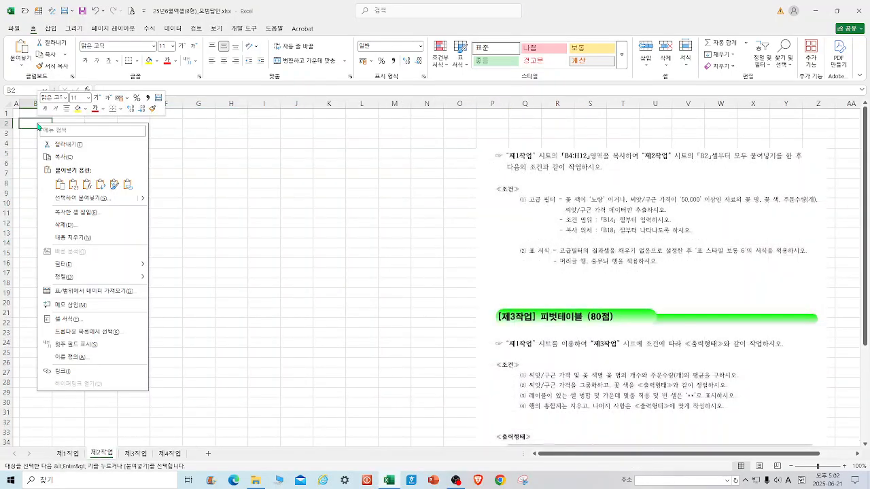
{"action": "mouse_move", "coordinate": [143, 205]}
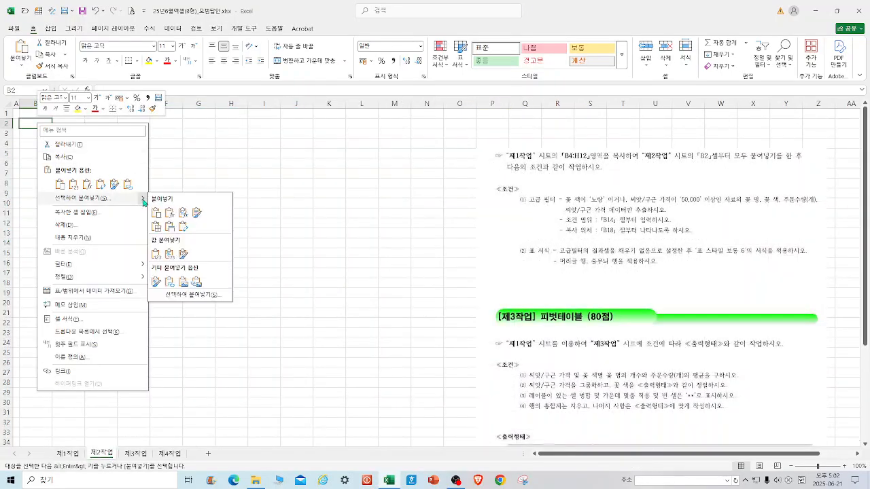
{"action": "left_click", "coordinate": [168, 233]}
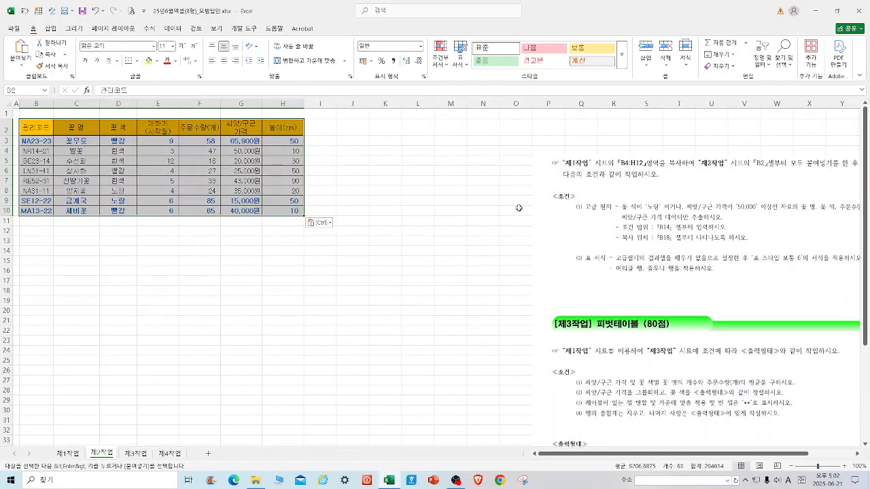
Crop the instruction picture to its advanced filter conditions and reposition and resize it beside the table.
{"action": "left_click_drag", "start_coordinate": [632, 185], "coordinate": [517, 165]}
{"action": "left_click", "coordinate": [338, 29]}
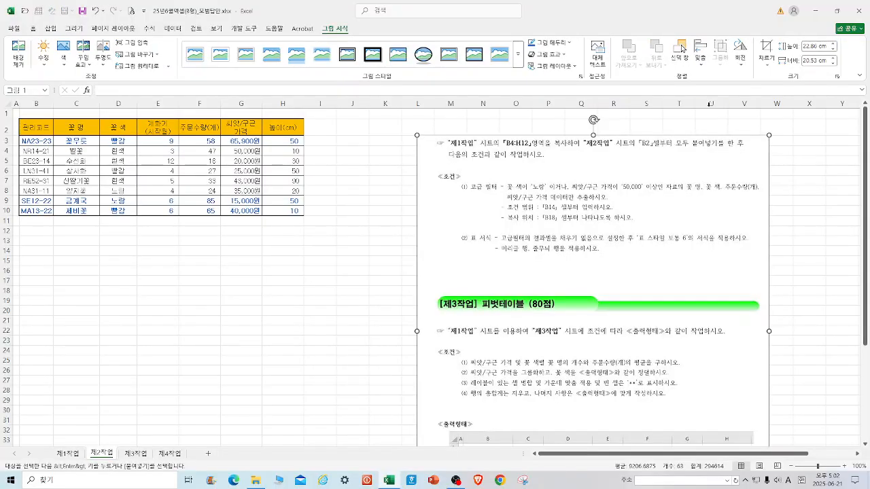
{"action": "left_click", "coordinate": [767, 51]}
{"action": "scroll", "coordinate": [620, 412], "scroll_direction": "down", "scroll_amount": 4}
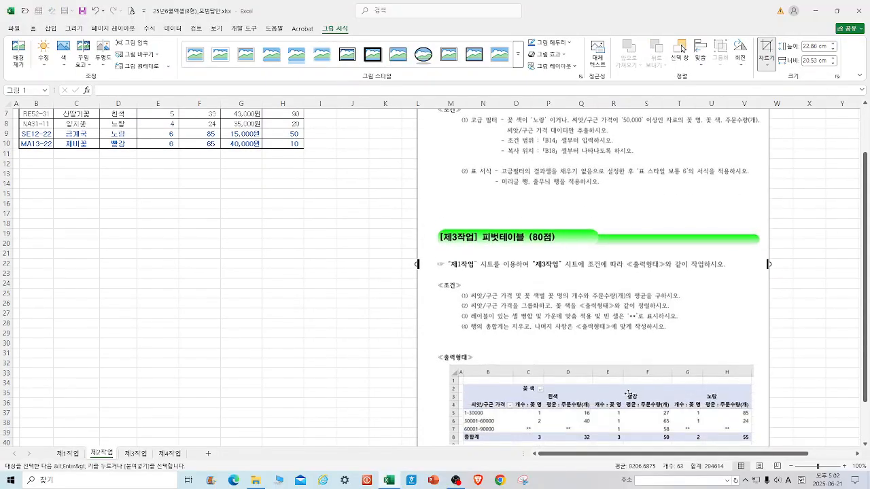
{"action": "left_click_drag", "start_coordinate": [592, 400], "coordinate": [593, 138]}
{"action": "scroll", "coordinate": [600, 183], "scroll_direction": "up", "scroll_amount": 4}
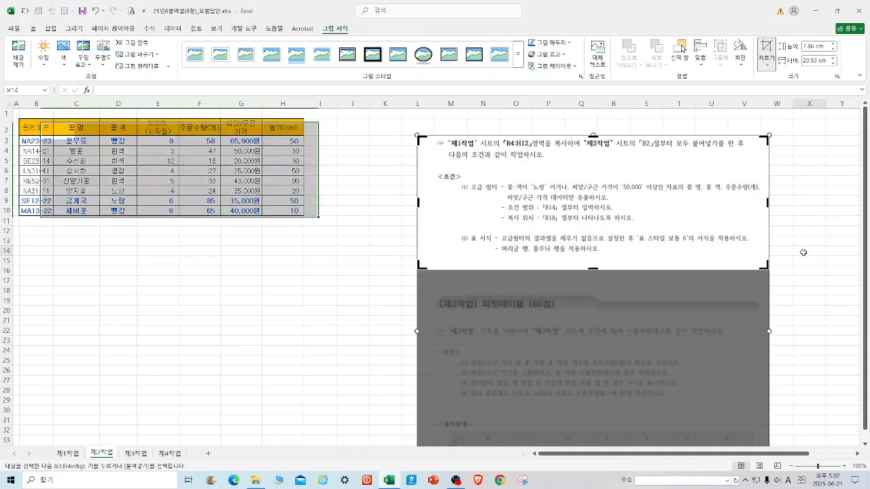
{"action": "left_click", "coordinate": [804, 252]}
{"action": "left_click_drag", "start_coordinate": [565, 251], "coordinate": [539, 243]}
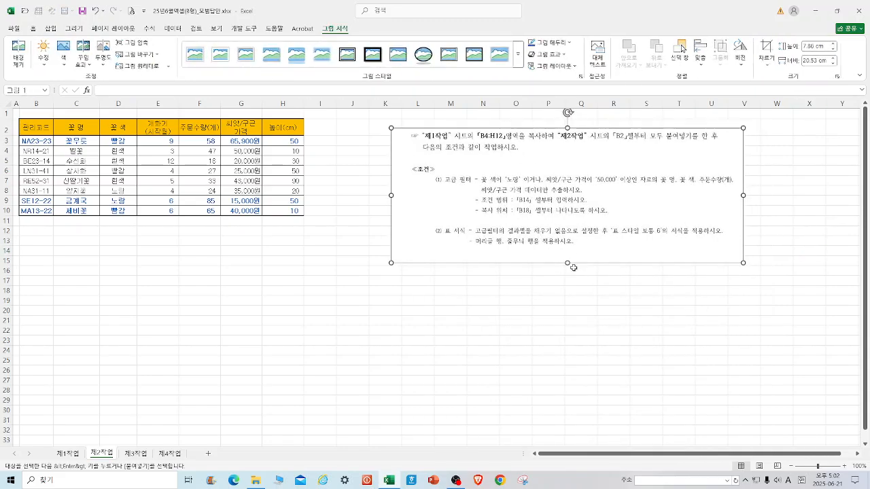
{"action": "left_click_drag", "start_coordinate": [569, 262], "coordinate": [568, 287]}
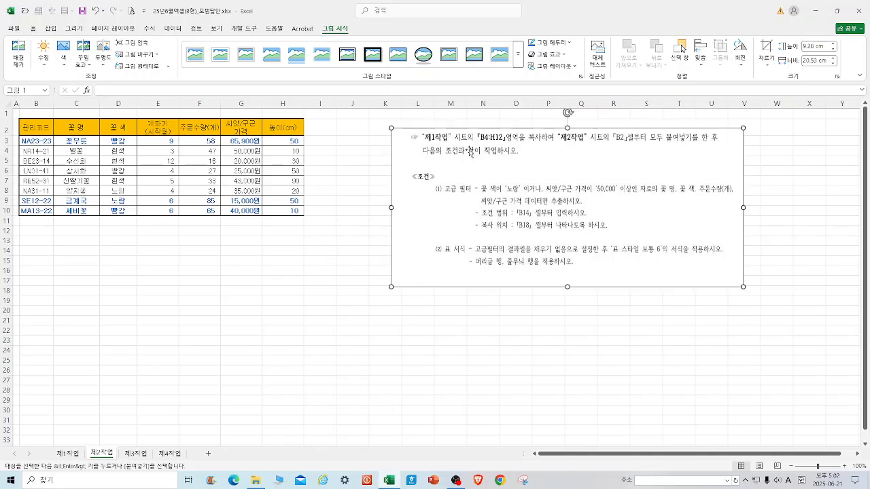
Copy the 꽃 색 and 씨앗/구근 가격 headers into B14 as the filter criteria headings.
{"action": "left_click", "coordinate": [130, 127]}
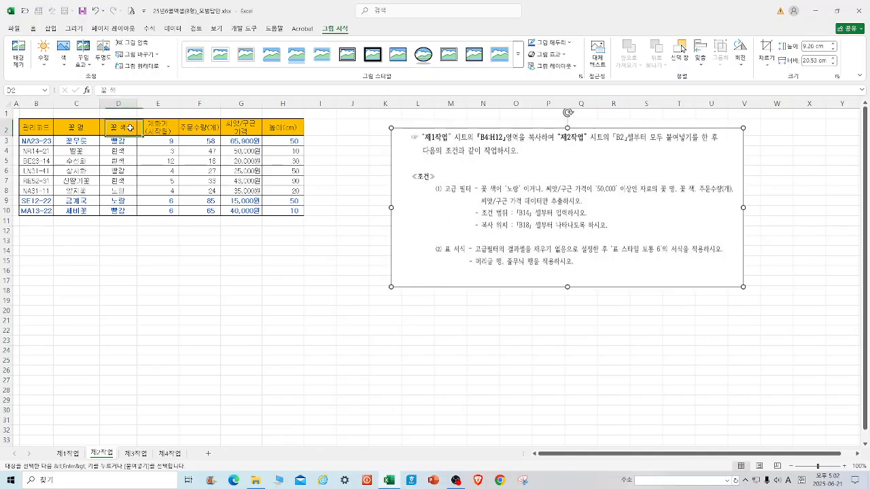
{"action": "left_click", "coordinate": [230, 127], "text": "ctrl"}
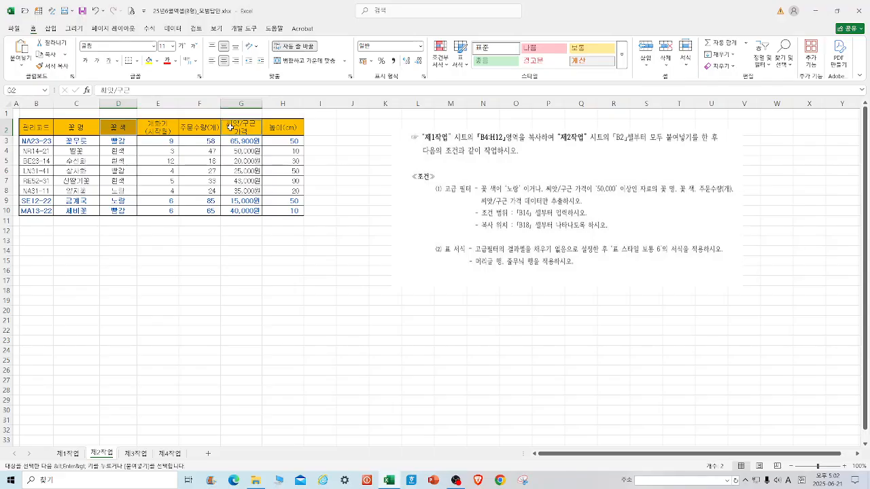
{"action": "right_click", "coordinate": [230, 127]}
{"action": "left_click", "coordinate": [262, 164]}
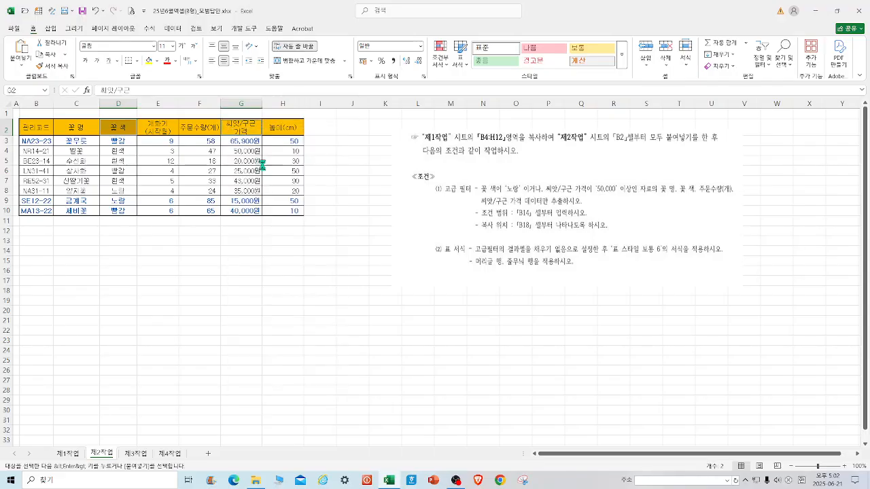
{"action": "left_click", "coordinate": [43, 242]}
{"action": "left_click", "coordinate": [44, 254]}
{"action": "right_click", "coordinate": [44, 254]}
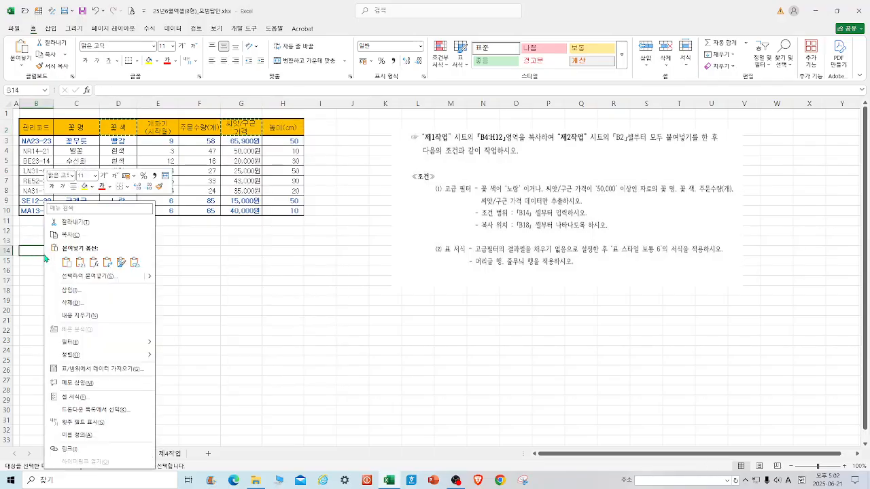
{"action": "left_click", "coordinate": [70, 265]}
{"action": "left_click", "coordinate": [347, 268]}
Enter the criteria 노랑 in B15 and >=50000 in C16.
{"action": "left_click", "coordinate": [32, 272]}
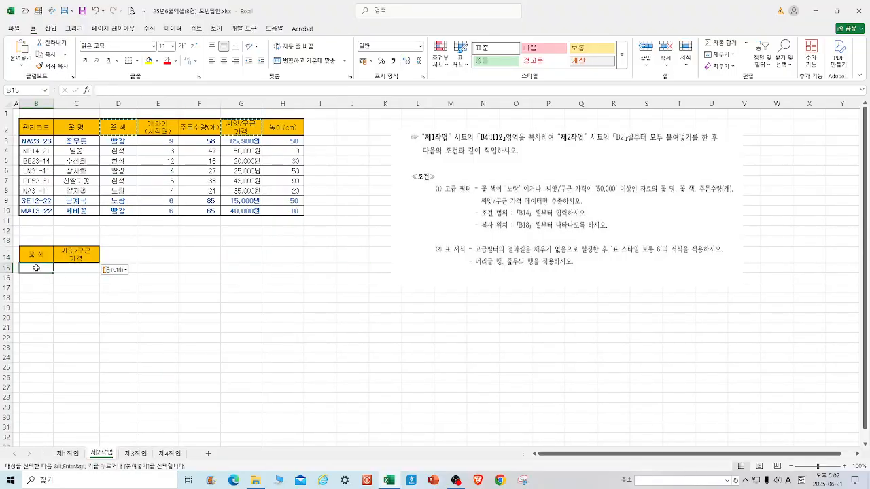
{"action": "type", "text": "S"}
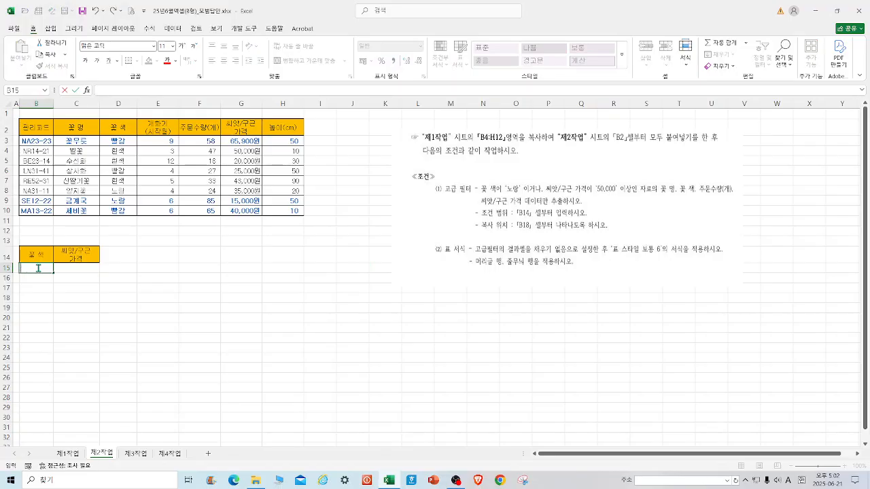
{"action": "type", "text": "ㅗ랑"}
{"action": "left_click", "coordinate": [85, 278]}
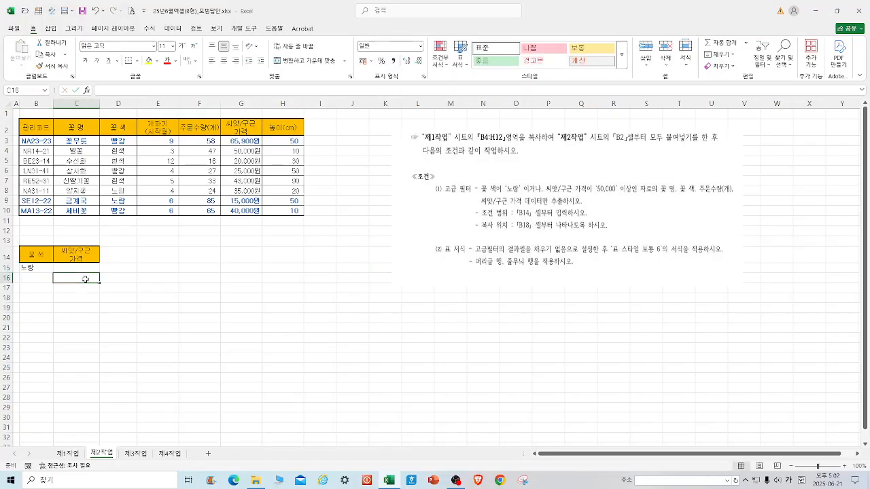
{"action": "type", "text": ">="}
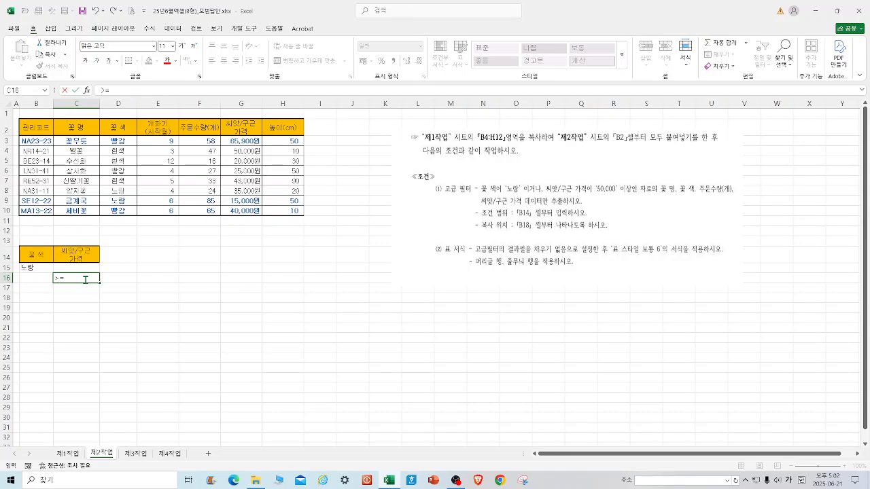
{"action": "type", "text": "50000"}
{"action": "left_click", "coordinate": [267, 306]}
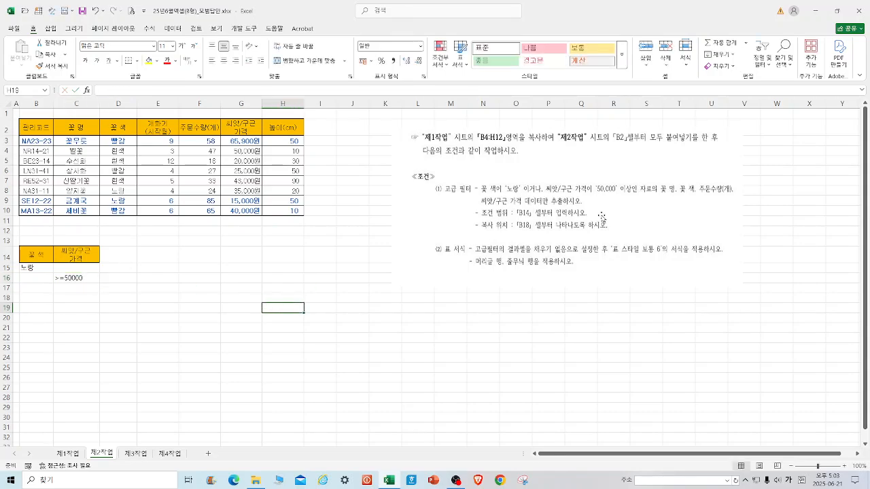
Copy the 꽃 명, 꽃 색, 주문수량(개) and 씨앗/구근 가격 headers to B18 as the output headings.
{"action": "left_click", "coordinate": [77, 130]}
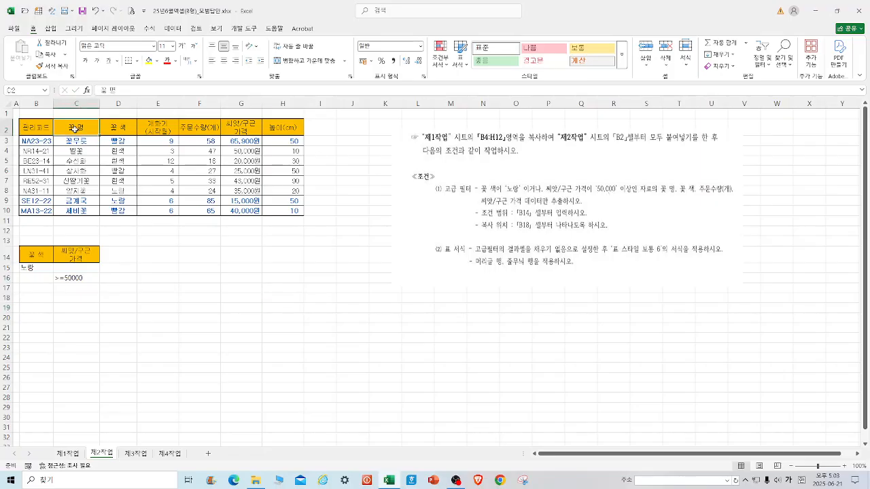
{"action": "left_click_drag", "start_coordinate": [79, 129], "coordinate": [118, 127]}
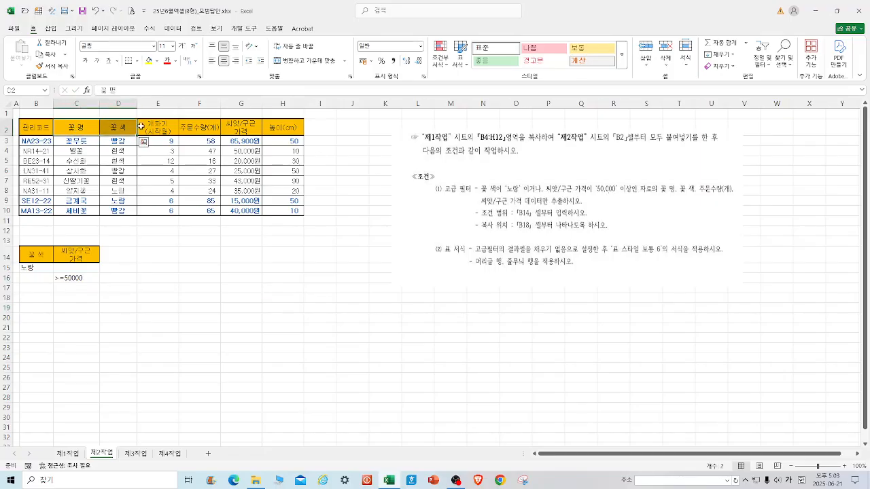
{"action": "left_click", "coordinate": [194, 127], "text": "ctrl"}
{"action": "left_click", "coordinate": [239, 127], "text": "ctrl"}
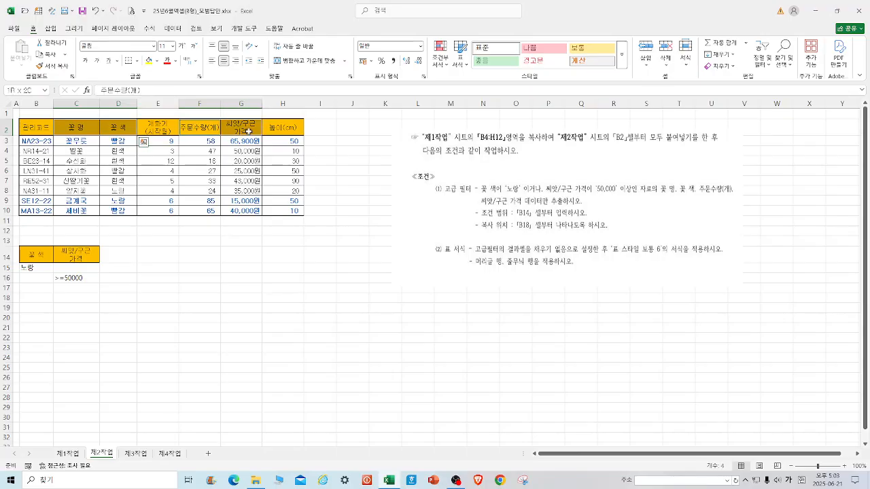
{"action": "right_click", "coordinate": [248, 131]}
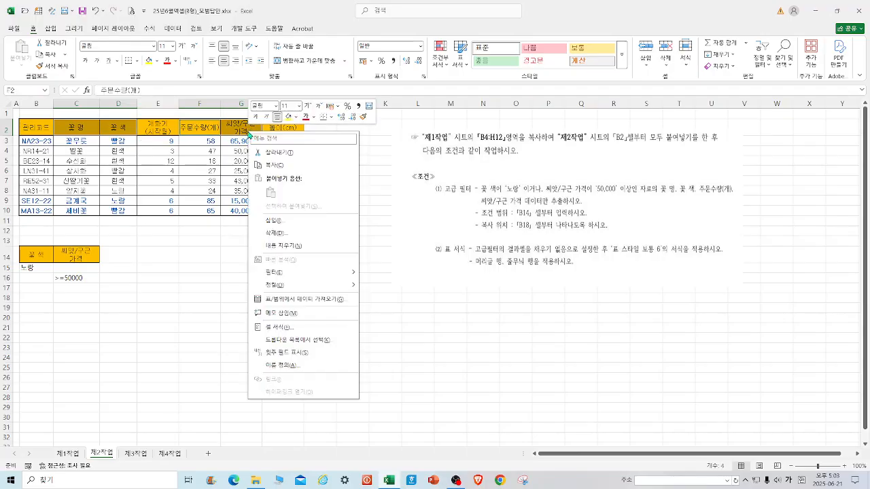
{"action": "left_click", "coordinate": [295, 170]}
{"action": "left_click", "coordinate": [48, 298]}
{"action": "right_click", "coordinate": [48, 299]}
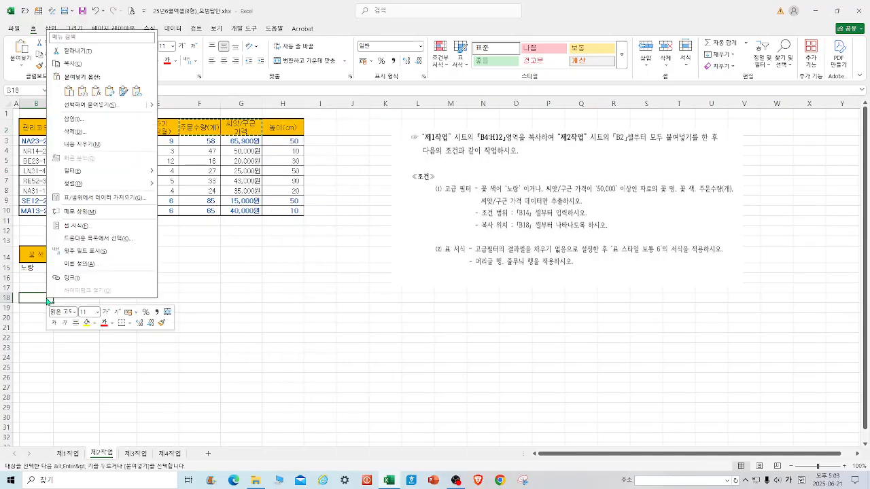
{"action": "left_click", "coordinate": [69, 91]}
{"action": "left_click", "coordinate": [333, 288]}
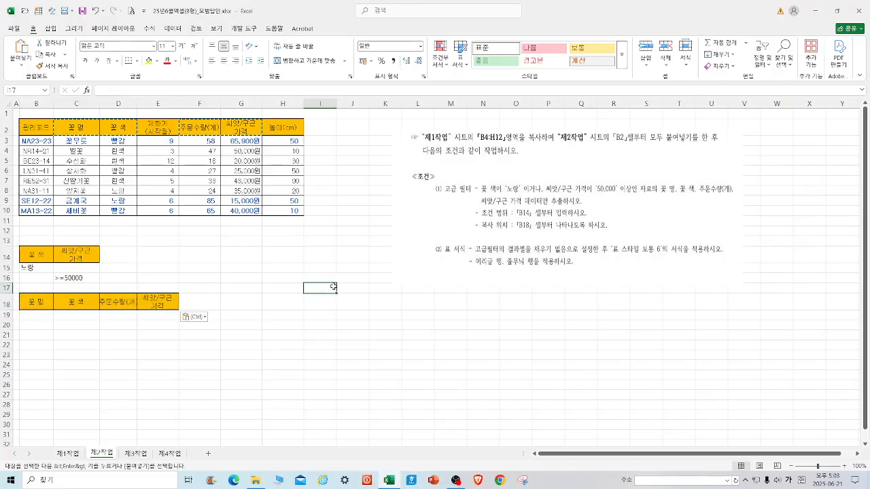
Run an advanced filter on the B2:H10 list with criteria range B14:C16, copying the results to B18:E18.
{"action": "left_click_drag", "start_coordinate": [39, 128], "coordinate": [293, 212]}
{"action": "left_click", "coordinate": [172, 28]}
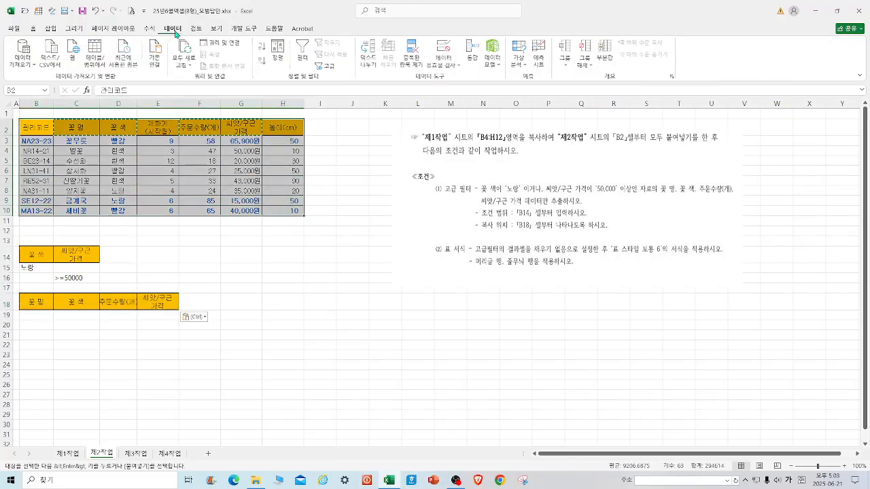
{"action": "left_click", "coordinate": [329, 66]}
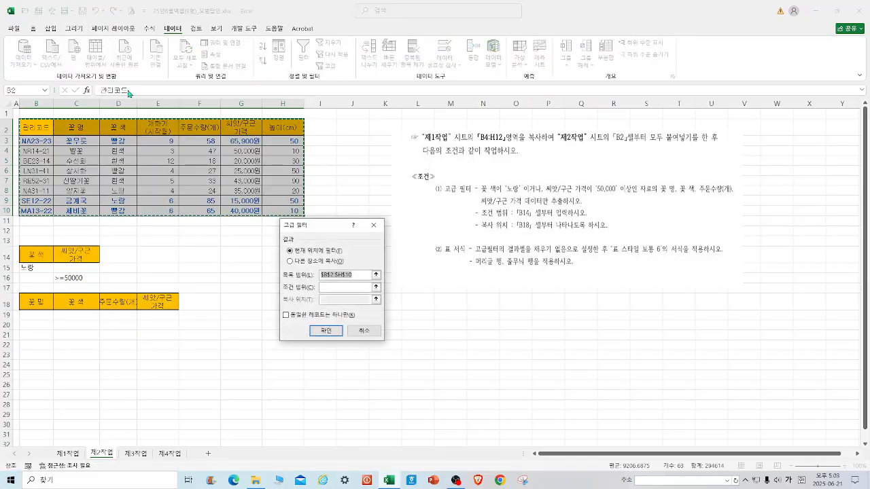
{"action": "left_click", "coordinate": [311, 264]}
{"action": "left_click", "coordinate": [333, 288]}
{"action": "left_click_drag", "start_coordinate": [23, 253], "coordinate": [73, 278]}
{"action": "left_click", "coordinate": [338, 298]}
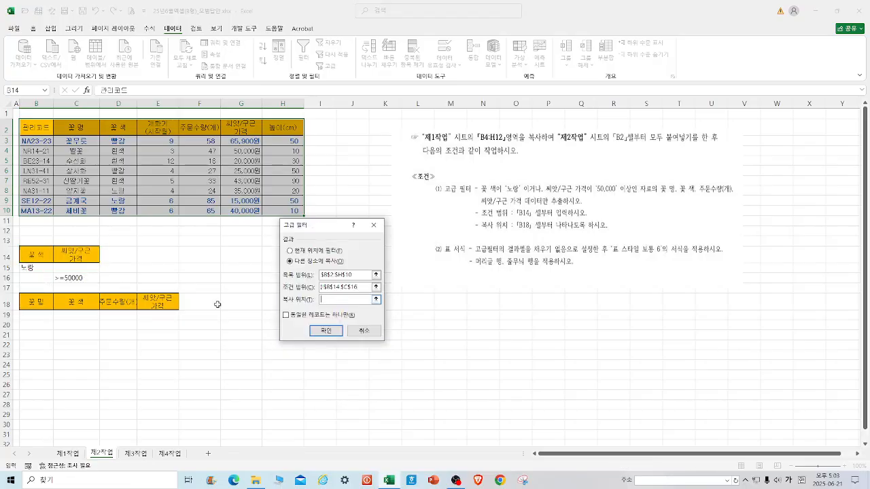
{"action": "left_click_drag", "start_coordinate": [32, 305], "coordinate": [173, 308]}
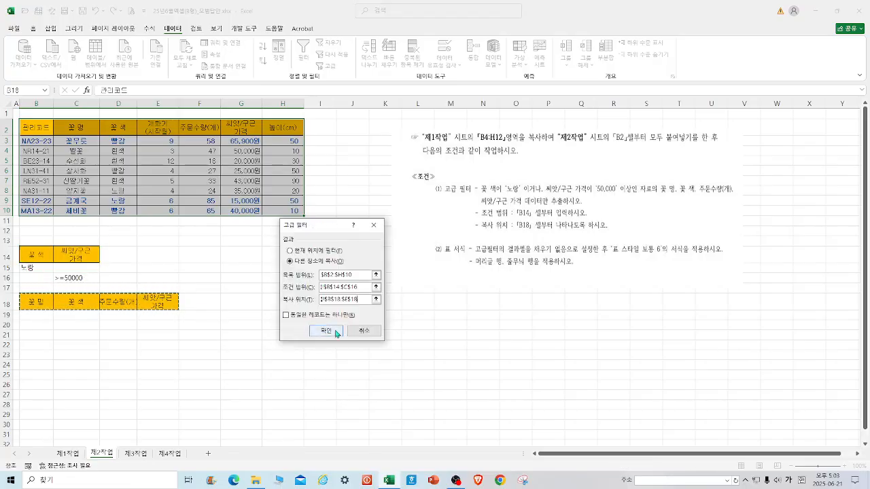
{"action": "left_click", "coordinate": [365, 321]}
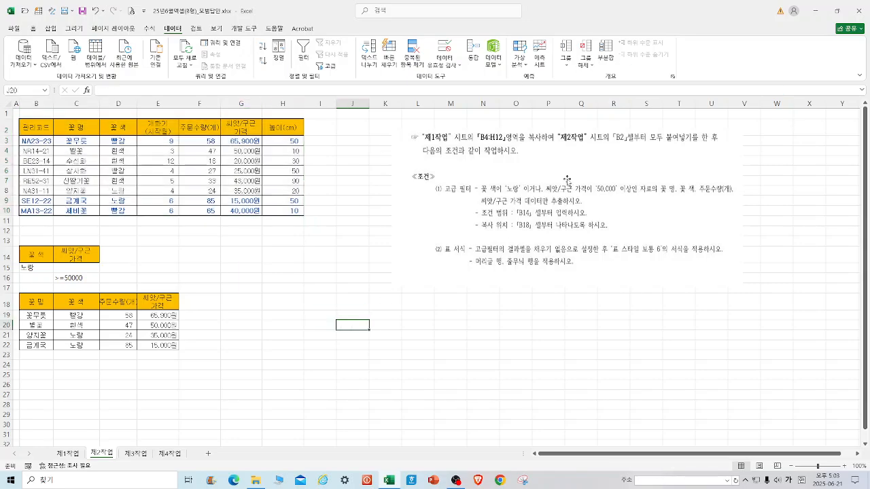
Remove the fill colour from the output headings in B18:E18.
{"action": "left_click_drag", "start_coordinate": [36, 304], "coordinate": [173, 307]}
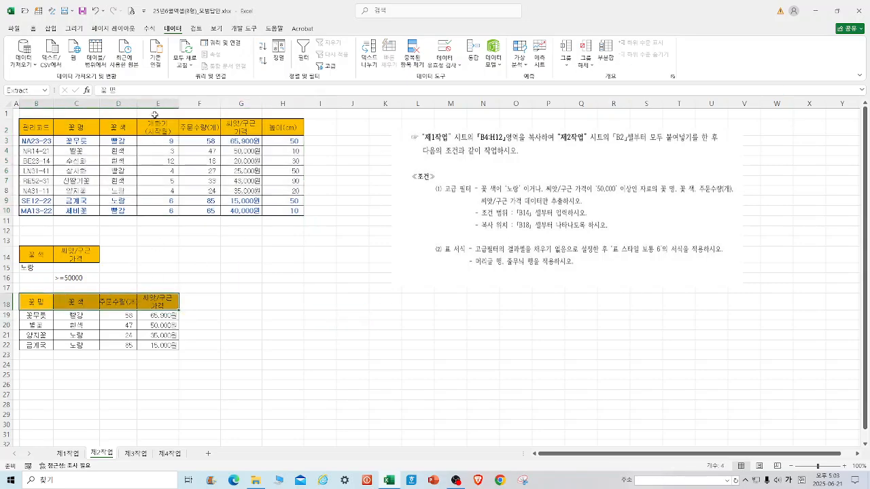
{"action": "left_click", "coordinate": [32, 30]}
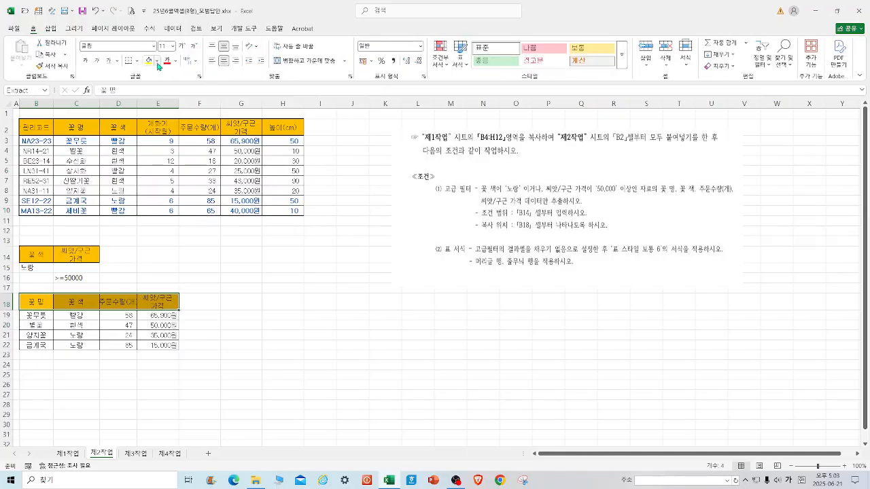
{"action": "left_click", "coordinate": [157, 61]}
{"action": "left_click", "coordinate": [189, 217]}
Format the filtered results B18:E22 as a table with headers using table style Medium 6.
{"action": "left_click_drag", "start_coordinate": [47, 300], "coordinate": [150, 346]}
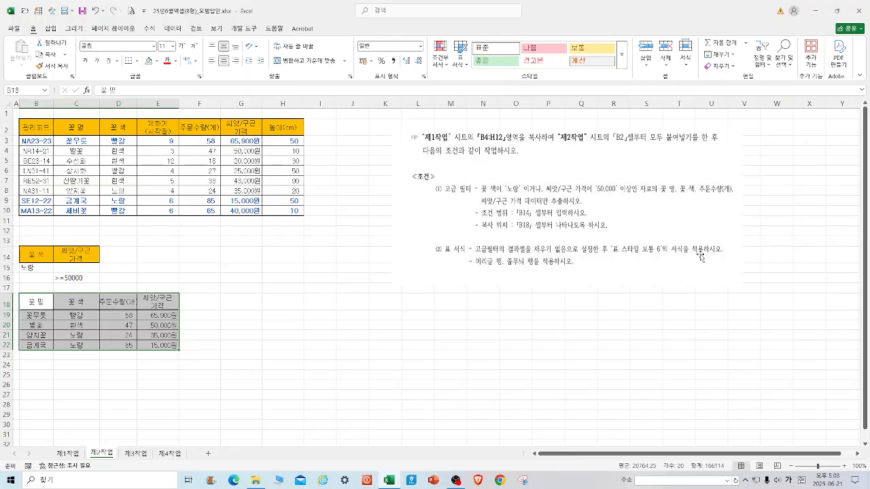
{"action": "left_click", "coordinate": [470, 68]}
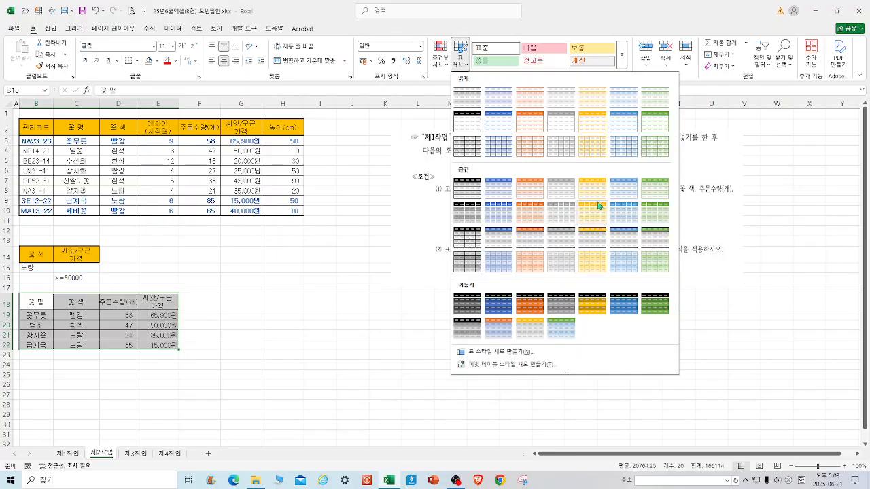
{"action": "left_click", "coordinate": [629, 195]}
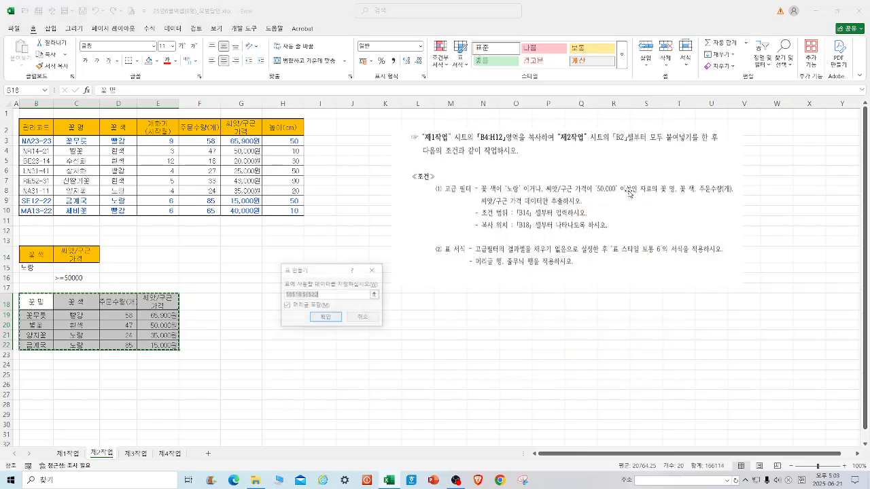
{"action": "left_click", "coordinate": [326, 318]}
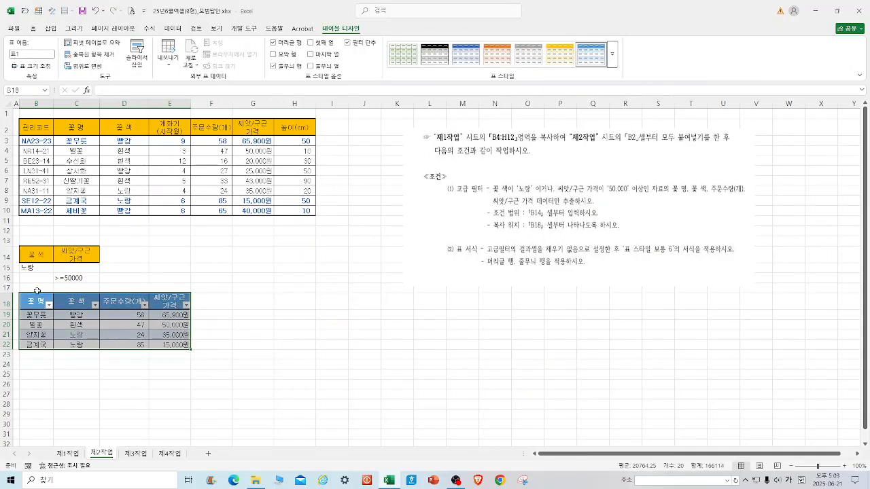
{"action": "left_click", "coordinate": [456, 349]}
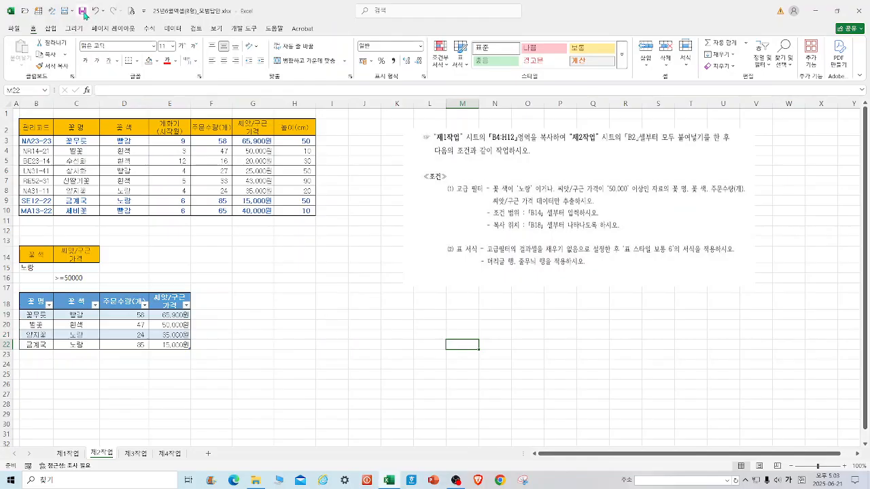
Create a pivot table from 제1작업 B4:H12 placed at cell B2 of the 제3작업 sheet.
{"action": "left_click", "coordinate": [134, 454]}
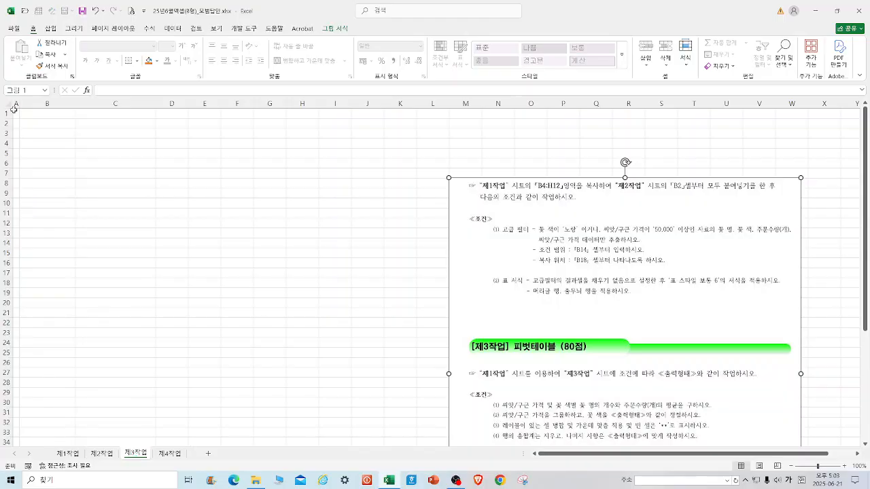
{"action": "left_click", "coordinate": [71, 454]}
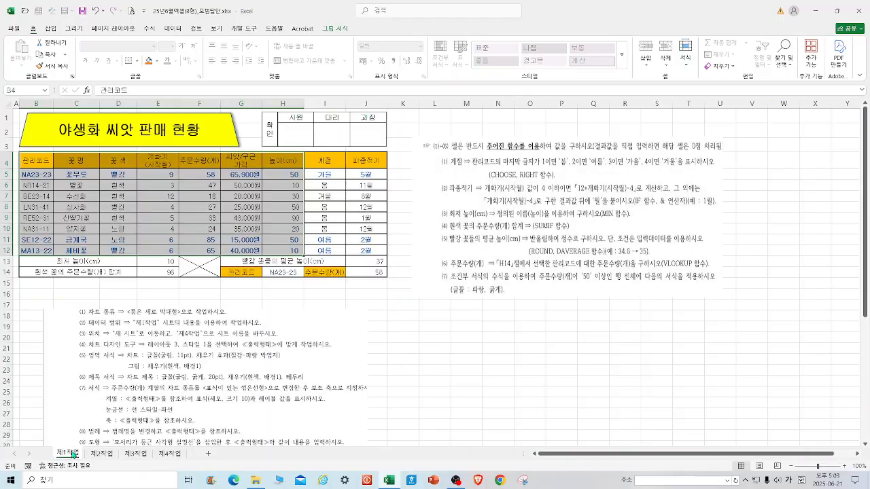
{"action": "left_click", "coordinate": [50, 28]}
{"action": "left_click", "coordinate": [30, 47]}
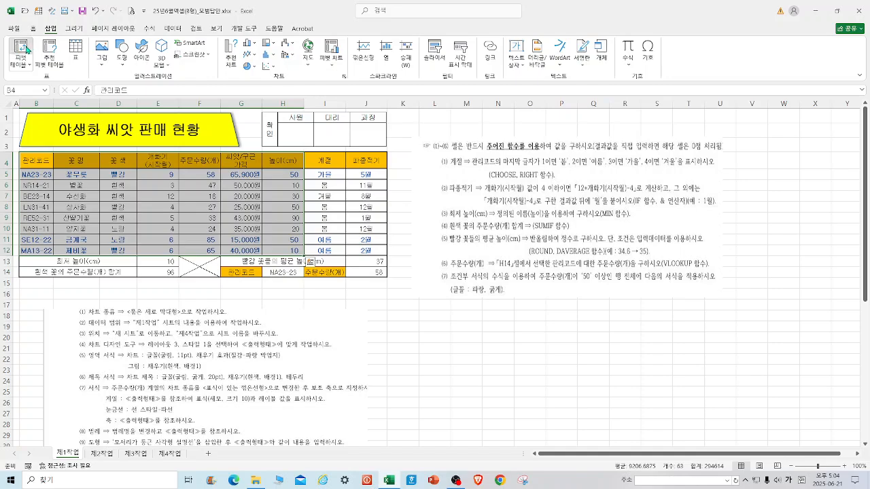
{"action": "left_click", "coordinate": [272, 300]}
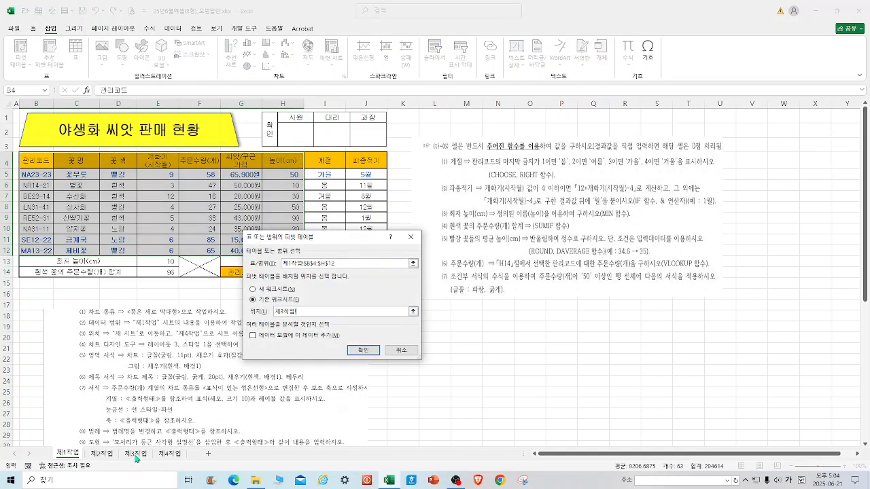
{"action": "left_click", "coordinate": [136, 454]}
{"action": "left_click", "coordinate": [56, 126]}
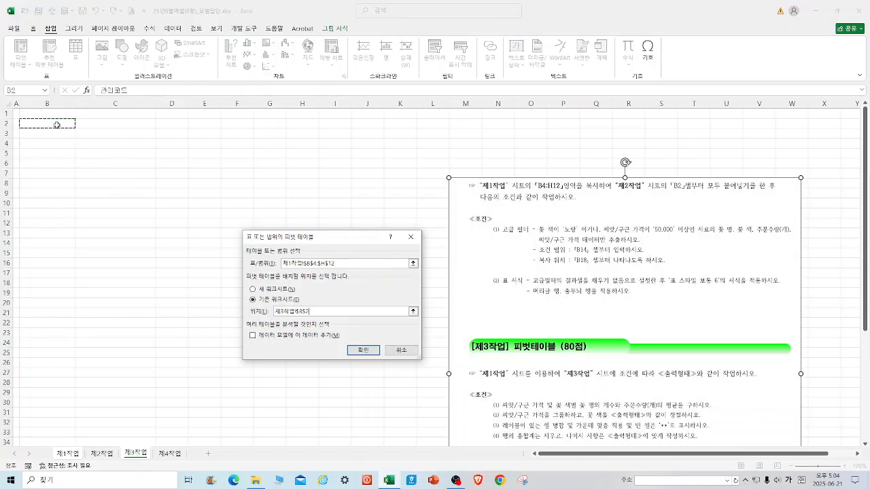
{"action": "left_click", "coordinate": [363, 350]}
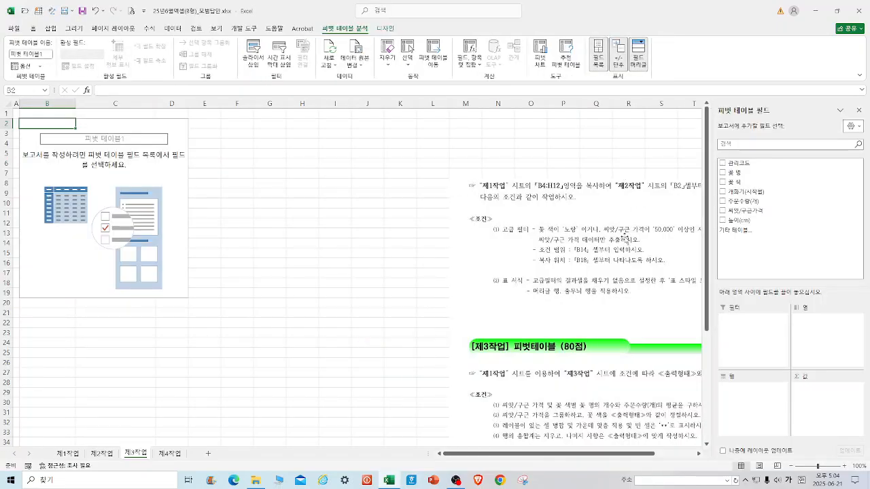
Crop the instruction picture to the pivot table conditions and output form and move it up beside the pivot area.
{"action": "left_click", "coordinate": [588, 221]}
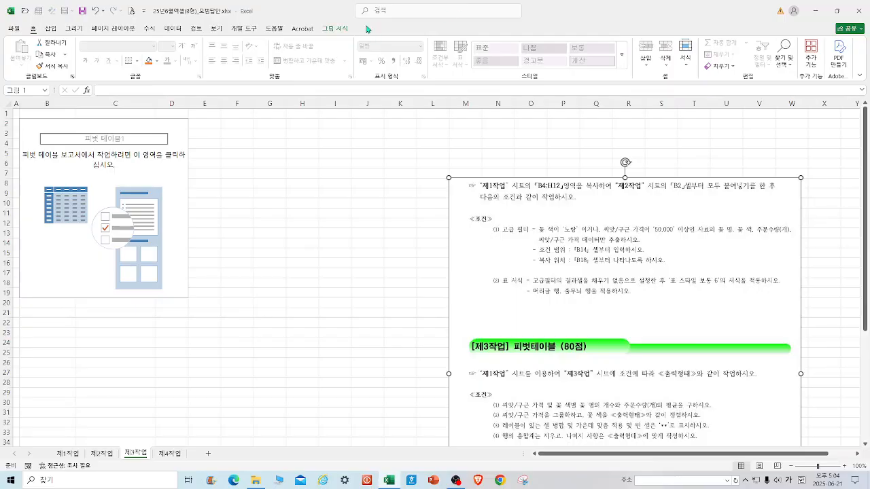
{"action": "left_click", "coordinate": [335, 29]}
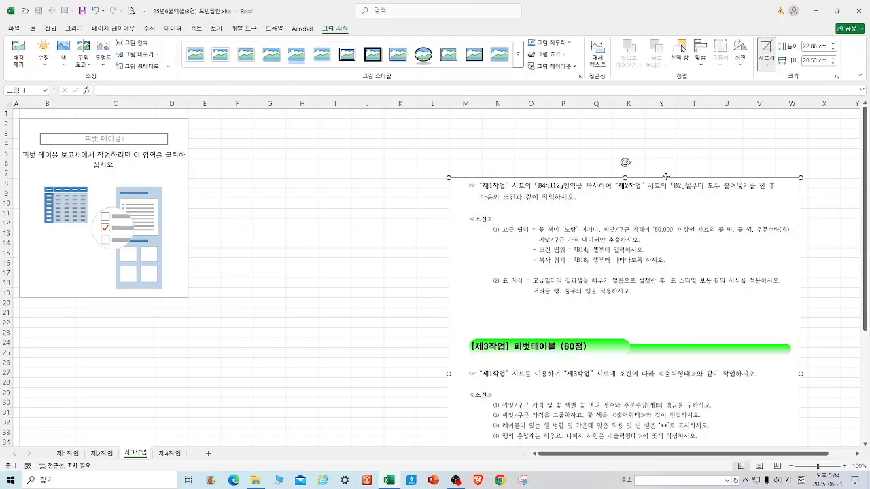
{"action": "left_click_drag", "start_coordinate": [626, 178], "coordinate": [610, 381]}
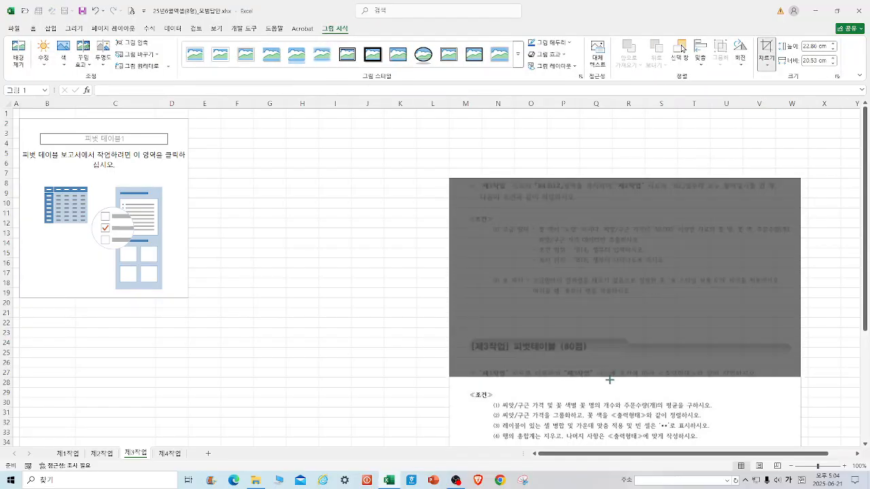
{"action": "left_click", "coordinate": [392, 336]}
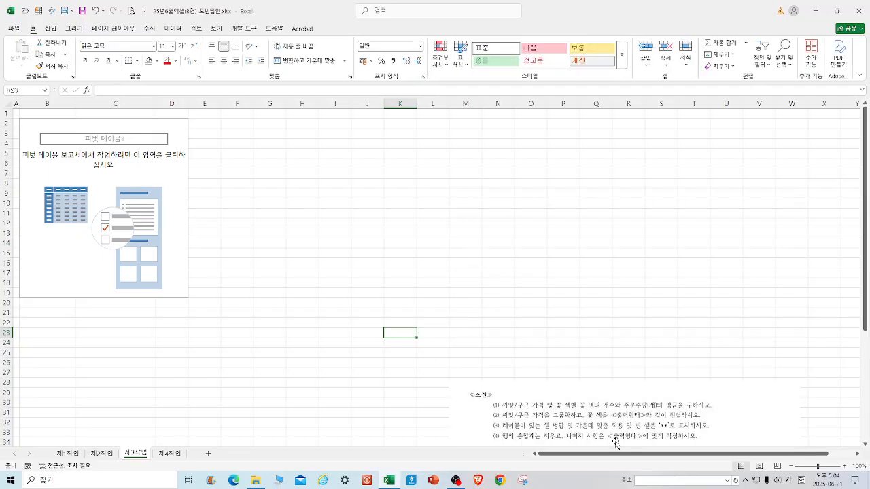
{"action": "left_click_drag", "start_coordinate": [618, 445], "coordinate": [518, 184]}
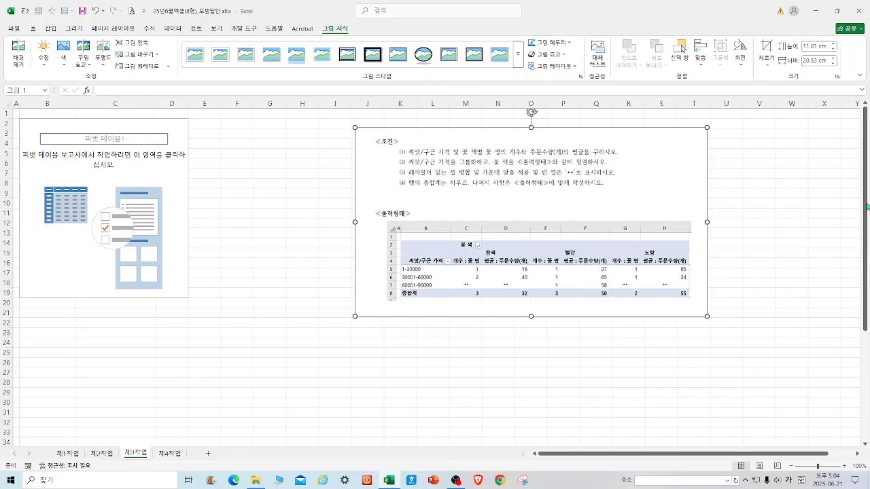
Add 꽃 색 as the column field and 씨앗/구근가격 as the row field of the pivot table.
{"action": "left_click", "coordinate": [123, 167]}
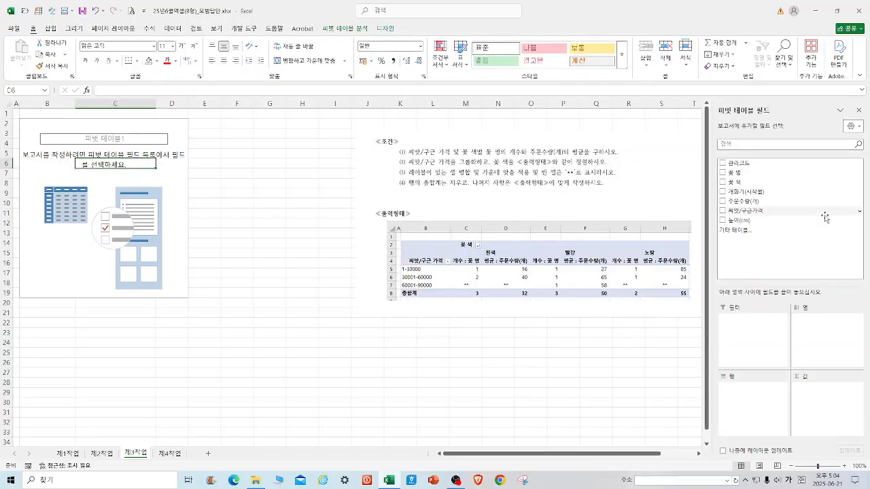
{"action": "left_click_drag", "start_coordinate": [737, 187], "coordinate": [831, 314]}
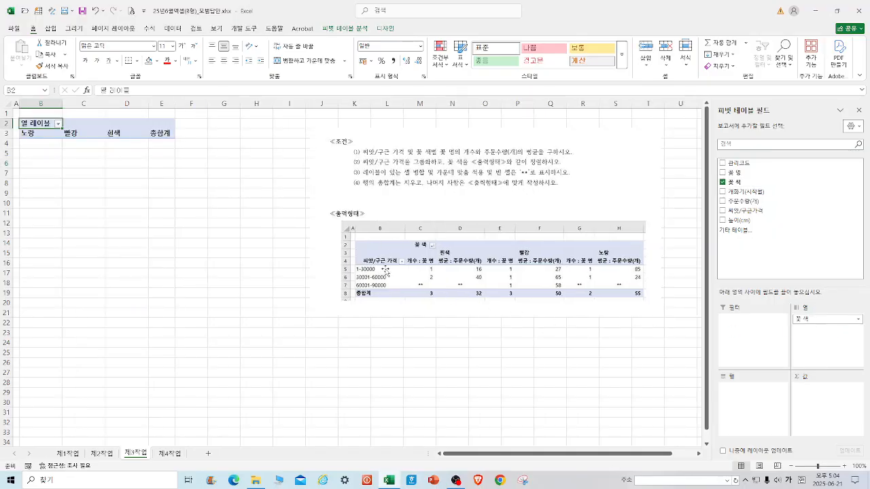
{"action": "left_click_drag", "start_coordinate": [761, 212], "coordinate": [760, 389]}
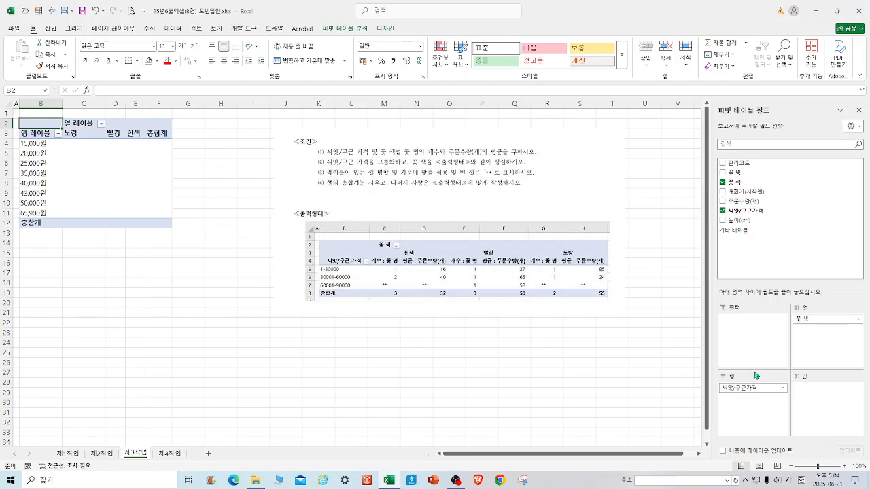
{"action": "left_click", "coordinate": [746, 387]}
{"action": "left_click_drag", "start_coordinate": [755, 388], "coordinate": [571, 370]}
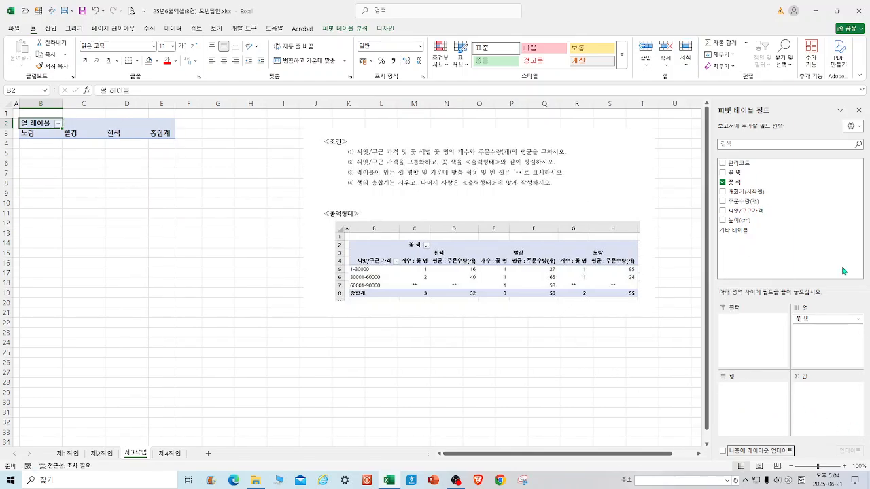
{"action": "left_click_drag", "start_coordinate": [755, 214], "coordinate": [761, 400]}
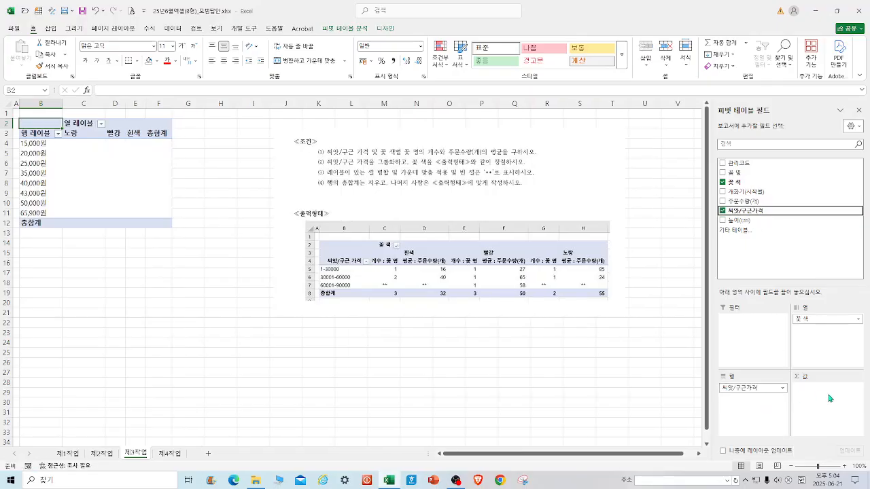
Add 꽃 명 and 주문수량(개) to the pivot table's values.
{"action": "left_click", "coordinate": [398, 270]}
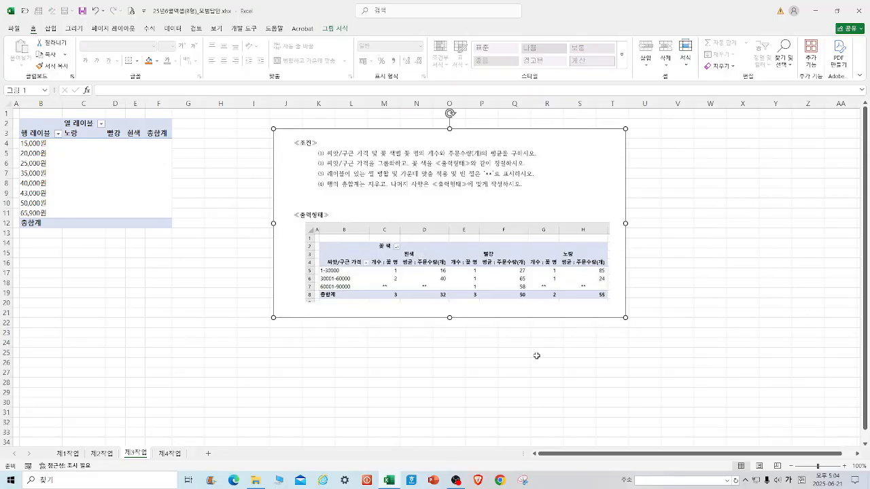
{"action": "left_click", "coordinate": [71, 192]}
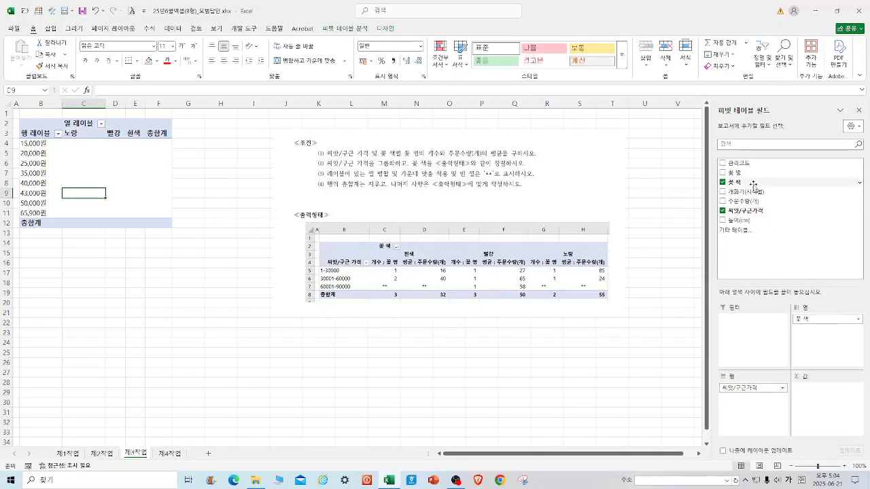
{"action": "left_click_drag", "start_coordinate": [738, 173], "coordinate": [830, 389]}
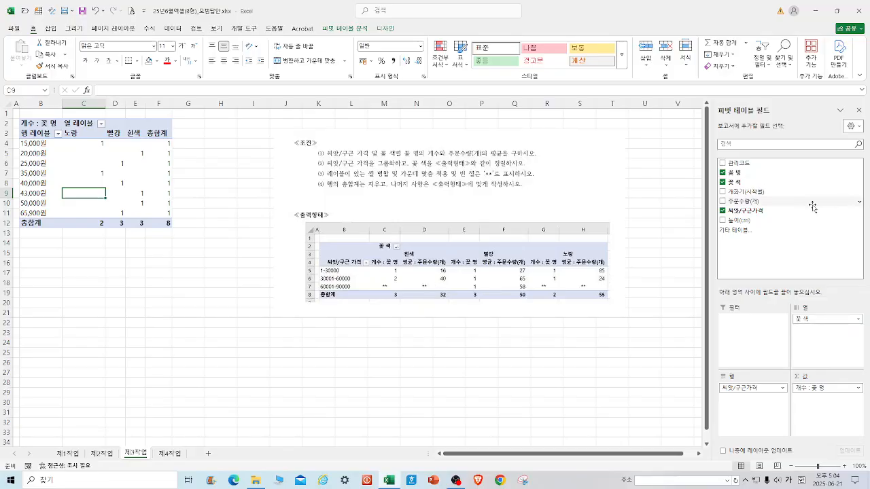
{"action": "left_click_drag", "start_coordinate": [758, 201], "coordinate": [841, 409]}
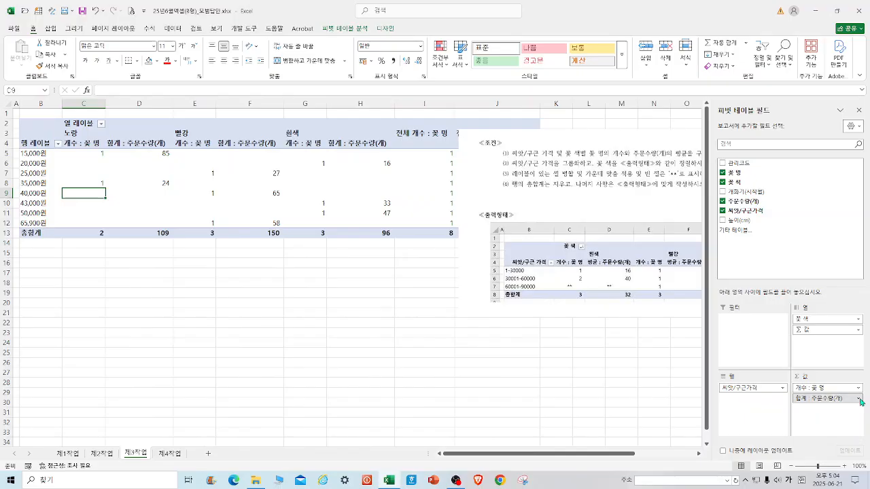
Change the 주문수량(개) value field to summarize by 평균 (average).
{"action": "left_click", "coordinate": [858, 399]}
{"action": "left_click", "coordinate": [842, 389]}
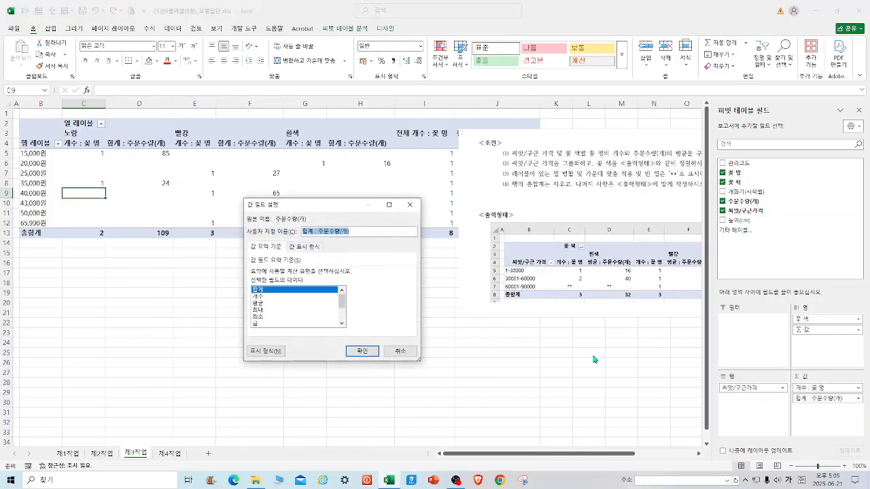
{"action": "left_click", "coordinate": [262, 303]}
{"action": "left_click", "coordinate": [360, 350]}
Move the instruction picture below the pivot table.
{"action": "left_click_drag", "start_coordinate": [536, 294], "coordinate": [398, 401]}
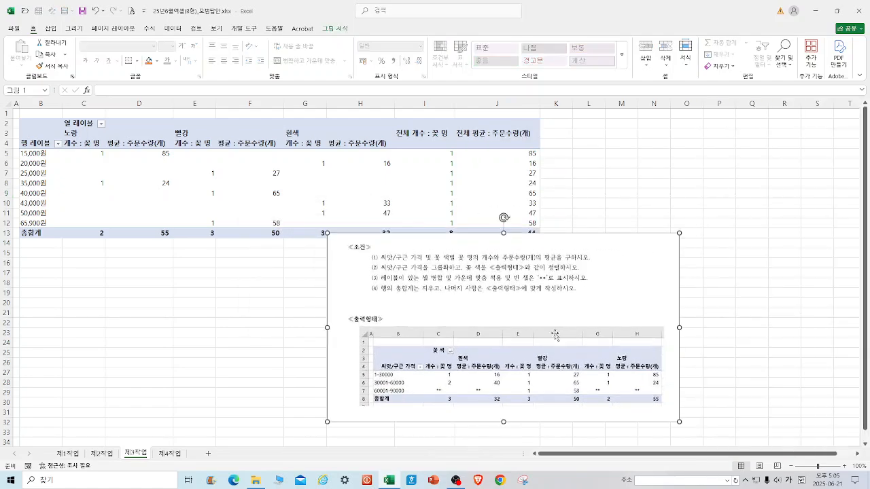
{"action": "left_click_drag", "start_coordinate": [410, 311], "coordinate": [401, 319]}
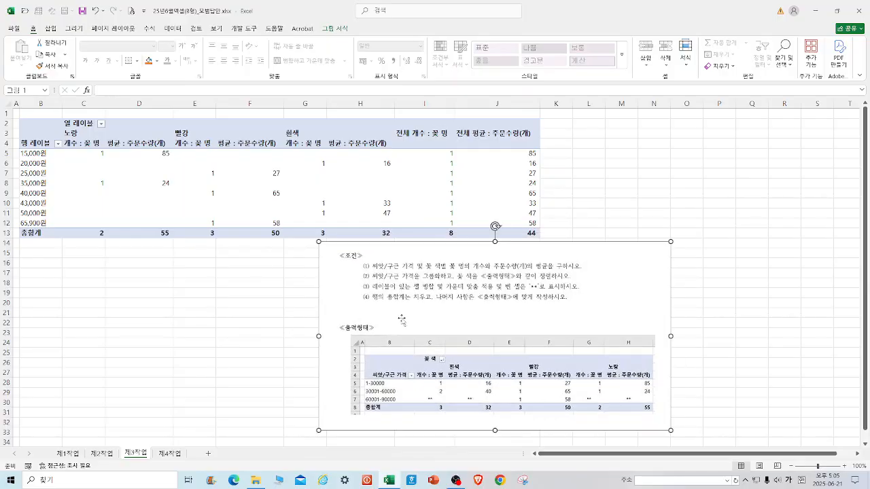
Group the 씨앗/구근가격 row labels starting at 1 with an end of 30000, and ungroup them again.
{"action": "right_click", "coordinate": [29, 154]}
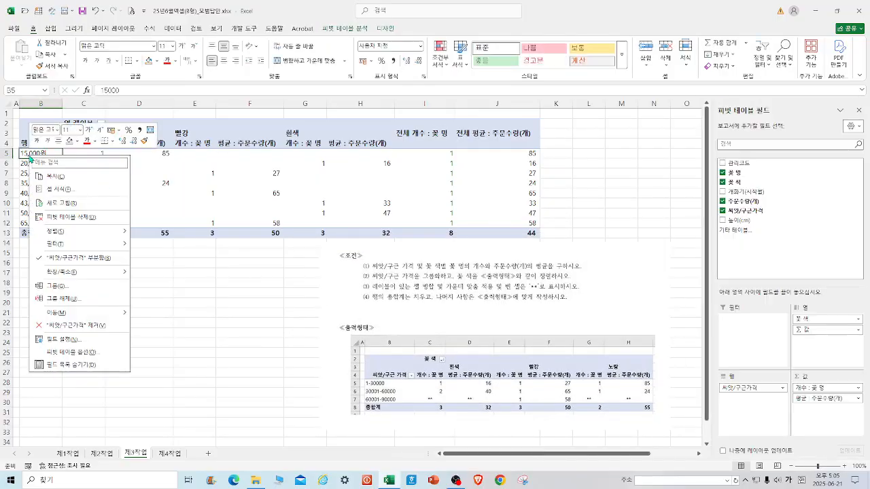
{"action": "left_click", "coordinate": [68, 286]}
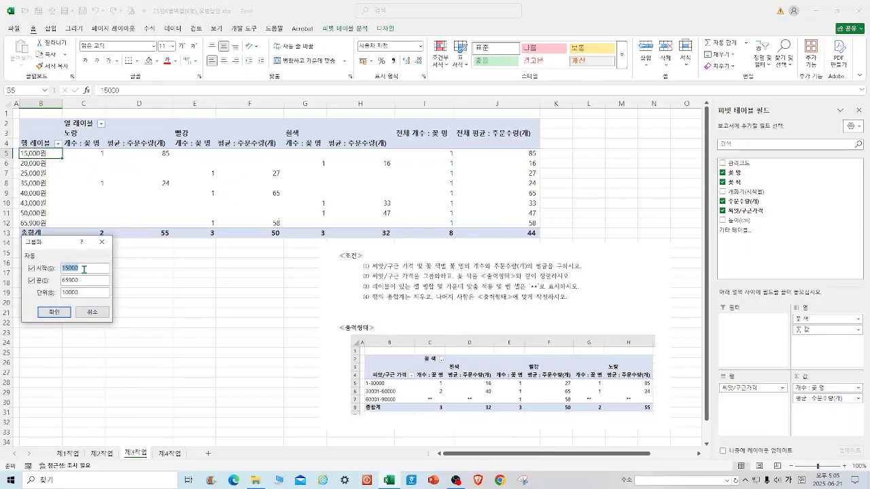
{"action": "type", "text": "1"}
{"action": "type", "text": "3"}
{"action": "double_click", "coordinate": [86, 279]}
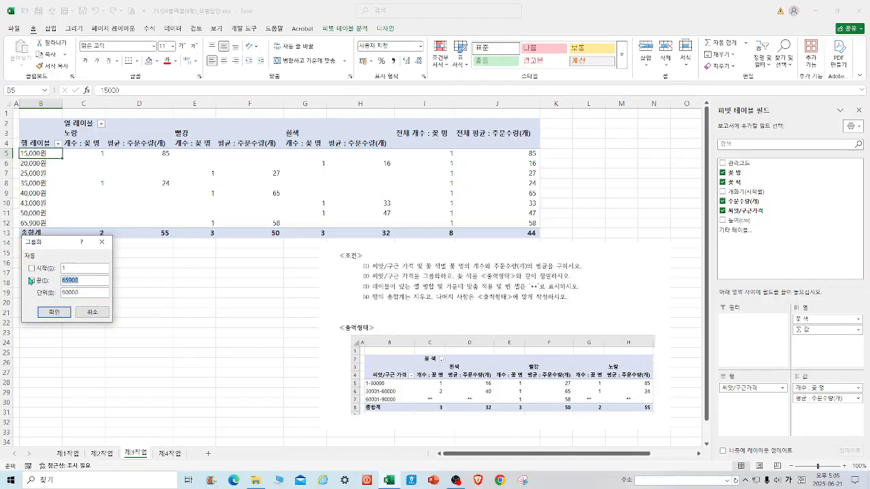
{"action": "type", "text": "30000"}
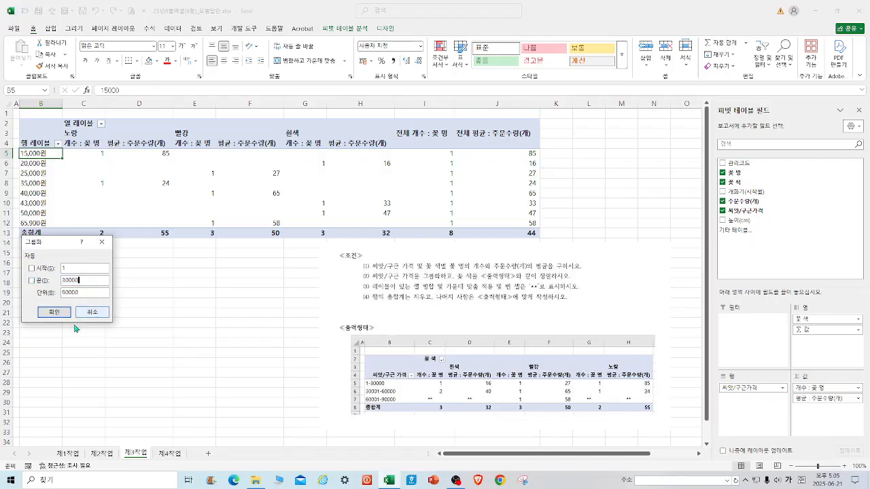
{"action": "left_click", "coordinate": [54, 314]}
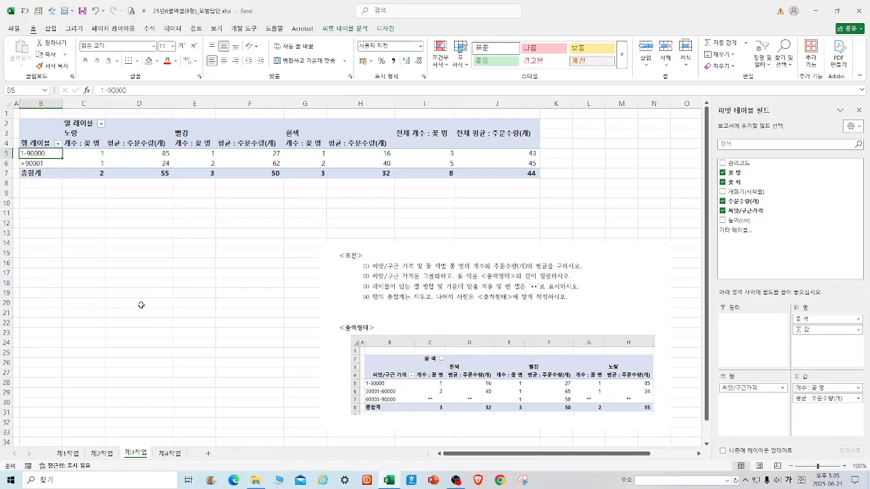
{"action": "right_click", "coordinate": [48, 154]}
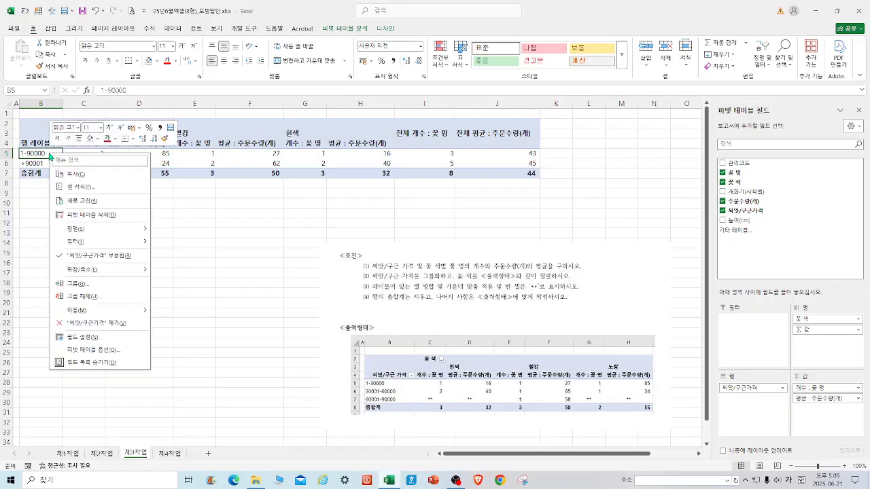
{"action": "left_click", "coordinate": [80, 300]}
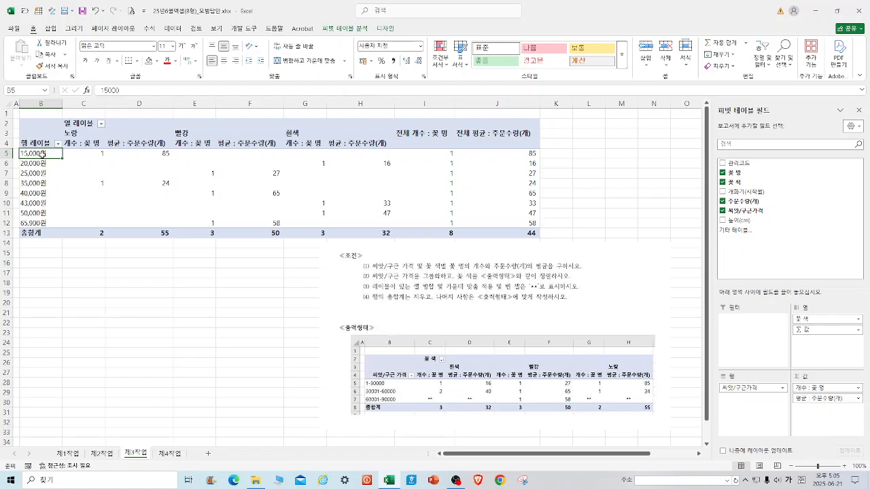
Group the 씨앗/구근가격 row labels from 1 to 90000 in intervals of 30000.
{"action": "right_click", "coordinate": [42, 155]}
{"action": "left_click", "coordinate": [80, 285]}
{"action": "type", "text": "1"}
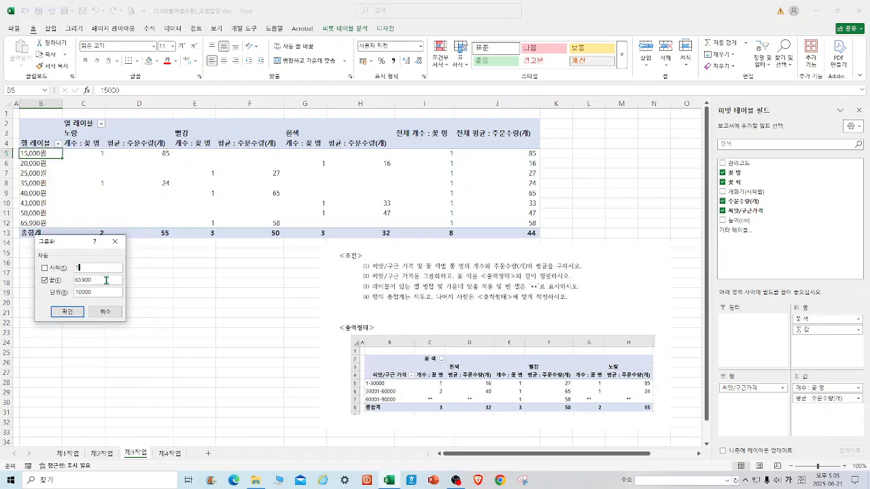
{"action": "key", "text": "Tab"}
{"action": "type", "text": "90"}
{"action": "left_click_drag", "start_coordinate": [79, 293], "coordinate": [49, 295]}
{"action": "left_click", "coordinate": [67, 311]}
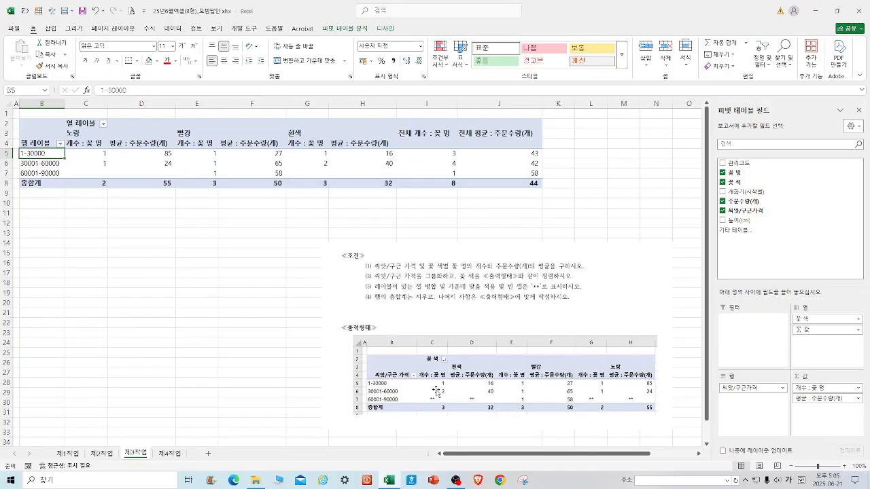
Move the instruction picture up closer to the pivot table.
{"action": "left_click_drag", "start_coordinate": [437, 391], "coordinate": [429, 365]}
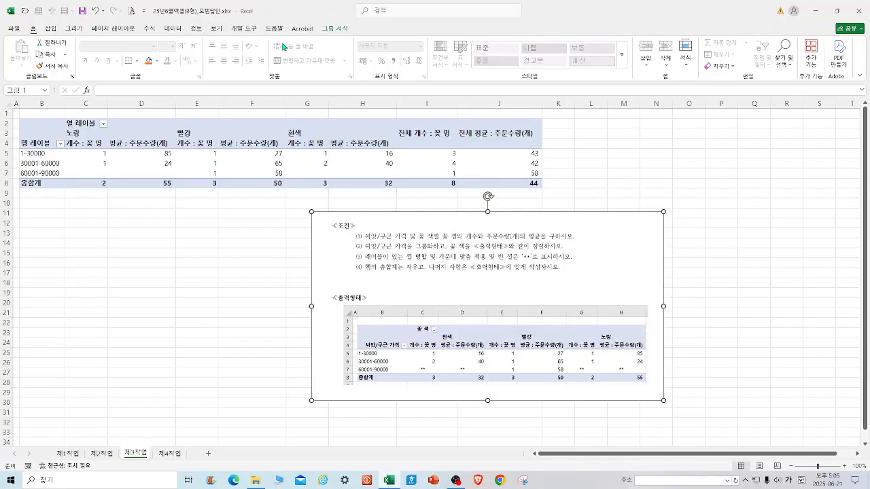
In PivotTable Options, merge and center labeled cells, show empty cells as **, and turn off row grand totals.
{"action": "left_click", "coordinate": [197, 152]}
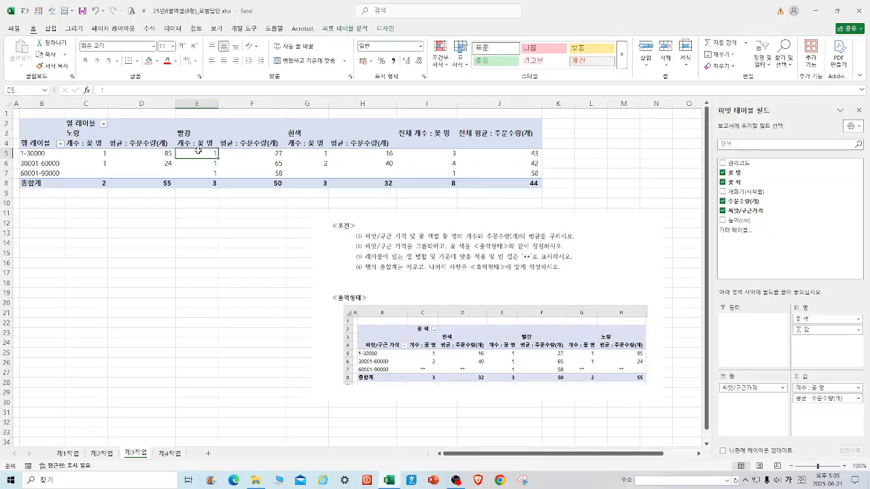
{"action": "left_click", "coordinate": [357, 31]}
{"action": "left_click", "coordinate": [20, 66]}
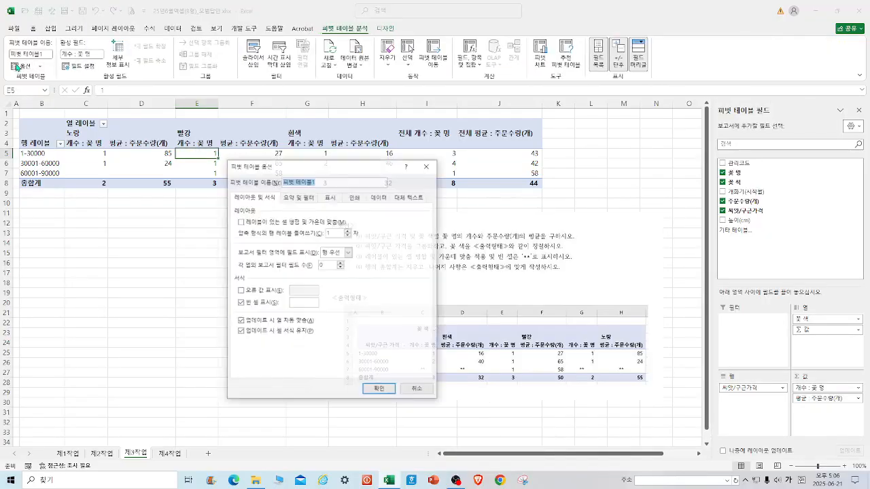
{"action": "left_click", "coordinate": [240, 222]}
{"action": "left_click", "coordinate": [297, 303]}
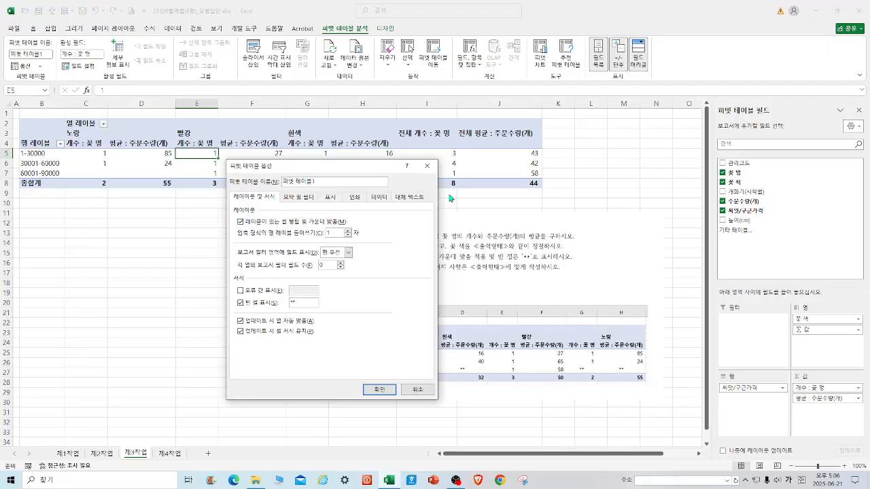
{"action": "left_click", "coordinate": [299, 198]}
{"action": "left_click_drag", "start_coordinate": [382, 167], "coordinate": [272, 186]}
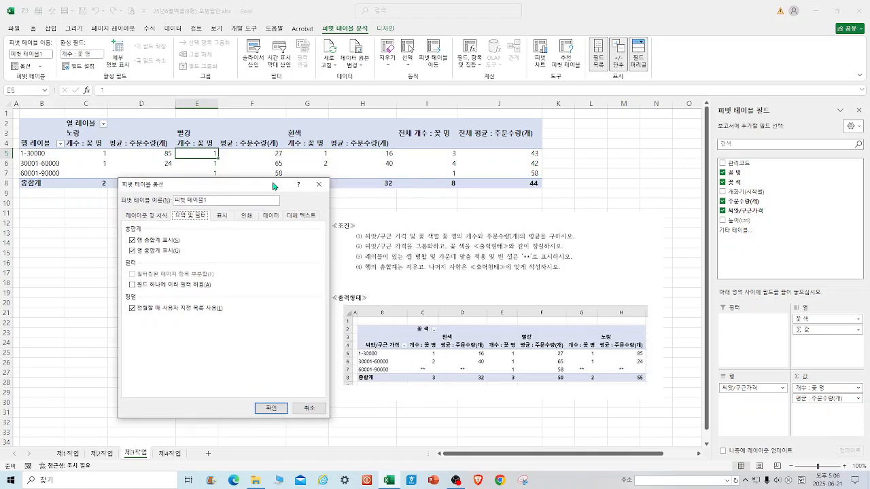
{"action": "left_click", "coordinate": [133, 242]}
{"action": "left_click", "coordinate": [263, 410]}
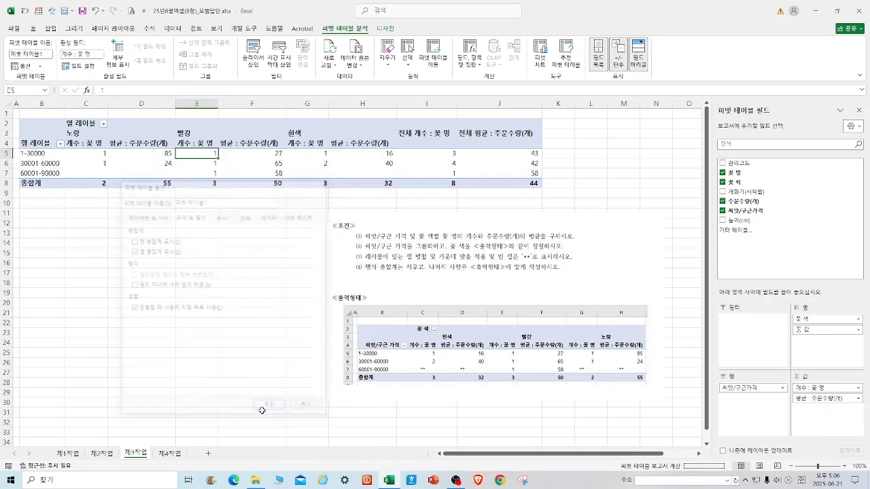
Move the instruction picture left so it sits below the narrowed pivot table.
{"action": "left_click_drag", "start_coordinate": [435, 318], "coordinate": [337, 309]}
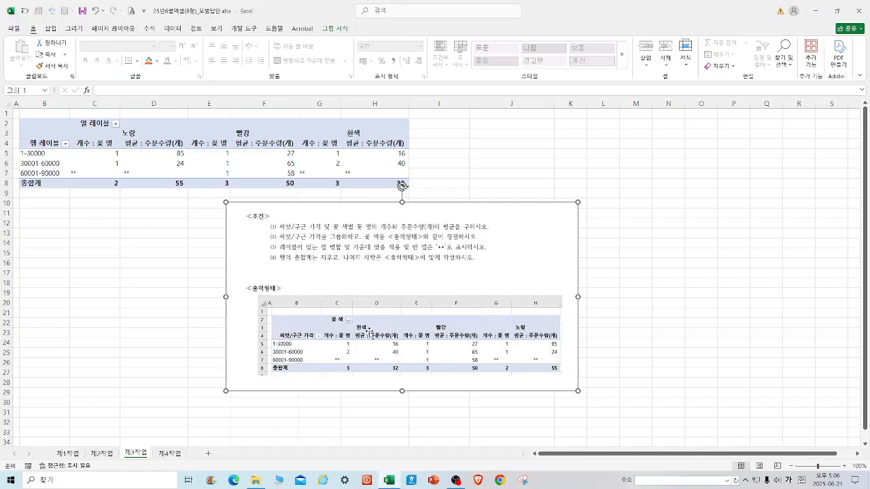
Sort the pivot table's flower-color column labels in descending order.
{"action": "right_click", "coordinate": [145, 131]}
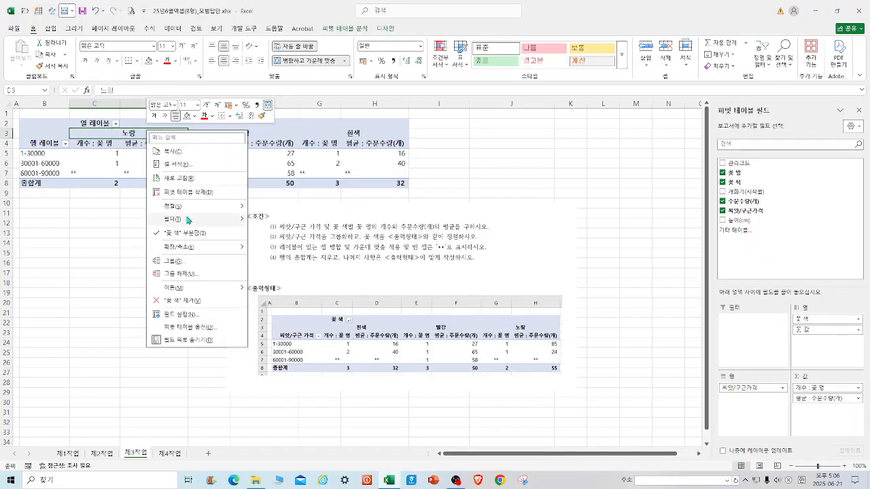
{"action": "mouse_move", "coordinate": [186, 210]}
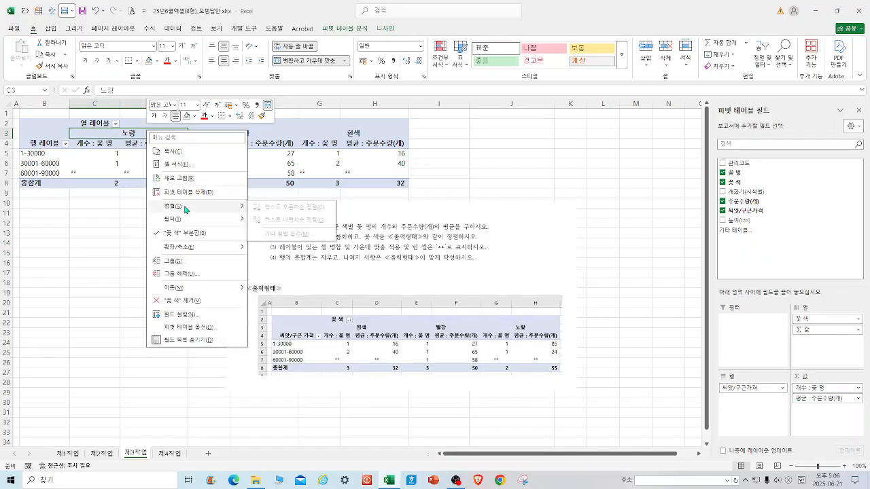
{"action": "left_click", "coordinate": [174, 29]}
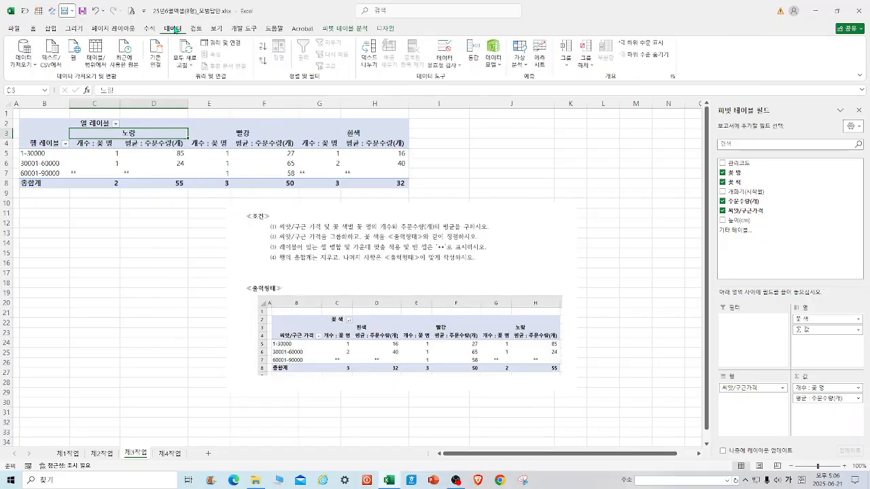
{"action": "left_click", "coordinate": [263, 61]}
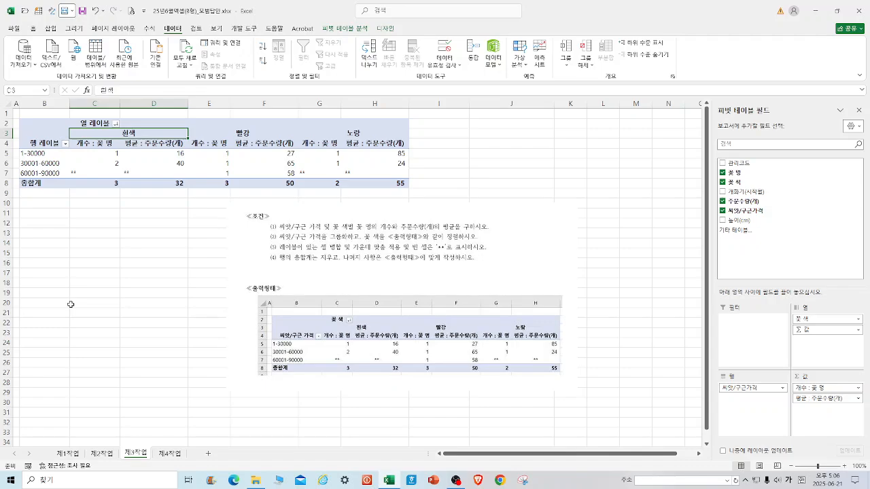
Rename the pivot table's column label heading to 꽃색.
{"action": "left_click", "coordinate": [99, 122]}
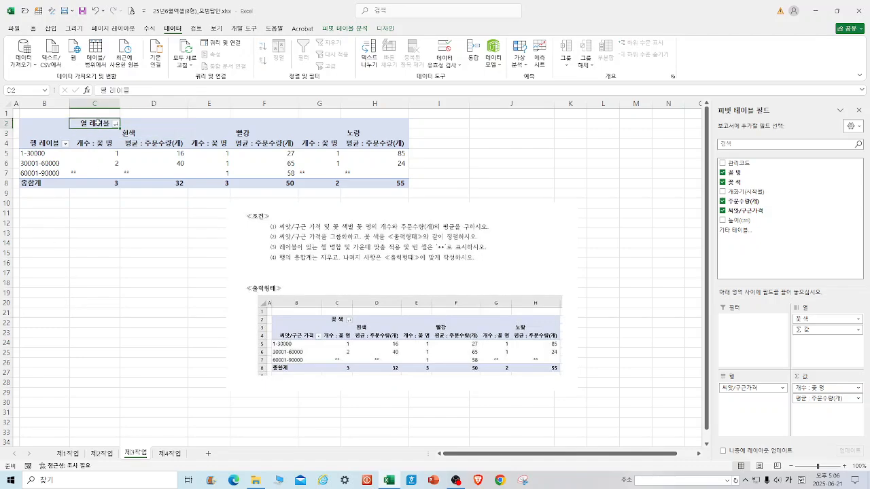
{"action": "type", "text": "ㄲ"}
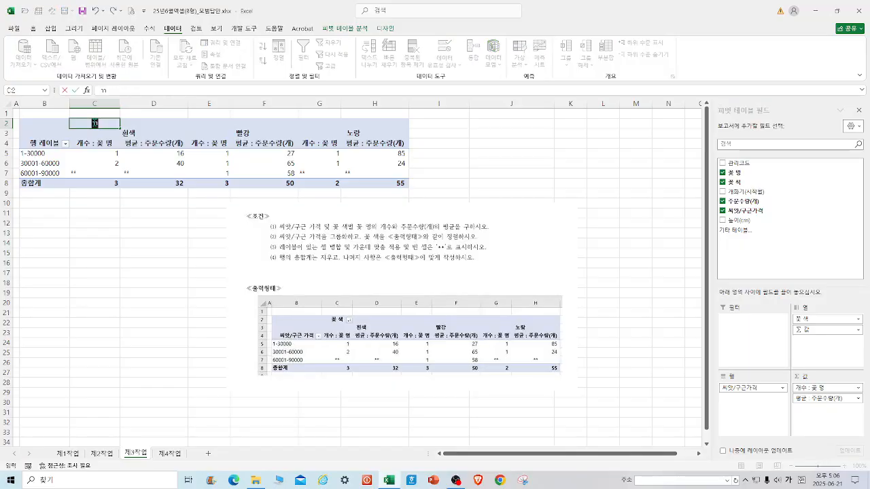
{"action": "type", "text": "꽃색"}
Rename the pivot table's row label heading to 씨앗/구근 가격.
{"action": "left_click", "coordinate": [37, 144]}
{"action": "type", "text": "씨앗"}
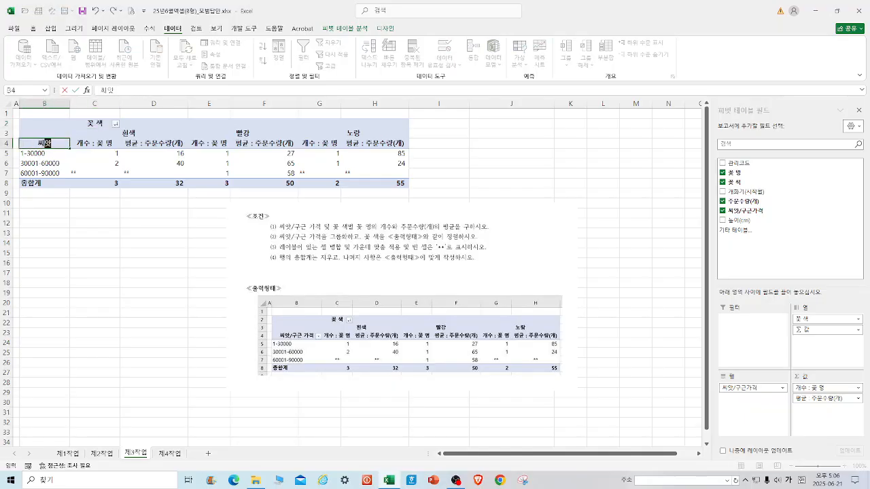
{"action": "type", "text": "/구근 가격"}
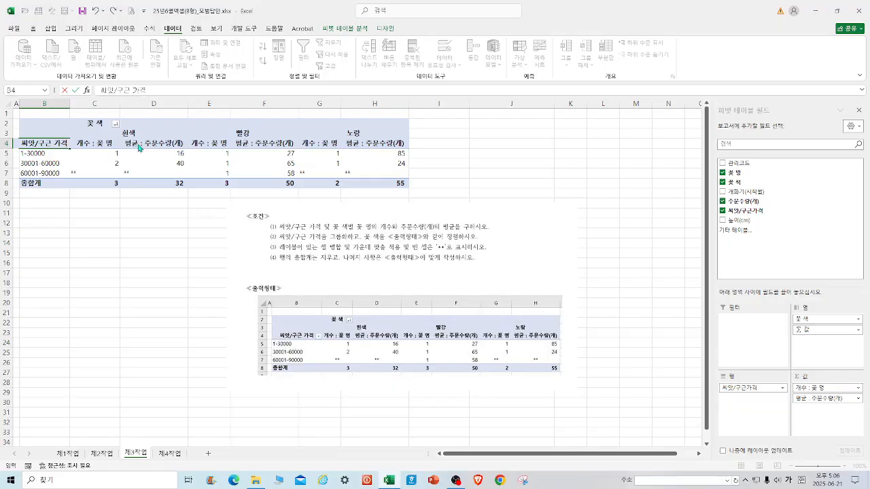
{"action": "scroll", "coordinate": [148, 151], "scroll_direction": "down", "scroll_amount": 1}
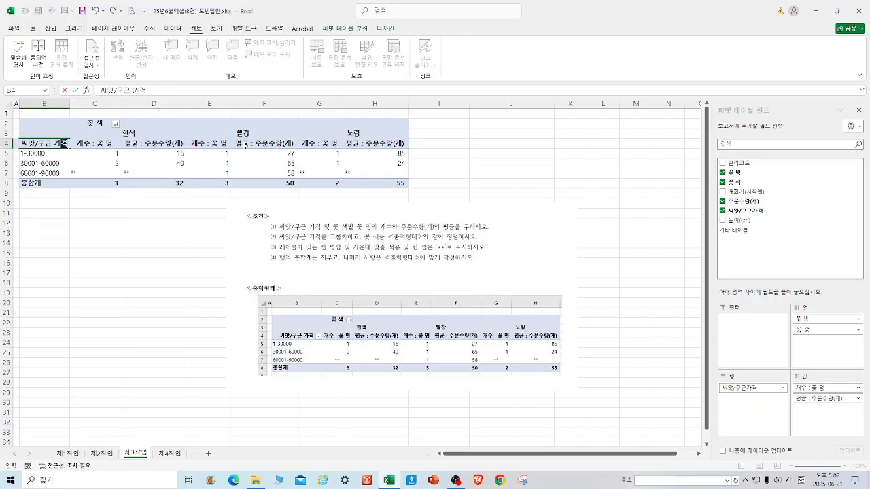
{"action": "left_click", "coordinate": [523, 193]}
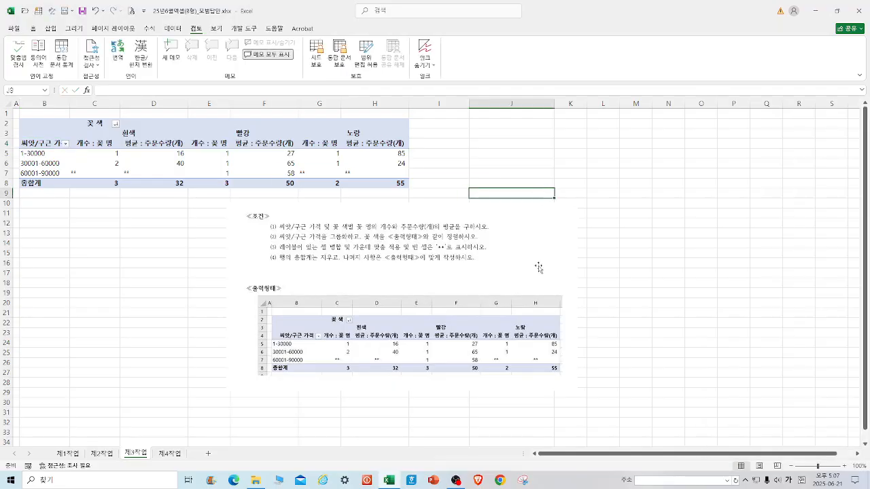
{"action": "left_click", "coordinate": [451, 357]}
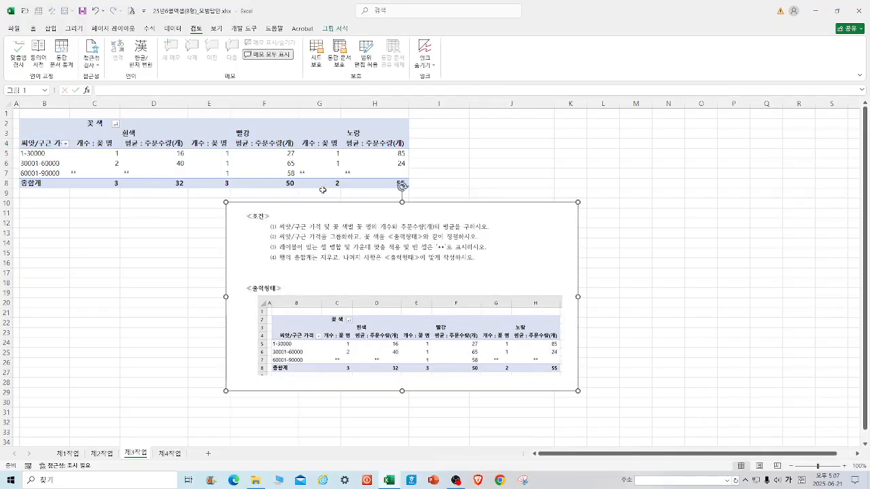
{"action": "left_click", "coordinate": [514, 144]}
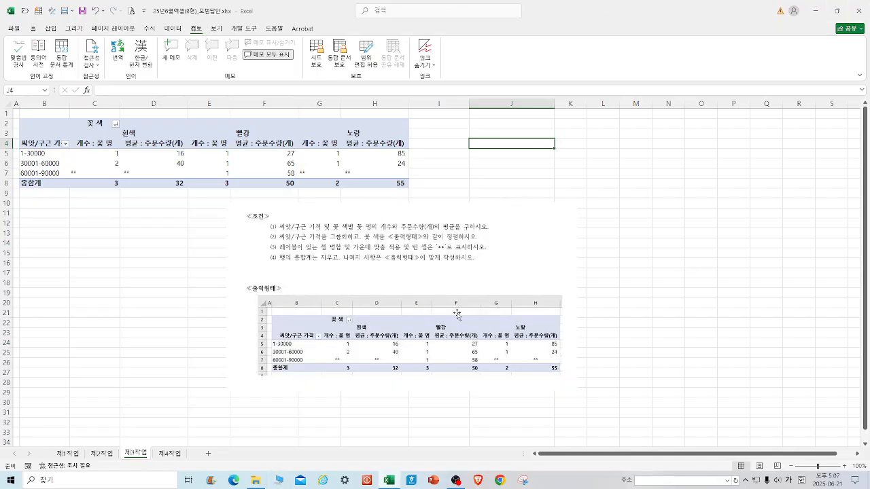
On 제1작업, select the 꽃명, 주문수량(개) and 씨앗/구근 가격 columns for rows 4 to 12 and insert a clustered column chart.
{"action": "left_click", "coordinate": [165, 453]}
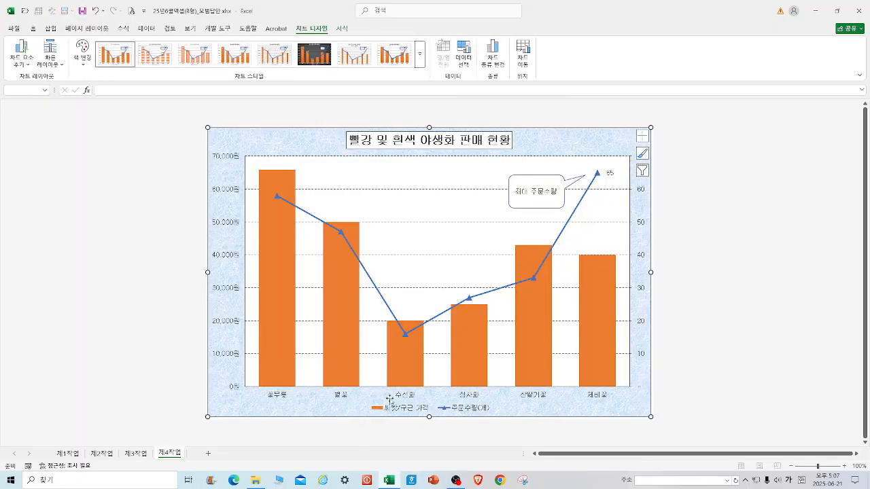
{"action": "left_click", "coordinate": [75, 454]}
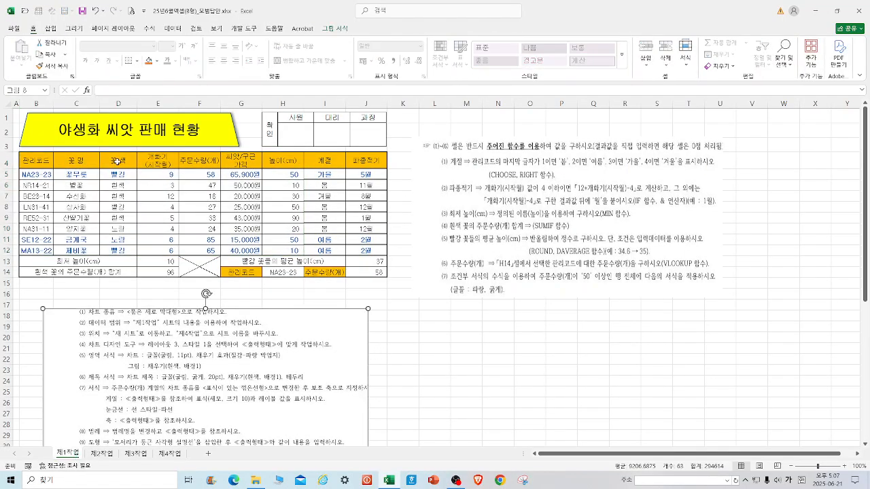
{"action": "left_click_drag", "start_coordinate": [88, 159], "coordinate": [88, 251]}
{"action": "left_click_drag", "start_coordinate": [204, 158], "coordinate": [200, 249], "text": "ctrl"}
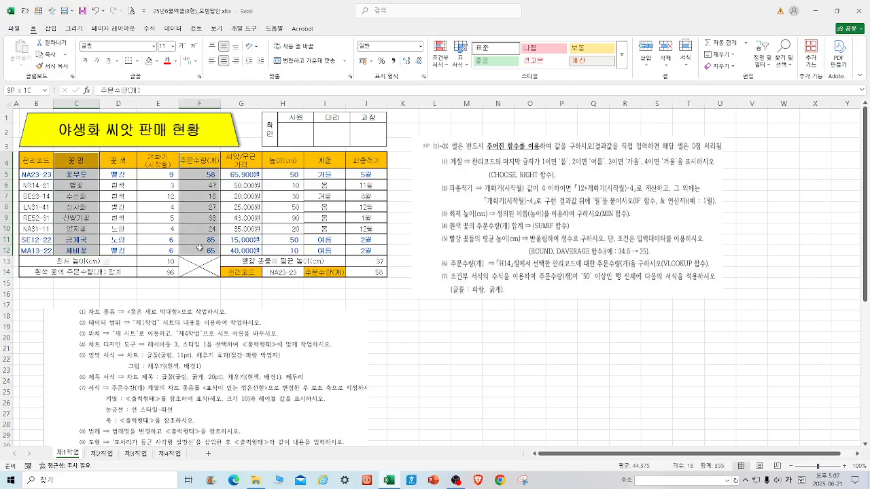
{"action": "left_click_drag", "start_coordinate": [248, 158], "coordinate": [246, 248], "text": "ctrl"}
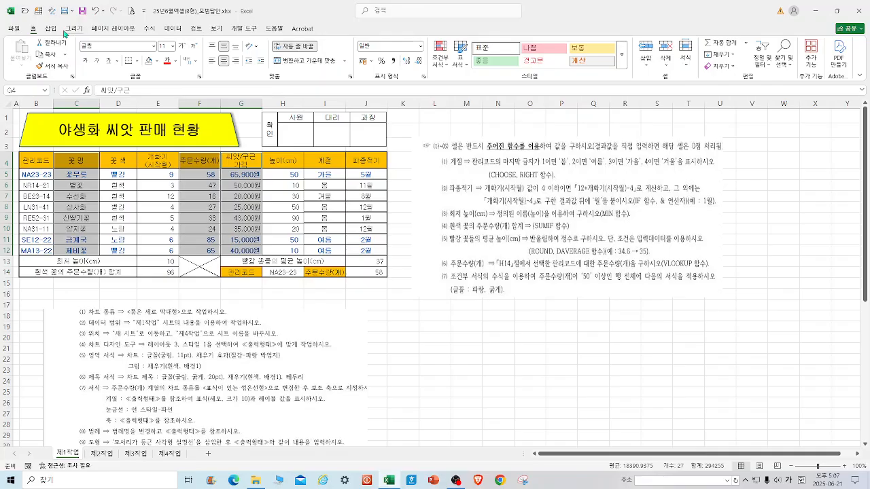
{"action": "left_click", "coordinate": [51, 28]}
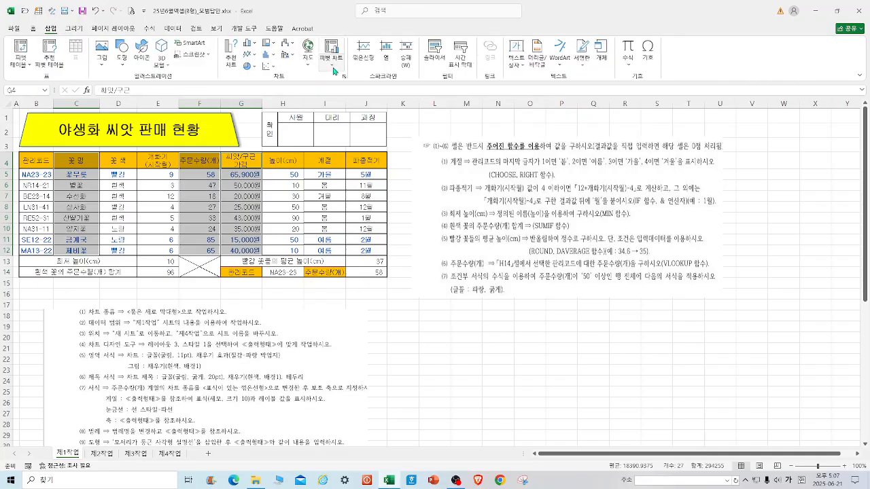
{"action": "left_click", "coordinate": [249, 43]}
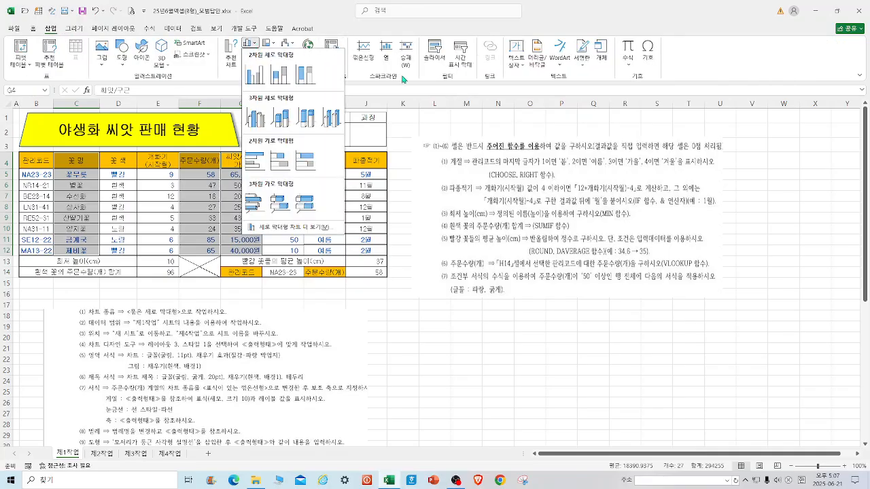
{"action": "left_click", "coordinate": [255, 77]}
Move the chart to a new sheet named 제4작업 and place that sheet's tab after 제4작업.
{"action": "left_click", "coordinate": [524, 49]}
{"action": "left_click", "coordinate": [178, 289]}
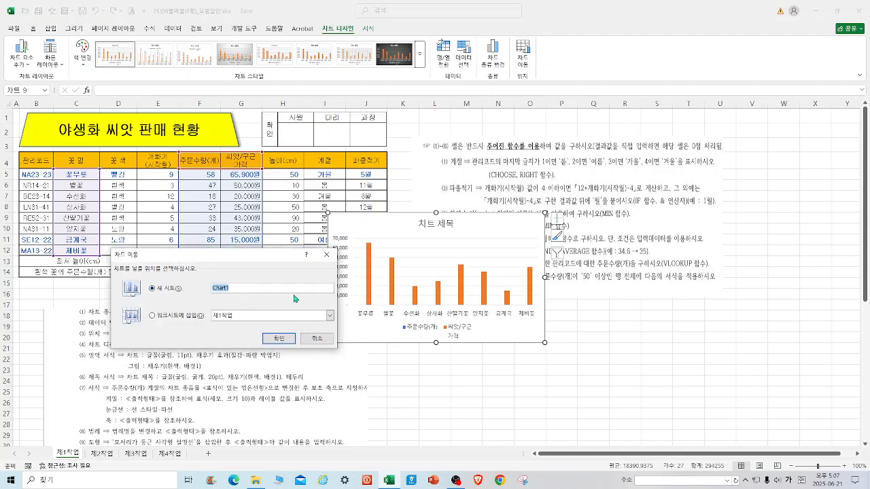
{"action": "type", "text": "제4작업2"}
{"action": "left_click", "coordinate": [279, 339]}
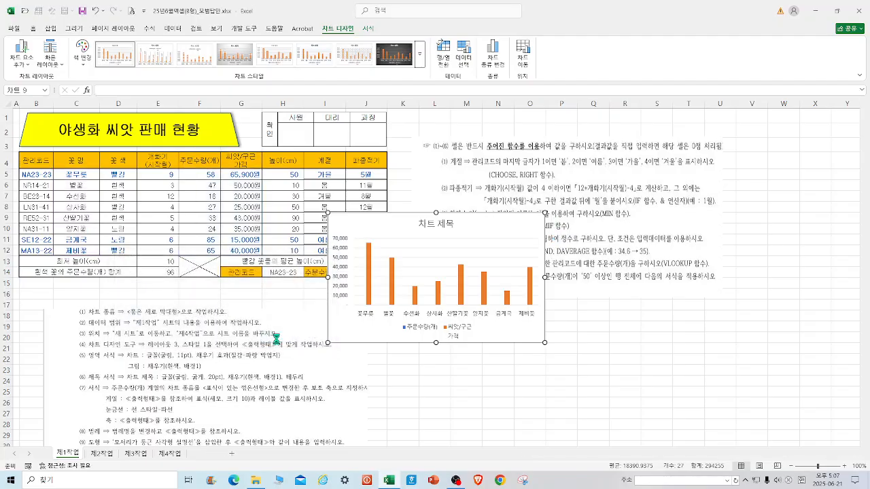
{"action": "left_click_drag", "start_coordinate": [76, 453], "coordinate": [237, 452]}
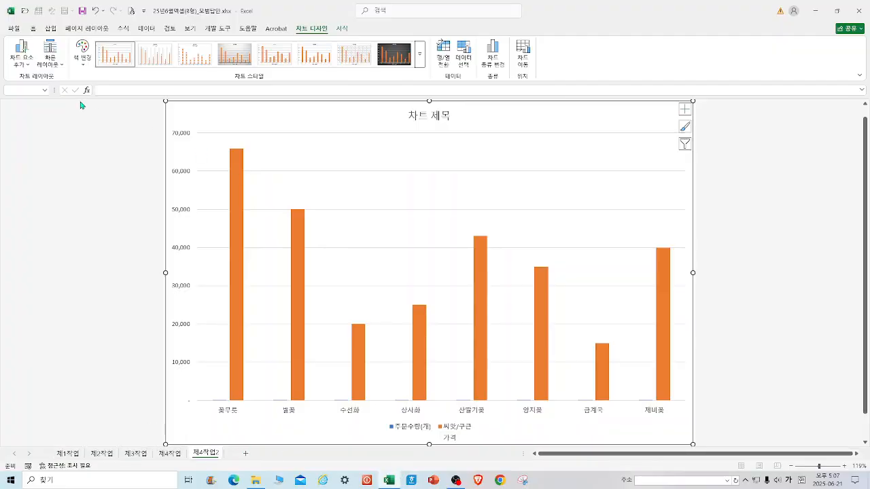
Apply Quick Layout 3 to the chart and set the chart font to 굴림, 11 pt.
{"action": "left_click", "coordinate": [52, 67]}
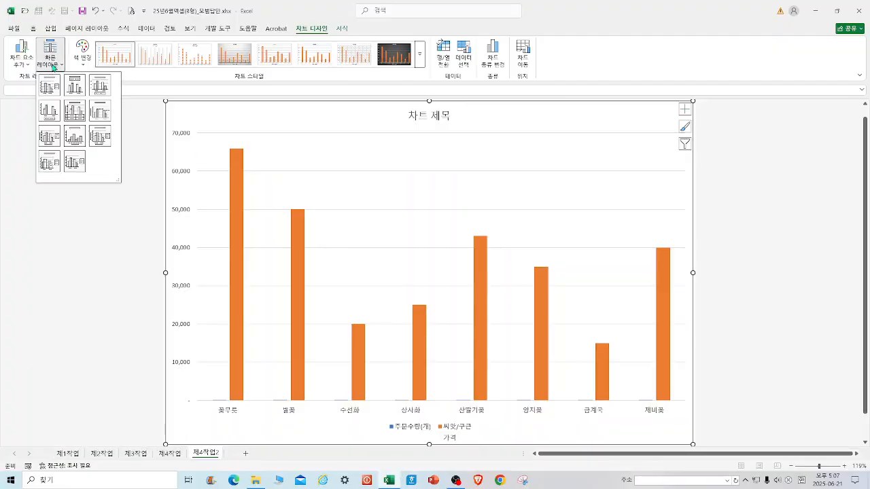
{"action": "left_click", "coordinate": [100, 87]}
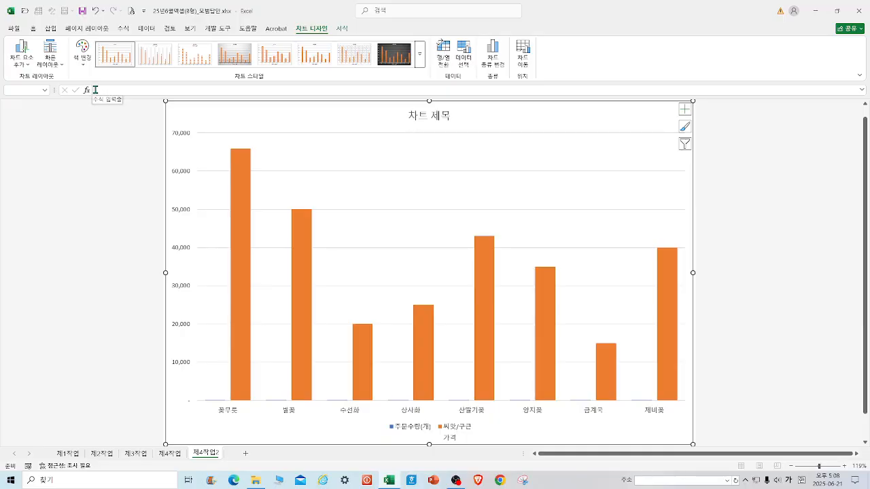
{"action": "left_click", "coordinate": [33, 29]}
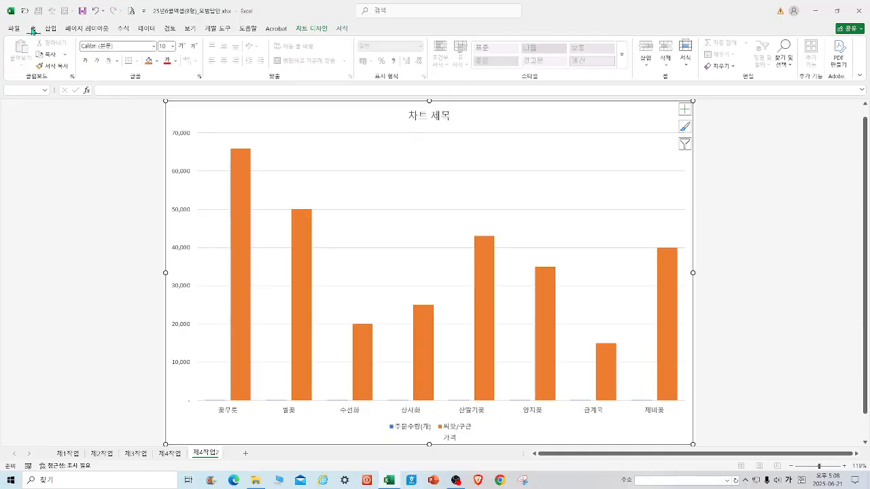
{"action": "left_click", "coordinate": [117, 47]}
{"action": "type", "text": "ㄱㅜㄹㄹ"}
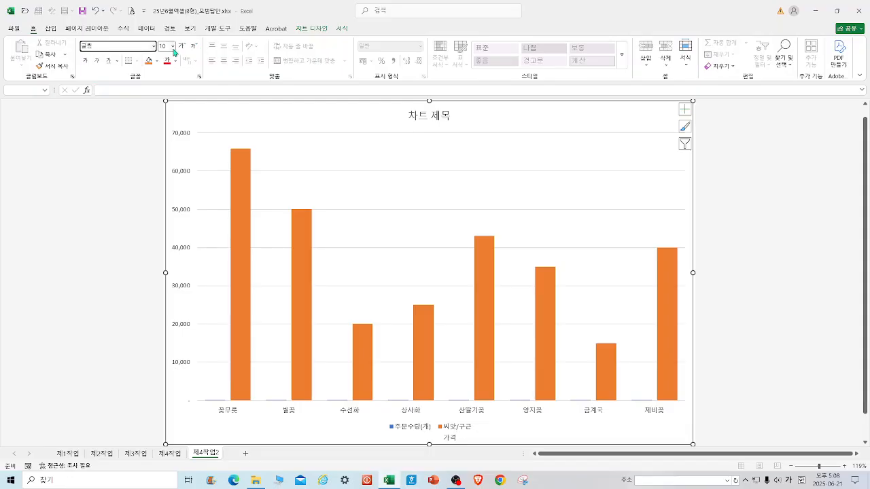
{"action": "type", "text": "ㅣㅁ"}
{"action": "key", "text": "Return"}
{"action": "left_click", "coordinate": [173, 46]}
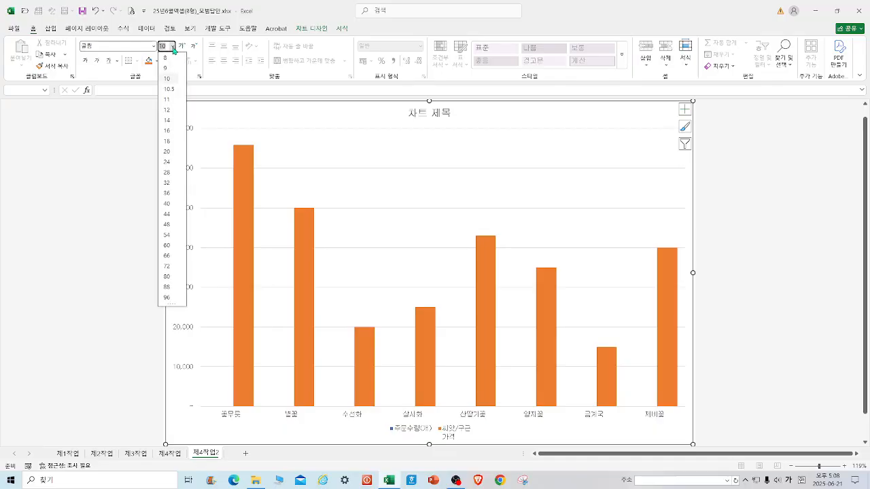
{"action": "left_click", "coordinate": [172, 100]}
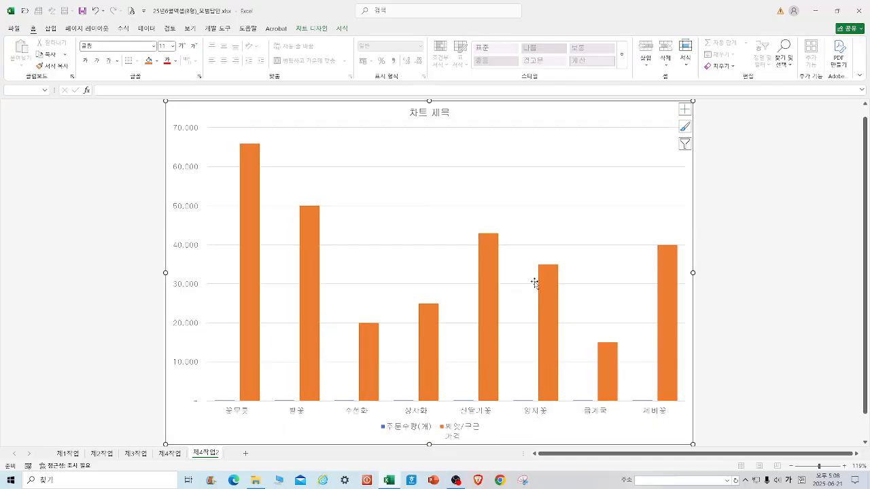
Fill the chart area with the blue tissue-paper (파랑 박엽지) texture.
{"action": "right_click", "coordinate": [647, 433]}
{"action": "left_click", "coordinate": [670, 416]}
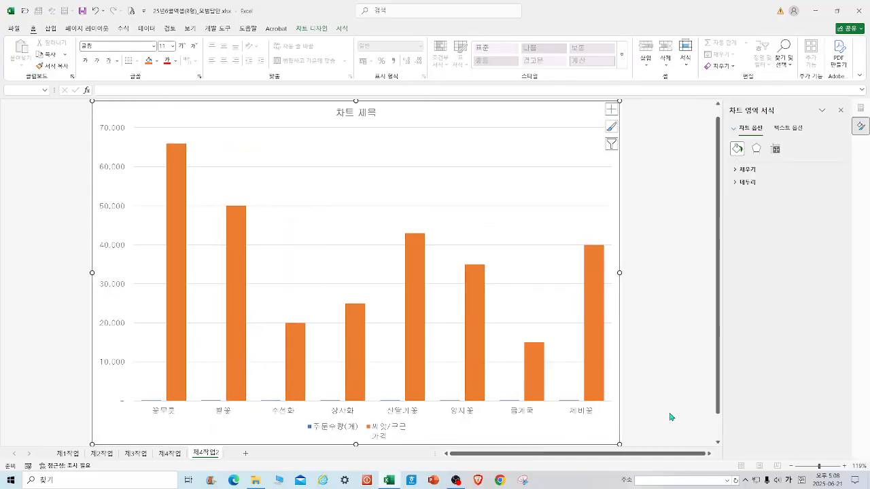
{"action": "left_click", "coordinate": [749, 169]}
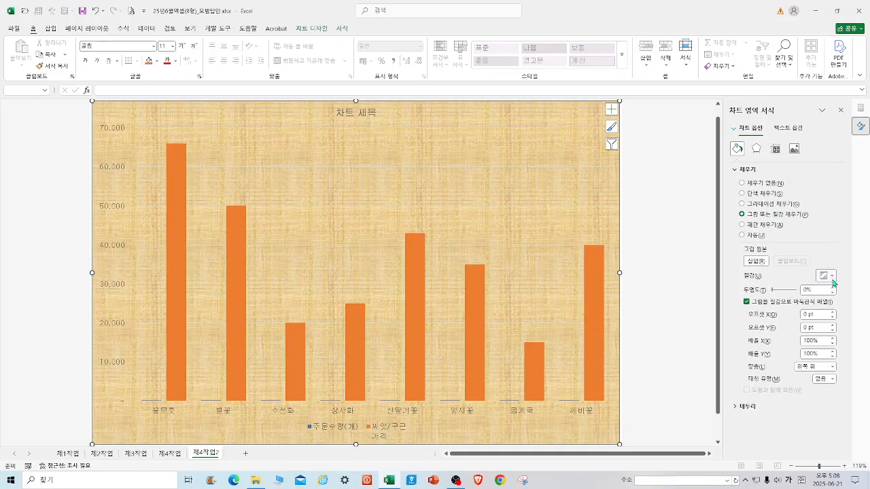
{"action": "left_click", "coordinate": [832, 277]}
{"action": "left_click", "coordinate": [724, 216]}
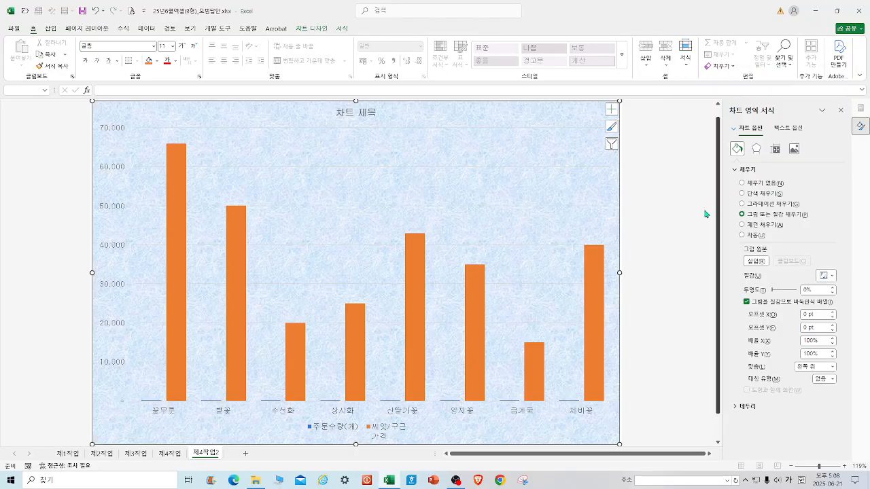
Fill the chart's plot area with white.
{"action": "right_click", "coordinate": [465, 180]}
{"action": "left_click", "coordinate": [485, 158]}
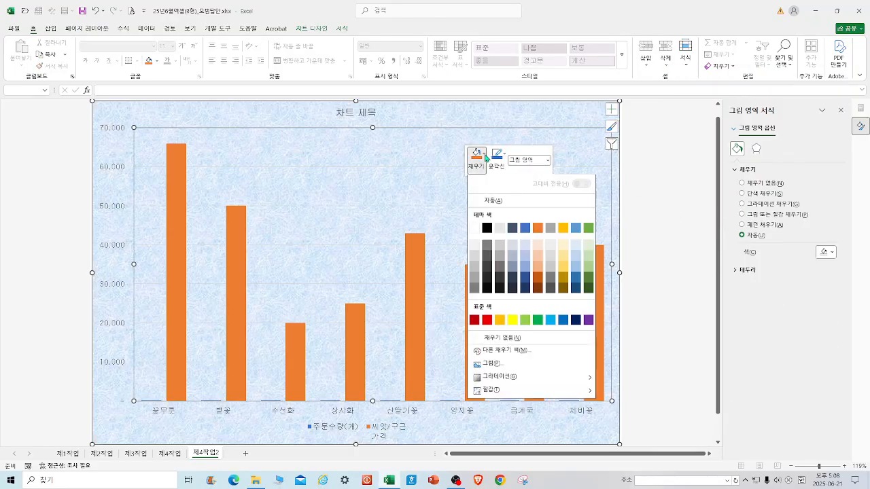
{"action": "left_click", "coordinate": [477, 229]}
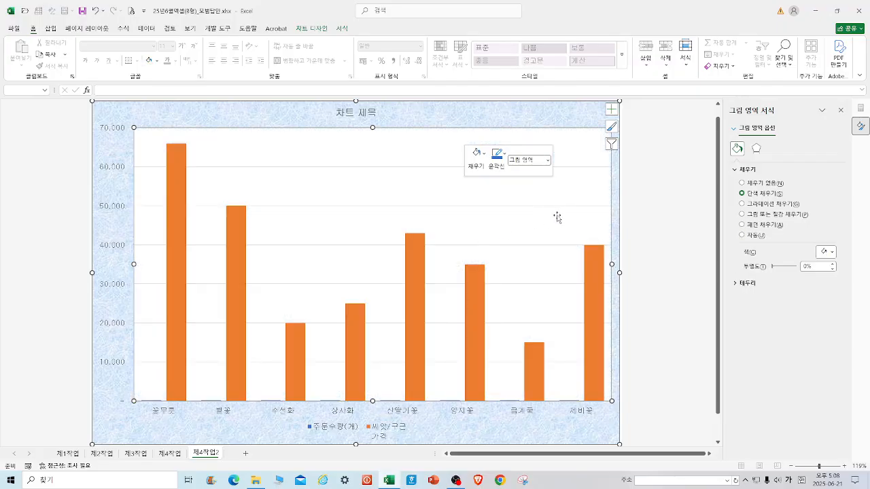
Set the chart's major gridlines to a dashed line style.
{"action": "right_click", "coordinate": [551, 211]}
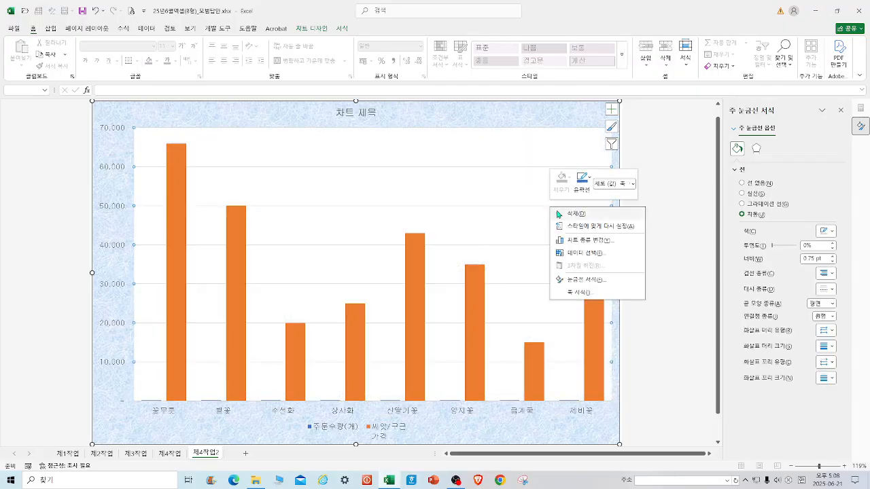
{"action": "left_click", "coordinate": [602, 280]}
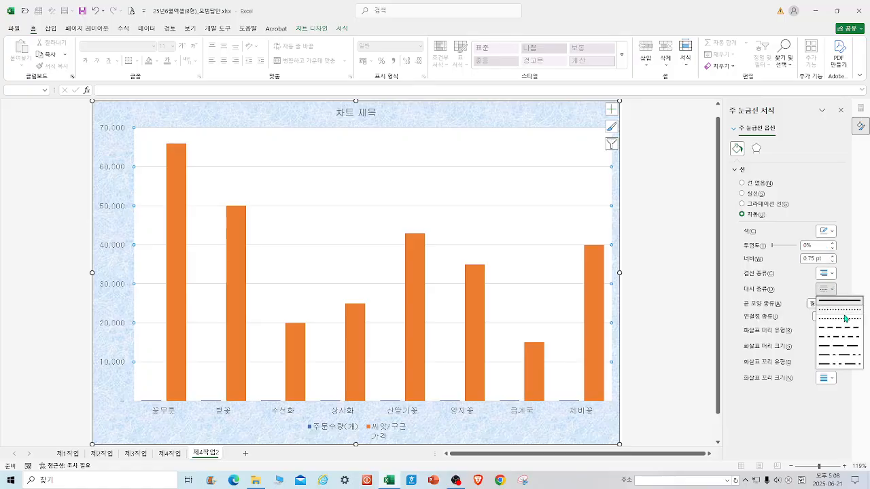
{"action": "left_click", "coordinate": [847, 330]}
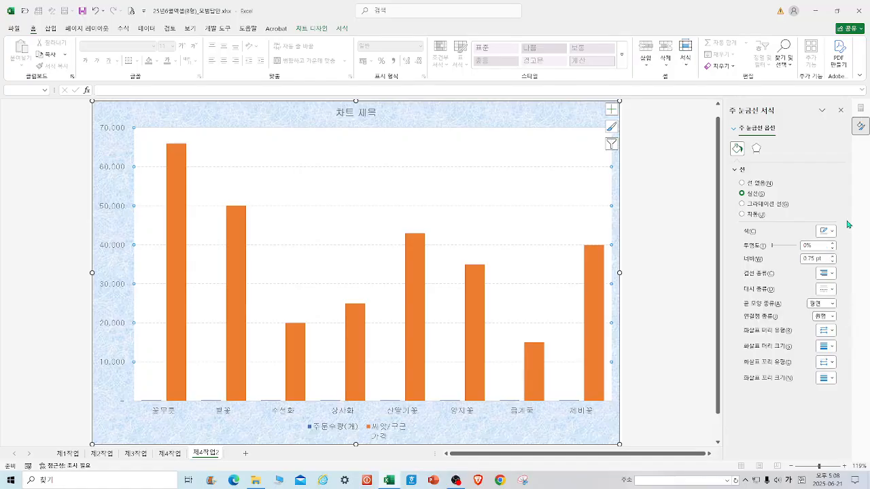
Set the major gridlines' line color to black.
{"action": "left_click", "coordinate": [825, 232]}
{"action": "left_click", "coordinate": [762, 278]}
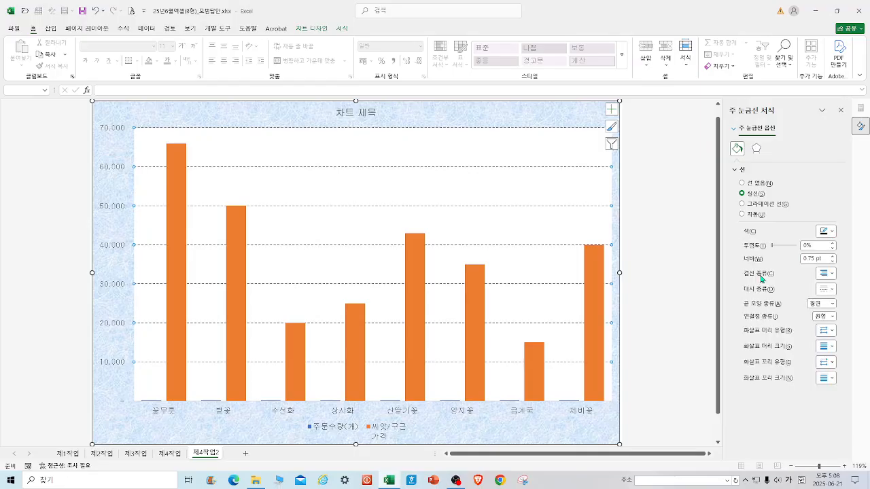
Replace the chart title text with "빨강 및 흰색 야생화 판매 현황".
{"action": "left_click", "coordinate": [354, 117]}
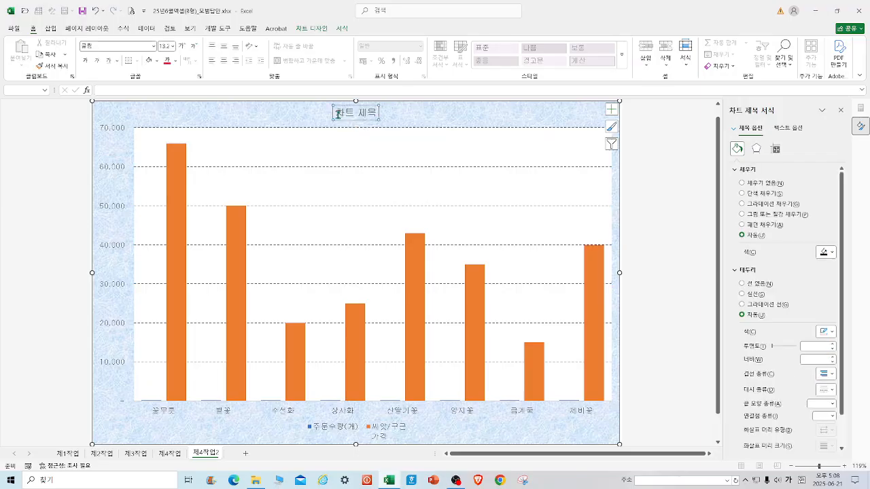
{"action": "left_click_drag", "start_coordinate": [335, 114], "coordinate": [392, 121]}
{"action": "type", "text": "빨"}
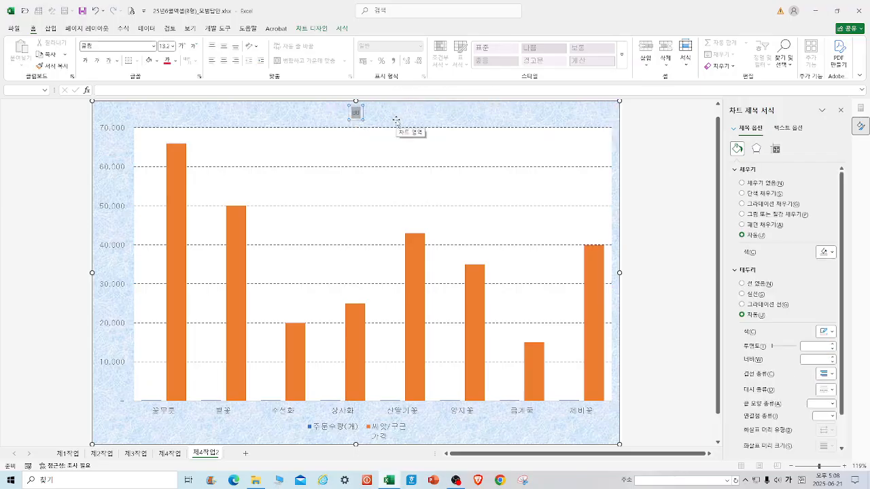
{"action": "type", "text": "가강 및 흰색"}
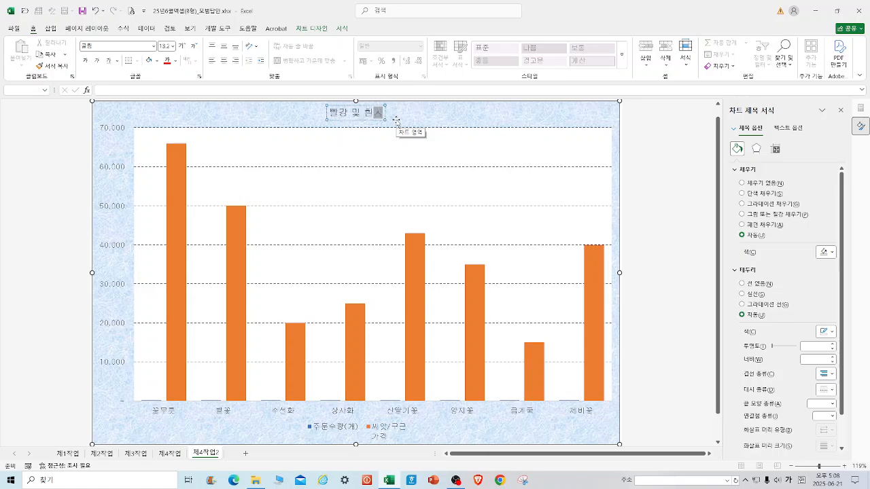
{"action": "type", "text": " 야생화 판매"}
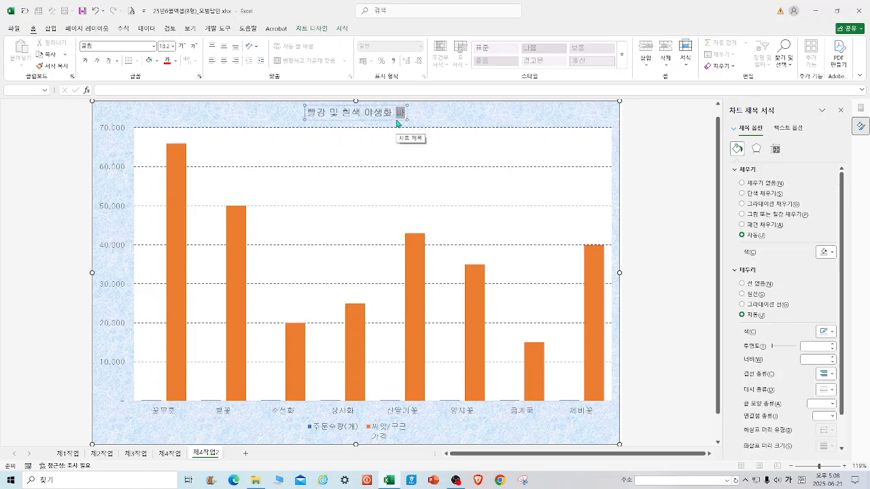
{"action": "type", "text": " 현황"}
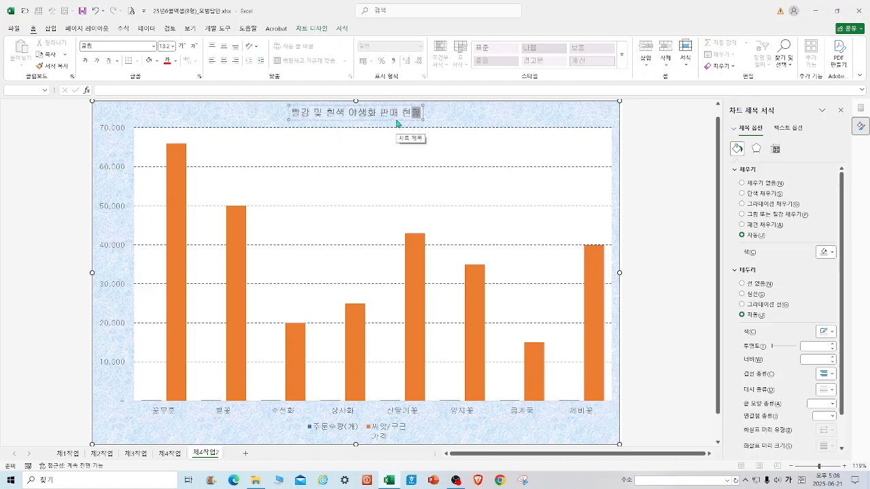
Format the chart title text as 20 pt and bold.
{"action": "left_click_drag", "start_coordinate": [291, 112], "coordinate": [423, 114]}
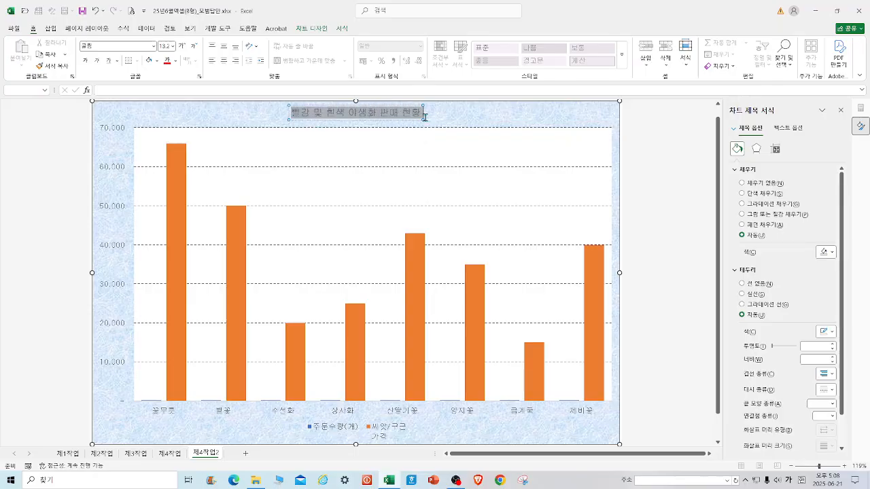
{"action": "left_click", "coordinate": [174, 46]}
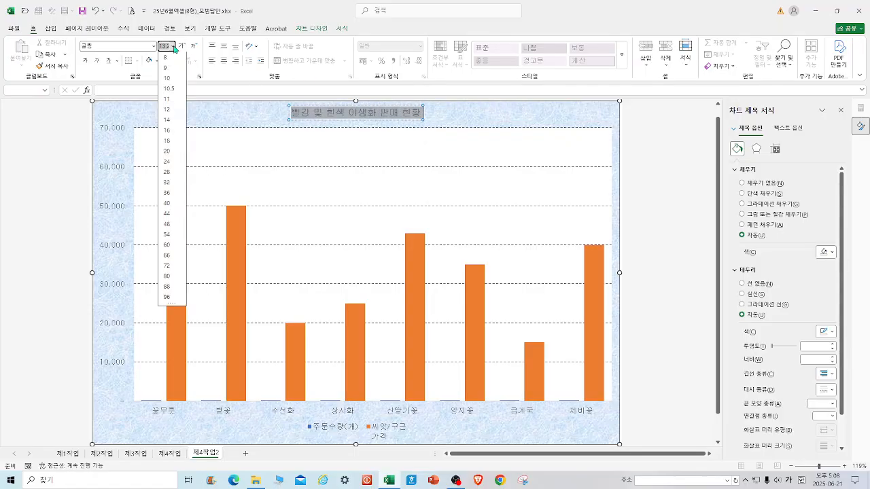
{"action": "left_click", "coordinate": [172, 152]}
{"action": "left_click", "coordinate": [86, 61]}
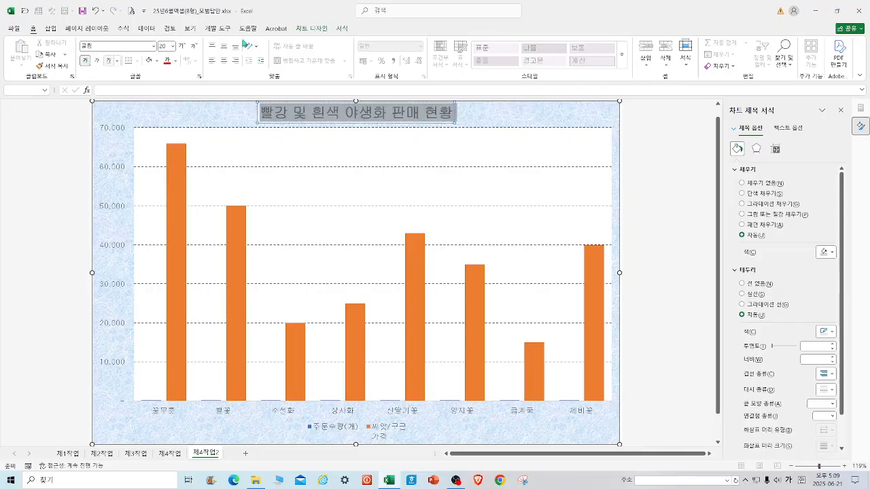
Give the chart title a white shape fill and a black outline.
{"action": "left_click", "coordinate": [342, 28]}
{"action": "left_click", "coordinate": [373, 43]}
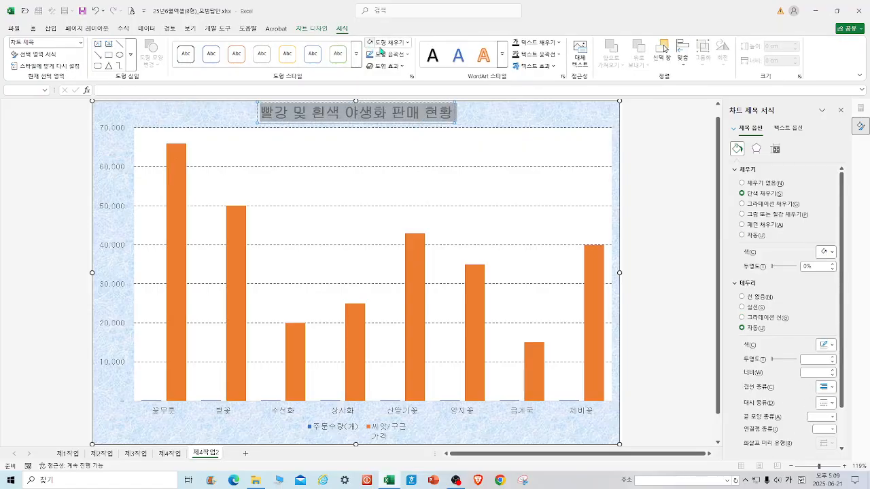
{"action": "left_click", "coordinate": [408, 54]}
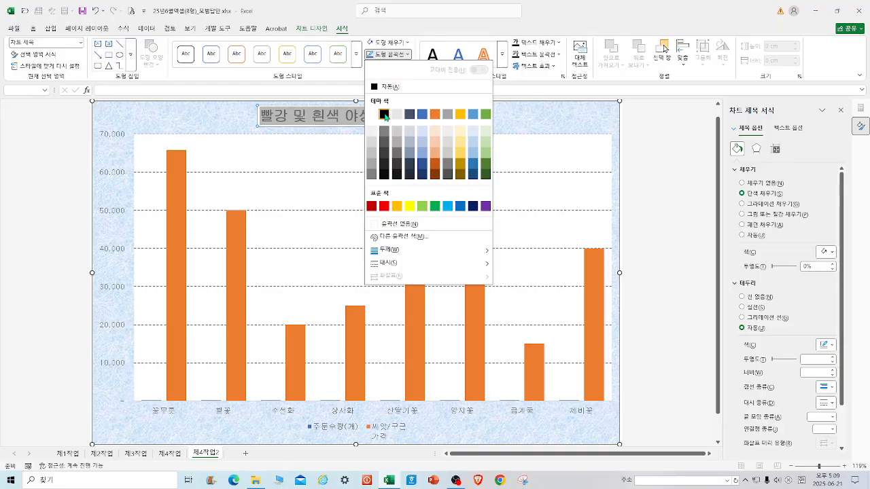
{"action": "left_click", "coordinate": [385, 117]}
{"action": "left_click", "coordinate": [536, 126]}
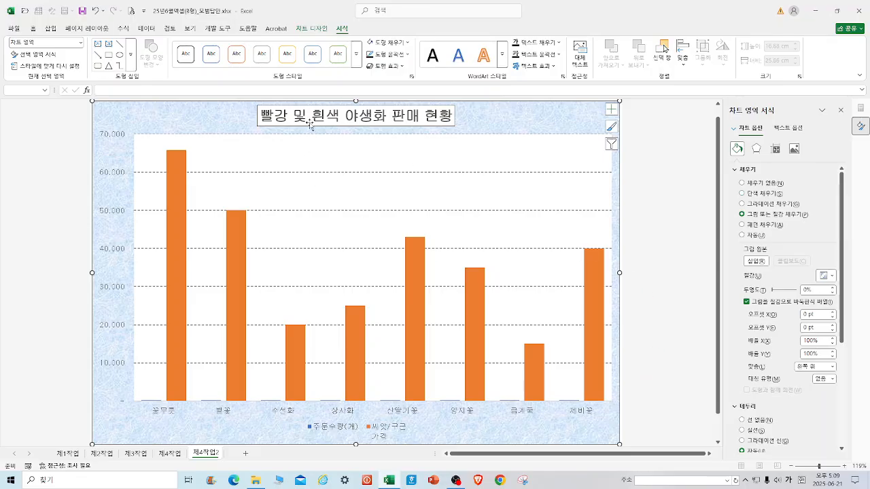
Reapply Quick Layout 3 to the chart.
{"action": "left_click", "coordinate": [311, 29]}
{"action": "left_click", "coordinate": [50, 53]}
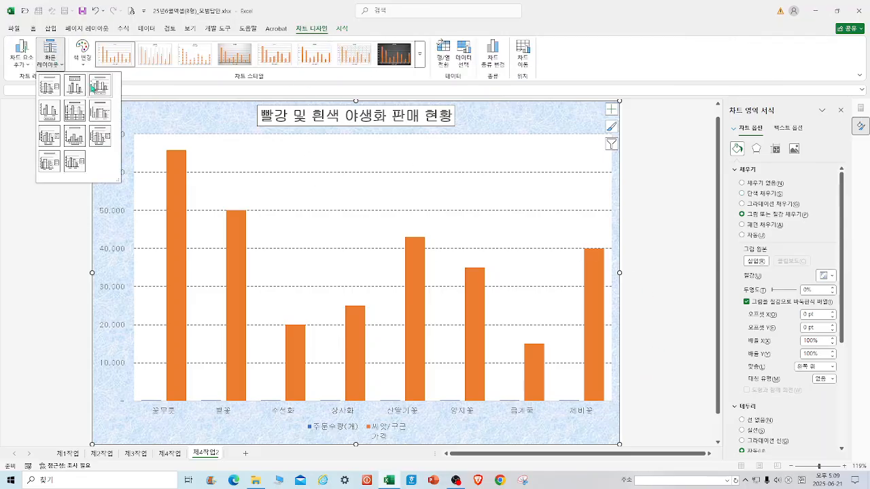
{"action": "left_click", "coordinate": [93, 87]}
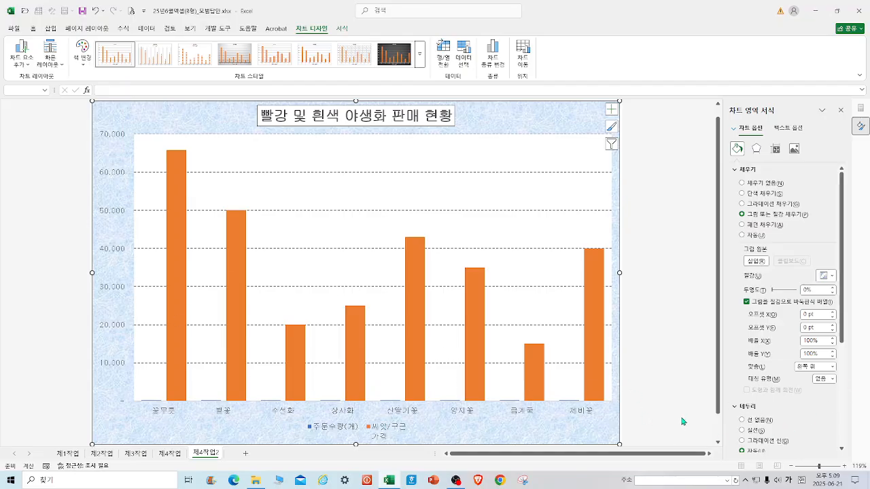
Compare the chart with the reference chart on the 제4작업 sheet.
{"action": "right_click", "coordinate": [408, 287]}
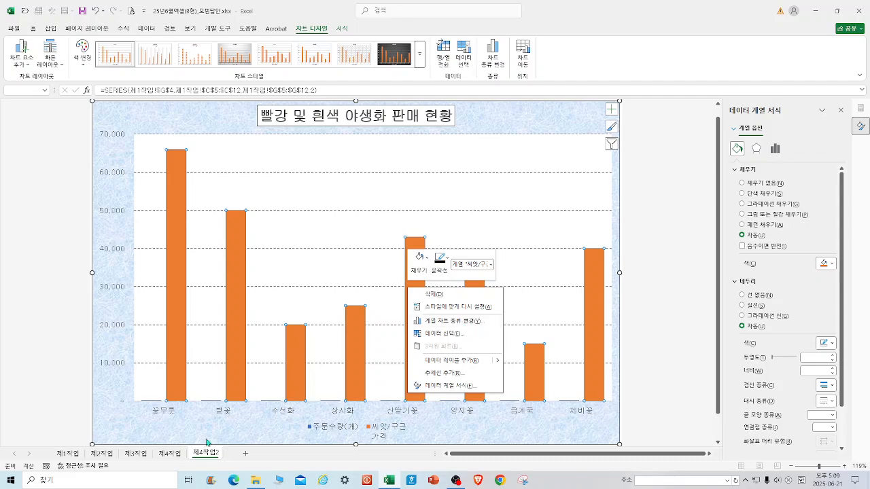
{"action": "left_click", "coordinate": [172, 460]}
{"action": "left_click", "coordinate": [175, 460]}
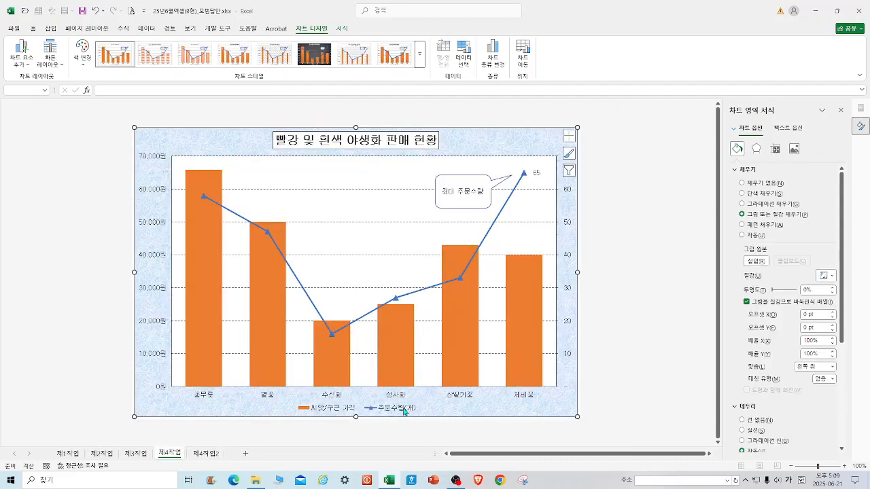
{"action": "left_click", "coordinate": [212, 460]}
Change the 주문수량(개) series to a line with markers plotted on the secondary axis.
{"action": "left_click", "coordinate": [415, 320]}
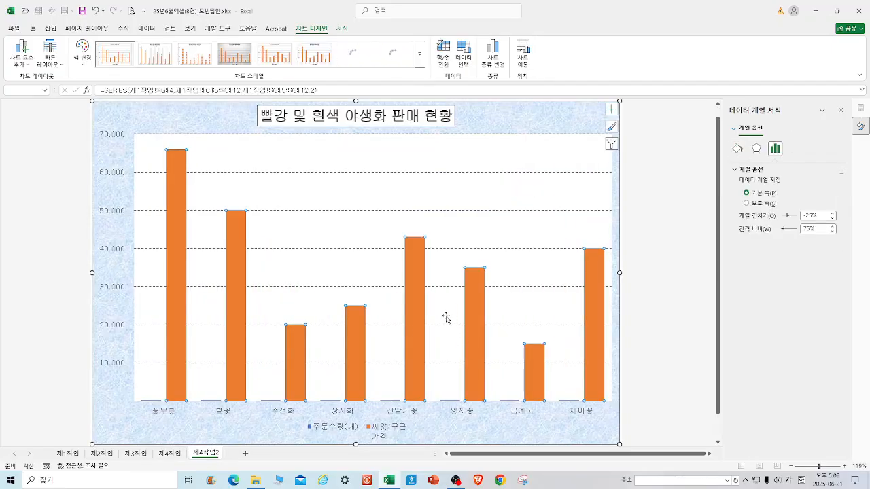
{"action": "right_click", "coordinate": [411, 324]}
{"action": "left_click", "coordinate": [459, 357]}
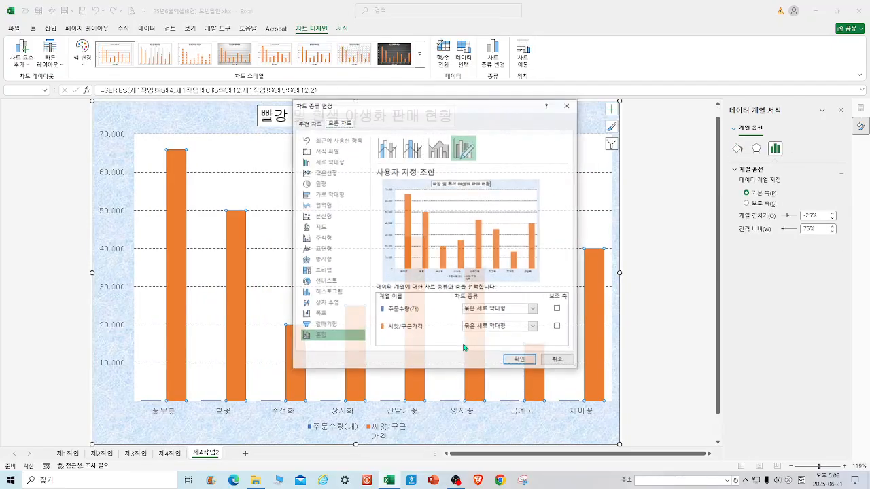
{"action": "left_click", "coordinate": [535, 309]}
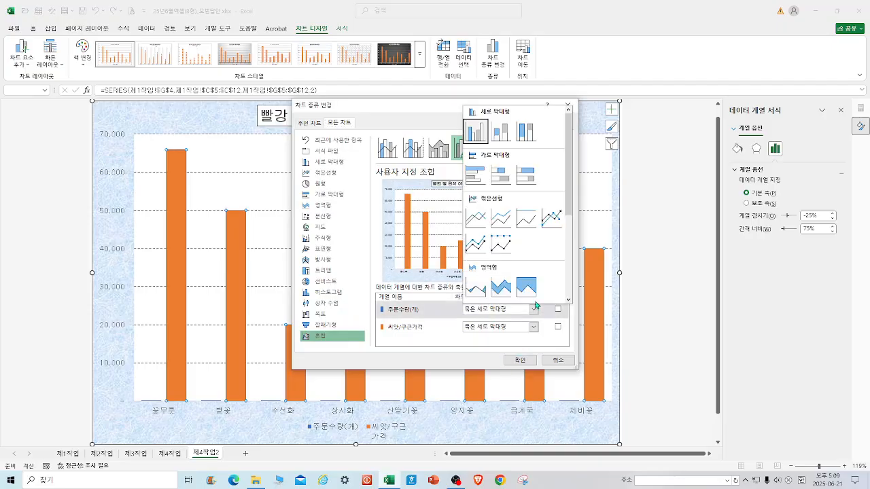
{"action": "left_click", "coordinate": [554, 226]}
{"action": "left_click", "coordinate": [558, 310]}
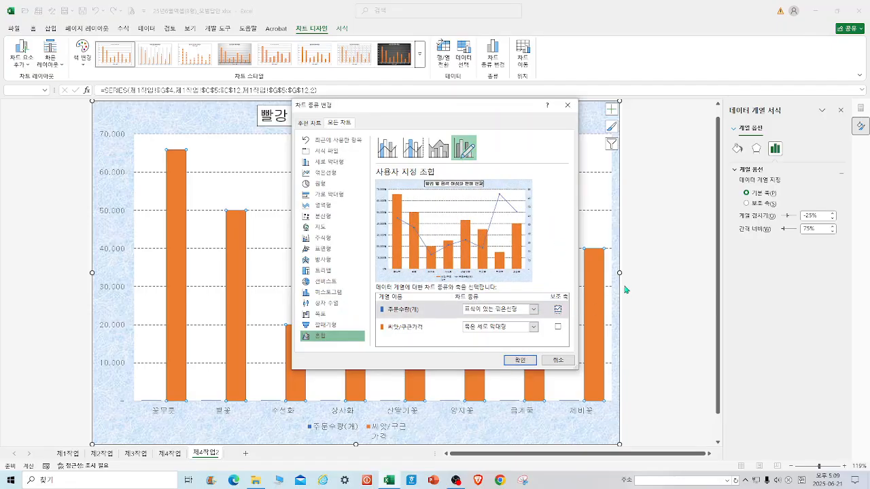
{"action": "left_click", "coordinate": [519, 360]}
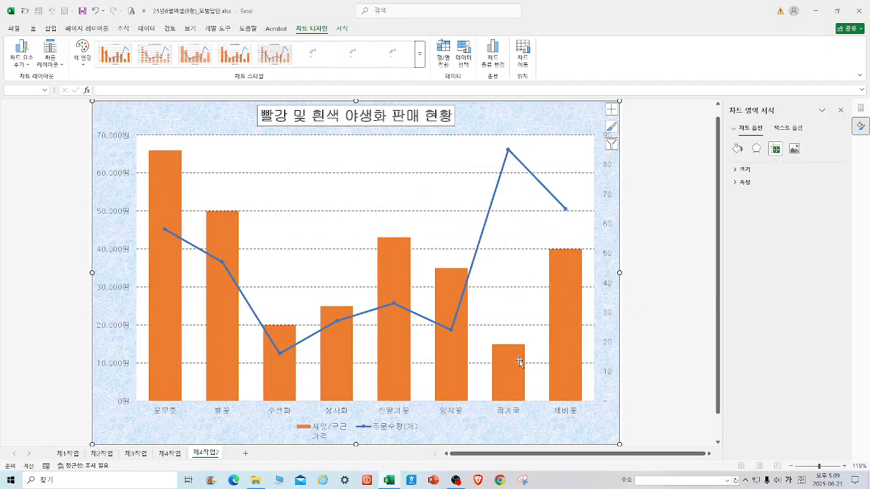
Examine the secondary vertical axis bounds of the reference chart on the 제4작업 sheet.
{"action": "left_click", "coordinate": [175, 454]}
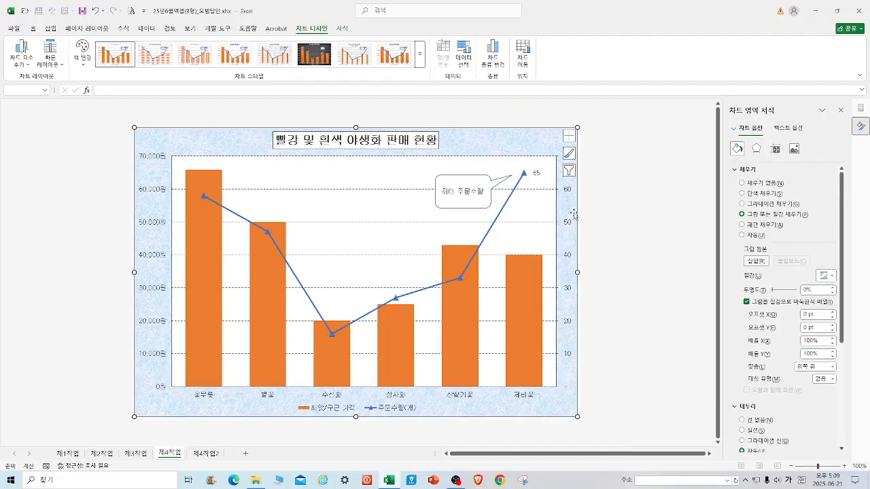
{"action": "left_click", "coordinate": [207, 454]}
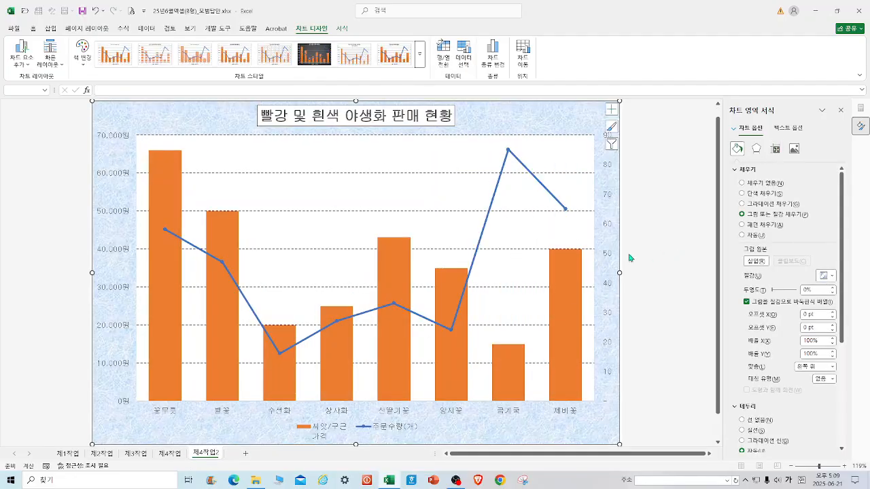
{"action": "right_click", "coordinate": [605, 255]}
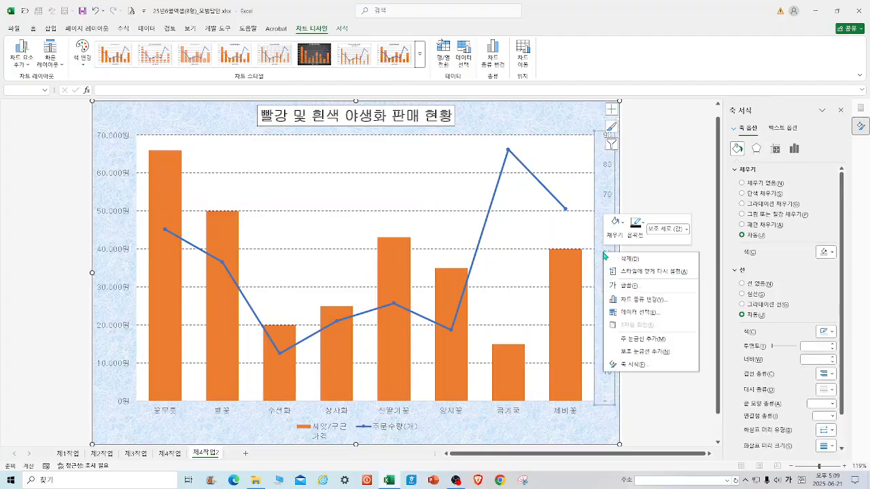
{"action": "left_click", "coordinate": [647, 371]}
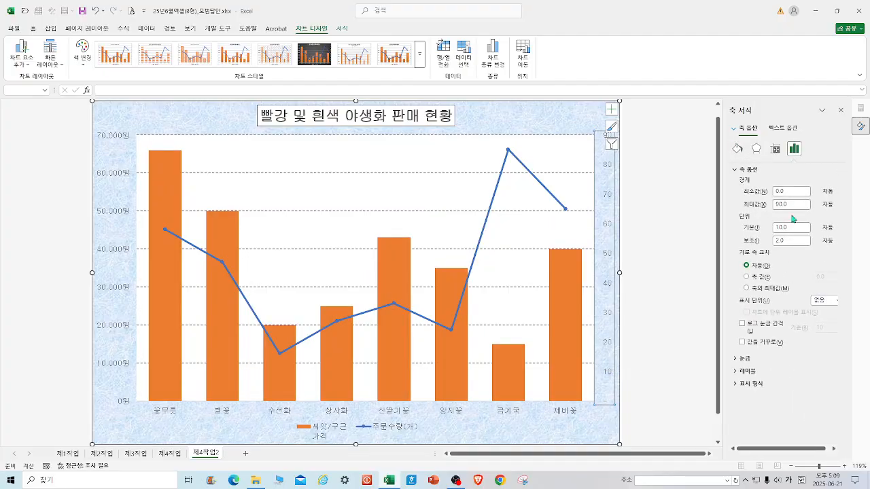
{"action": "left_click", "coordinate": [174, 454]}
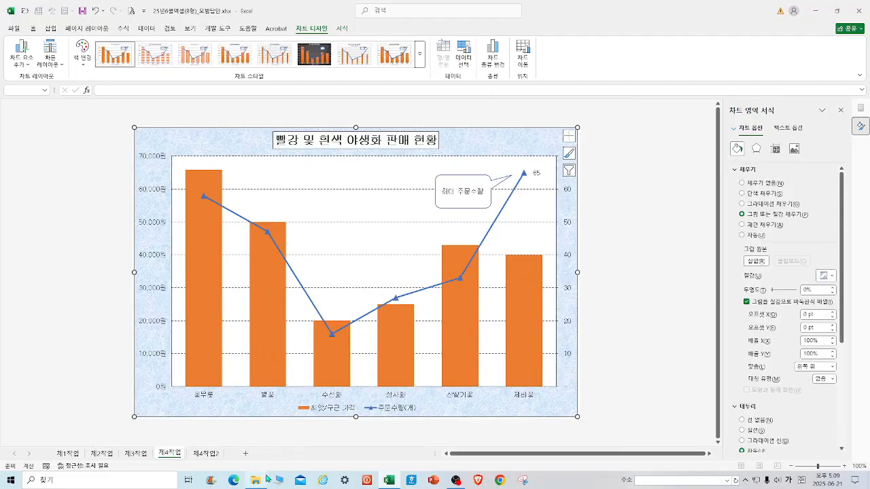
{"action": "mouse_move", "coordinate": [268, 480]}
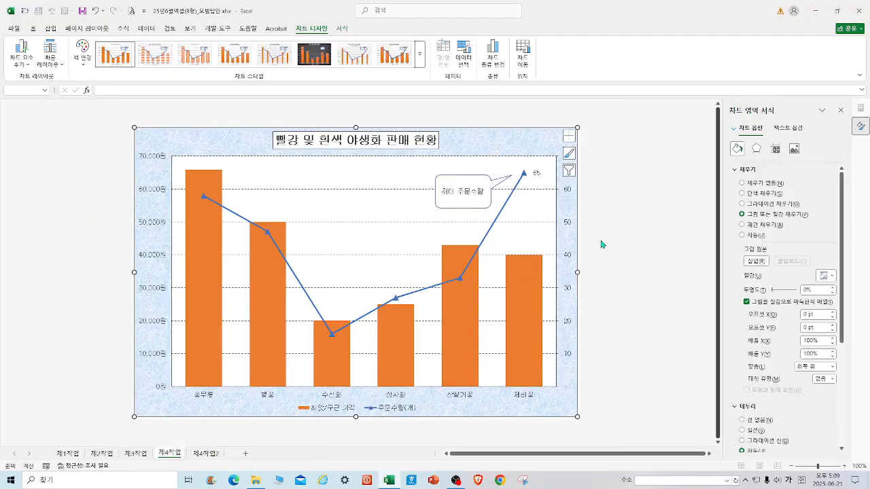
{"action": "right_click", "coordinate": [568, 324]}
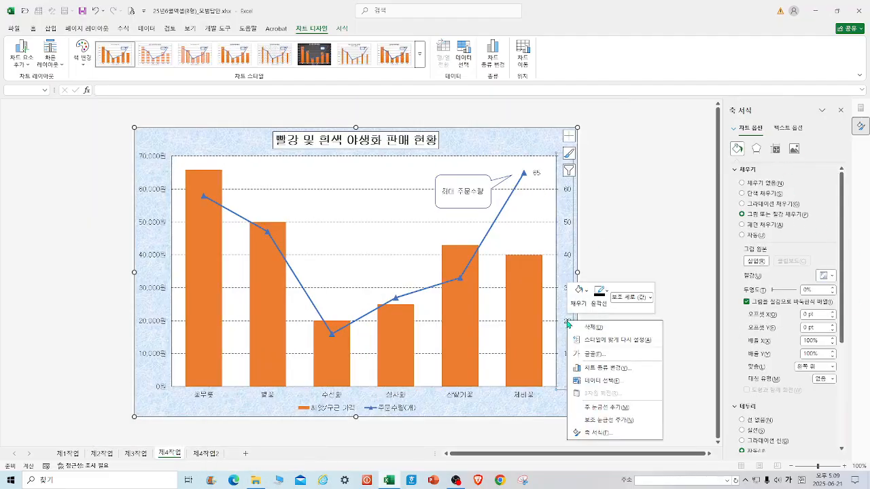
{"action": "left_click", "coordinate": [602, 433]}
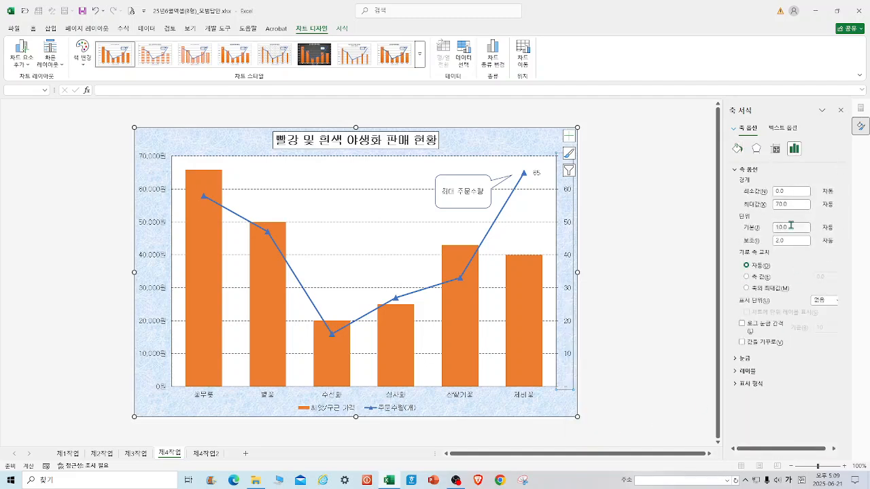
{"action": "left_click", "coordinate": [642, 316]}
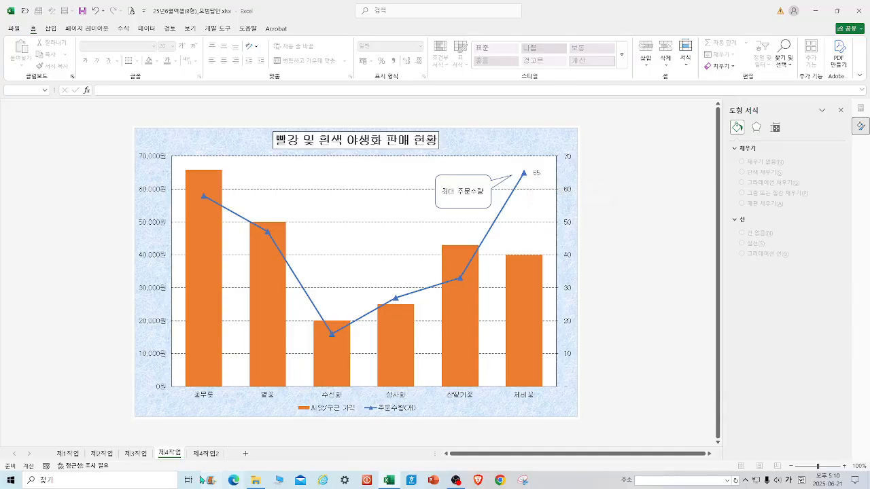
Set the secondary vertical axis maximum bound to 70.
{"action": "left_click", "coordinate": [206, 454]}
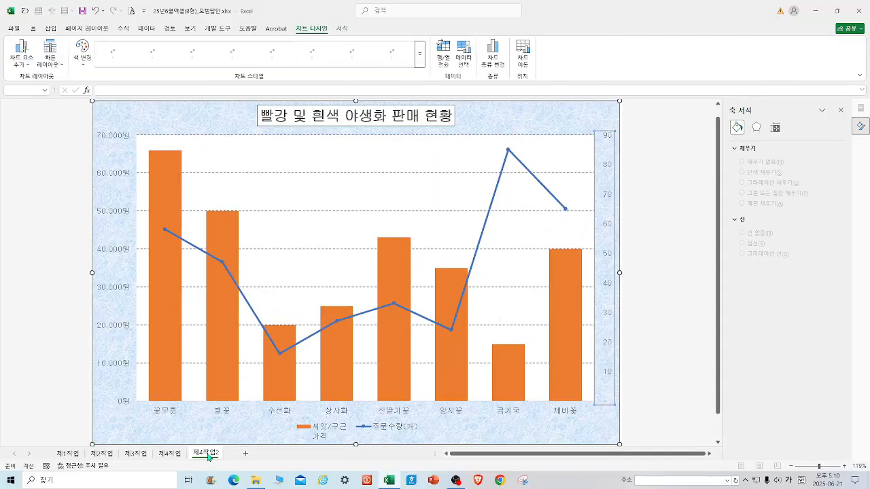
{"action": "right_click", "coordinate": [610, 256]}
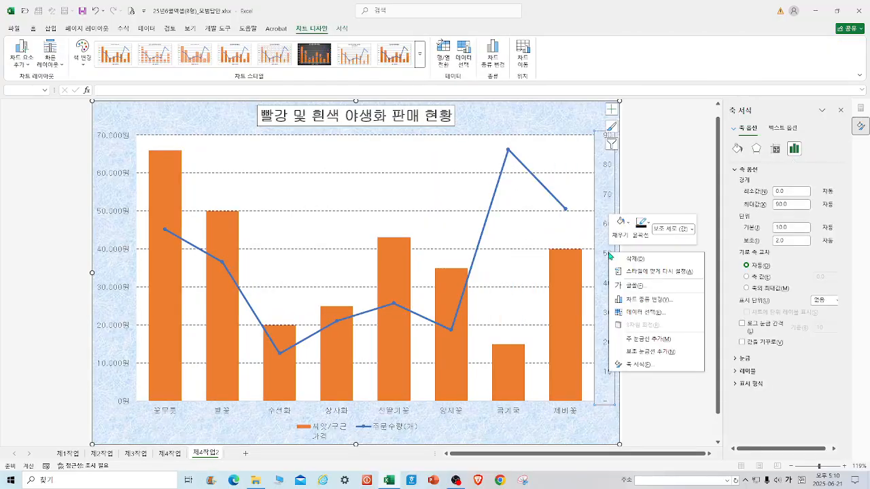
{"action": "left_click", "coordinate": [791, 203]}
{"action": "left_click_drag", "start_coordinate": [794, 203], "coordinate": [747, 205]}
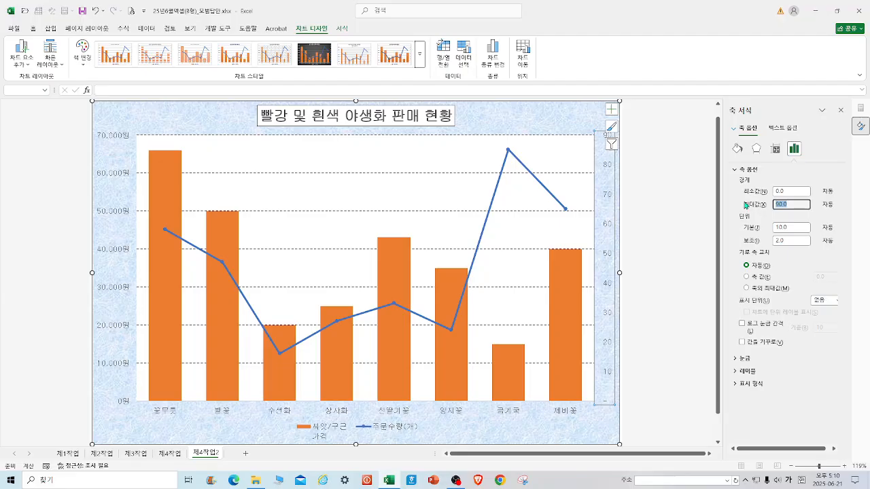
{"action": "type", "text": "70"}
{"action": "key", "text": "Return"}
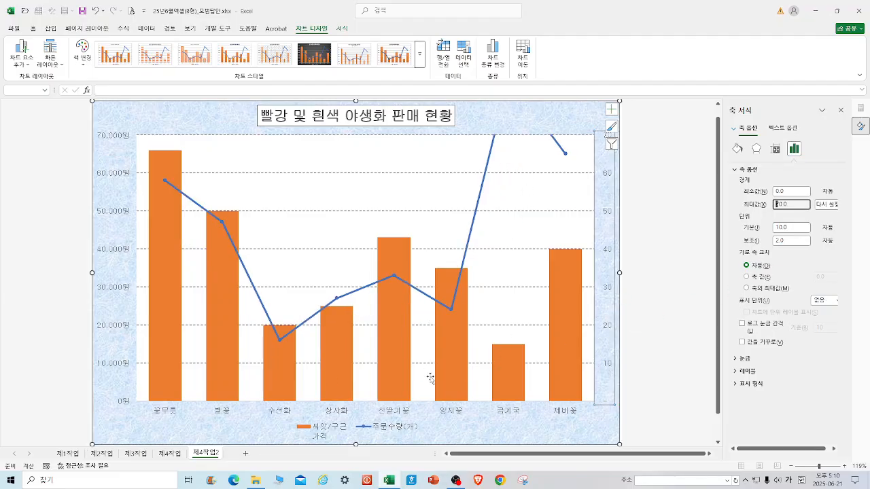
Exclude the 양지꽃 and 금계국 categories from the chart's data source.
{"action": "right_click", "coordinate": [470, 427]}
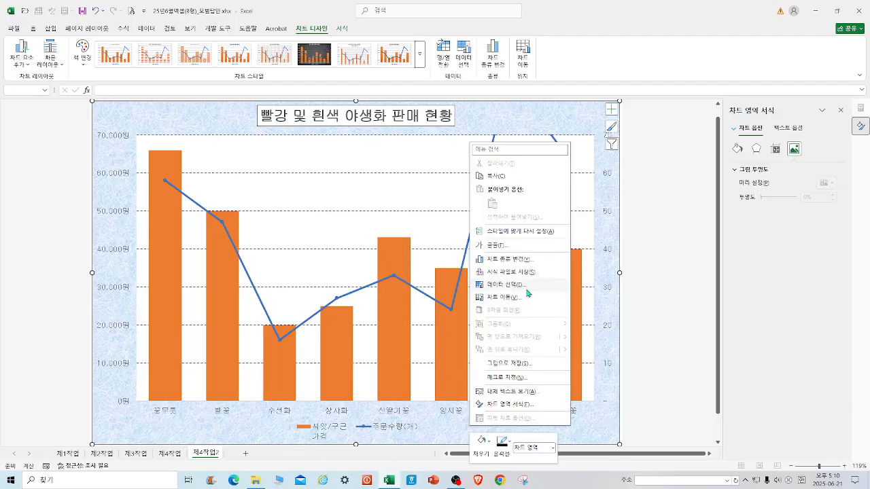
{"action": "left_click", "coordinate": [525, 285]}
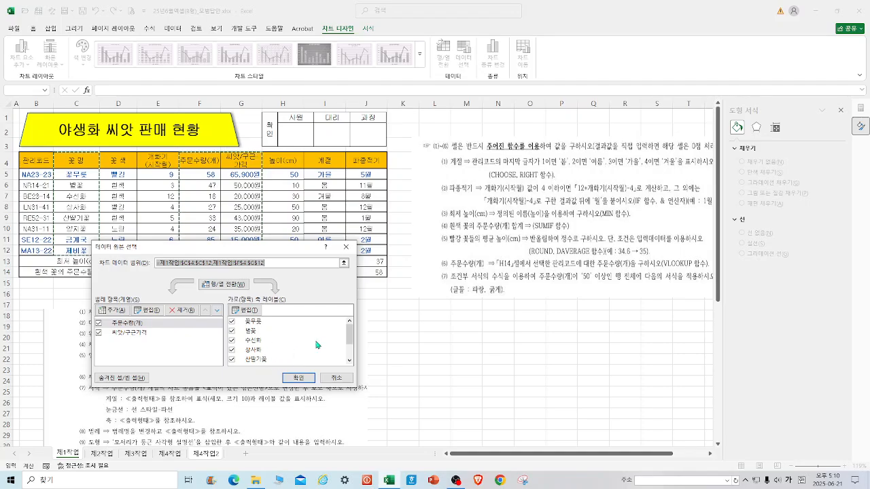
{"action": "left_click_drag", "start_coordinate": [349, 338], "coordinate": [349, 349]}
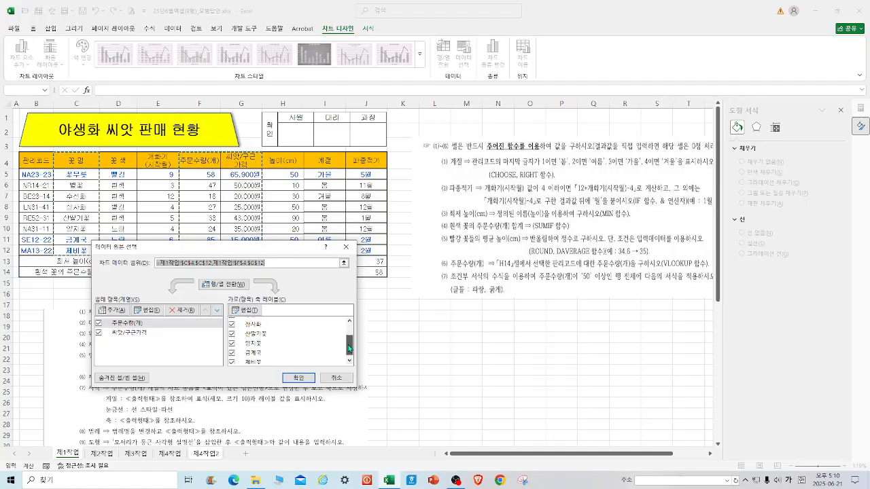
{"action": "left_click", "coordinate": [232, 343]}
{"action": "left_click", "coordinate": [231, 353]}
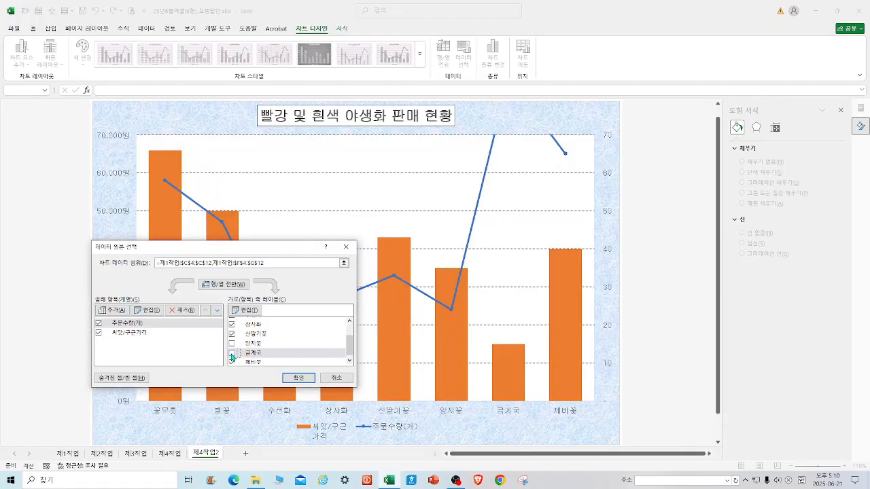
{"action": "left_click", "coordinate": [298, 378]}
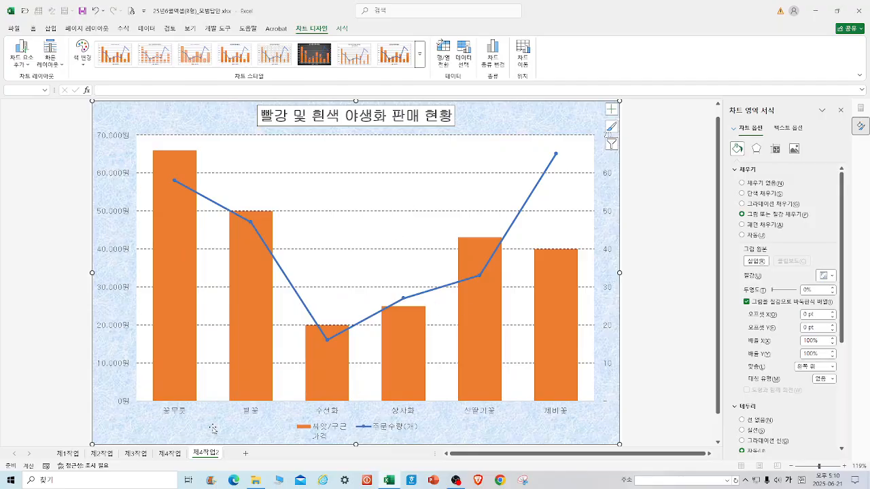
After checking the reference chart, add a data label to the 제비꽃 point of the 주문수량(개) line and save the workbook.
{"action": "left_click", "coordinate": [181, 456]}
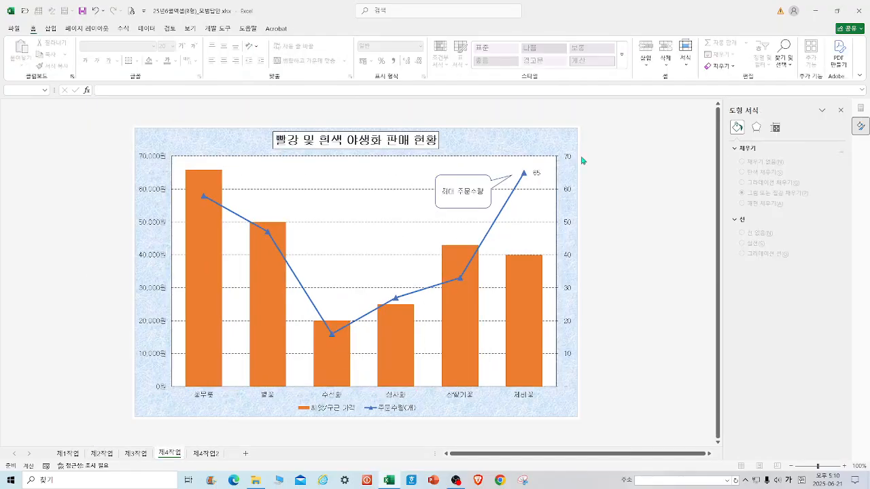
{"action": "left_click", "coordinate": [204, 455]}
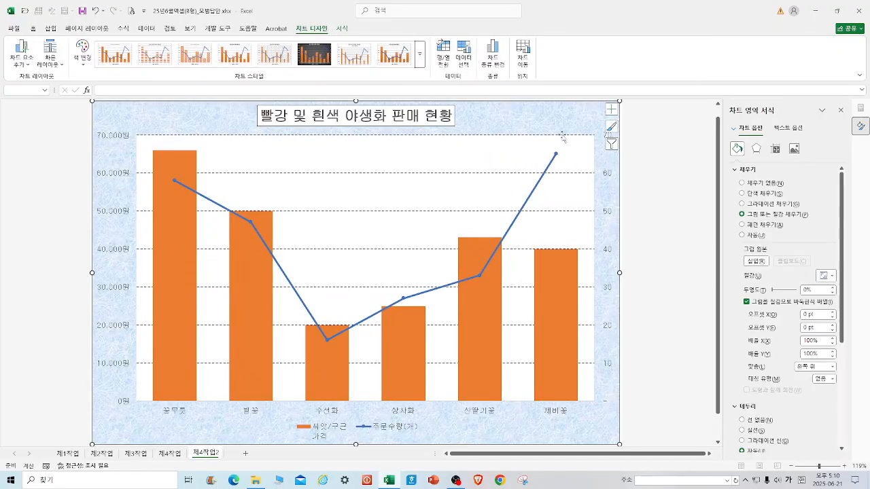
{"action": "left_click", "coordinate": [557, 155]}
{"action": "left_click", "coordinate": [556, 155]}
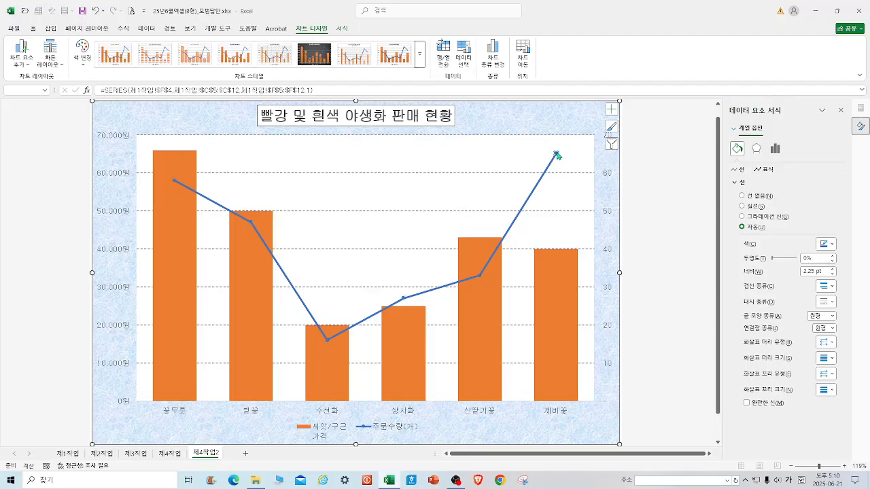
{"action": "right_click", "coordinate": [557, 156]}
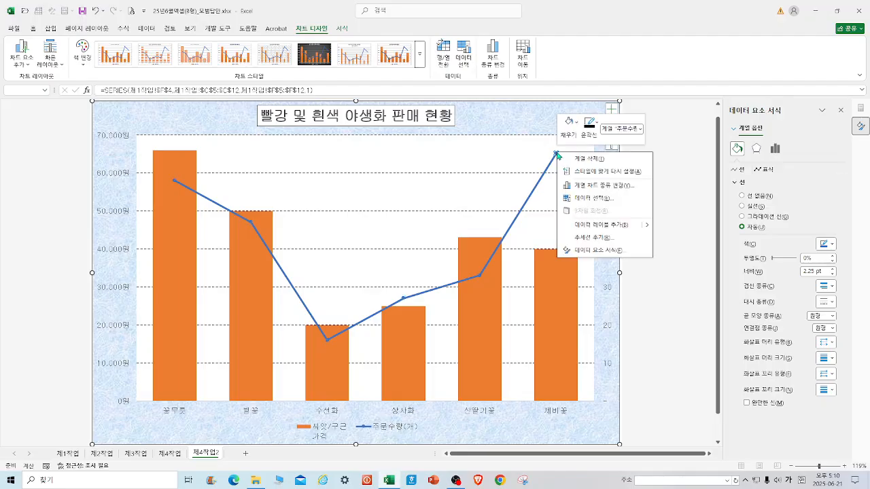
{"action": "left_click", "coordinate": [616, 225]}
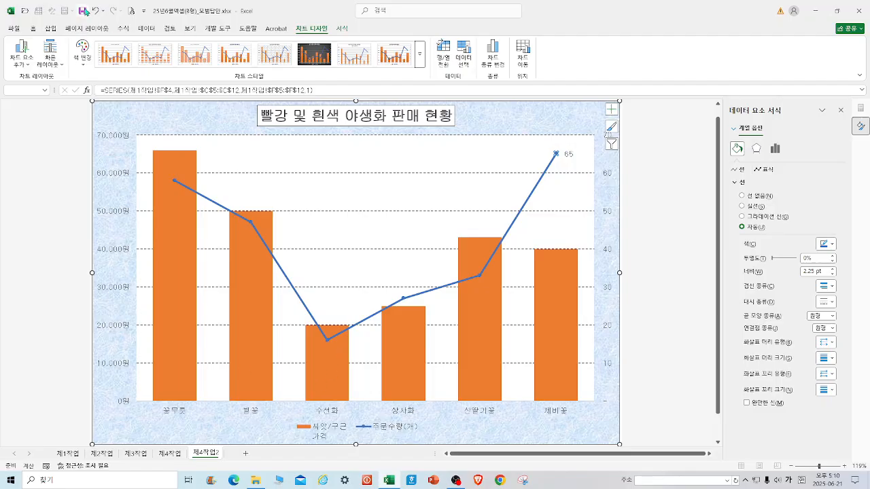
{"action": "left_click", "coordinate": [85, 11]}
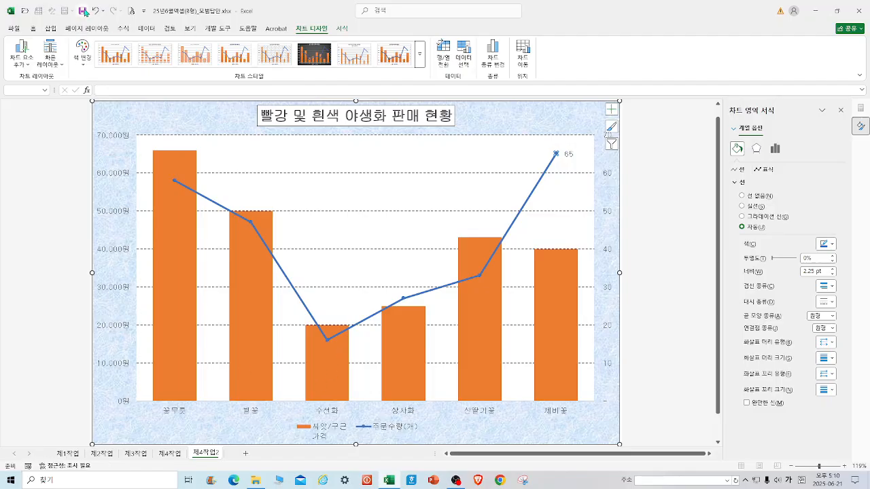
Change the 주문수량(개) line markers to built-in triangles with size 10.
{"action": "left_click", "coordinate": [479, 273]}
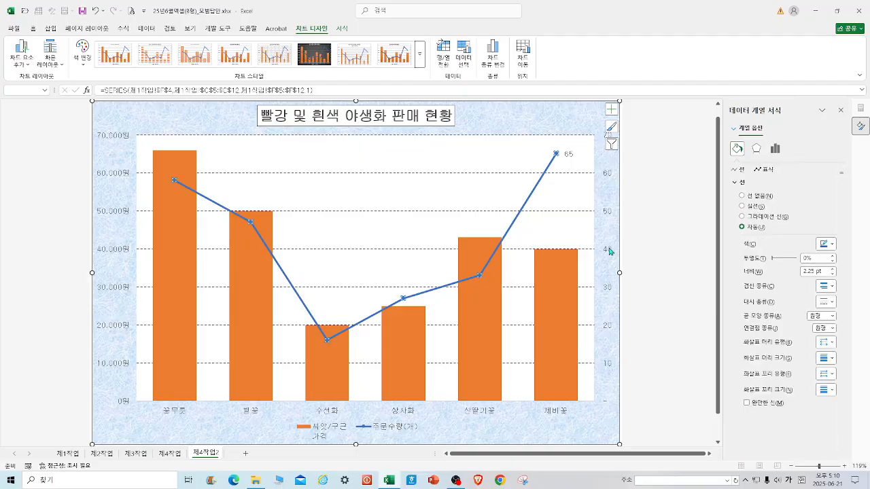
{"action": "left_click", "coordinate": [771, 169]}
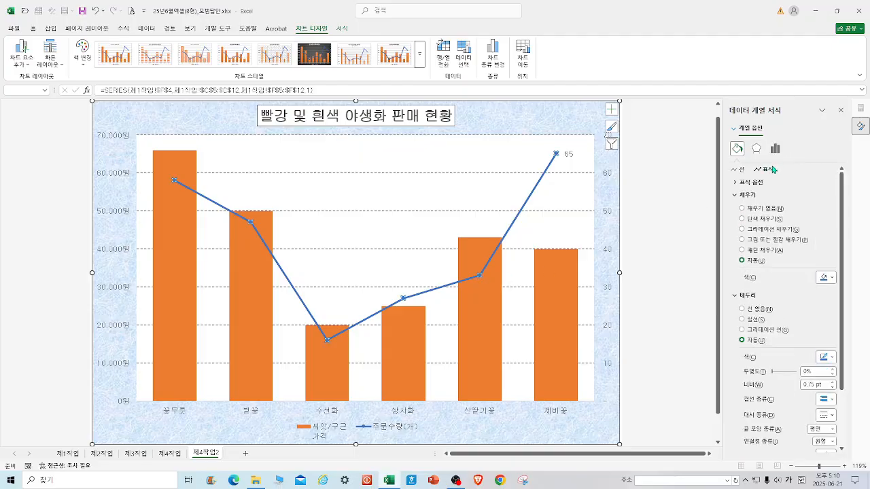
{"action": "left_click", "coordinate": [758, 183]}
{"action": "left_click", "coordinate": [742, 216]}
{"action": "left_click", "coordinate": [776, 228]}
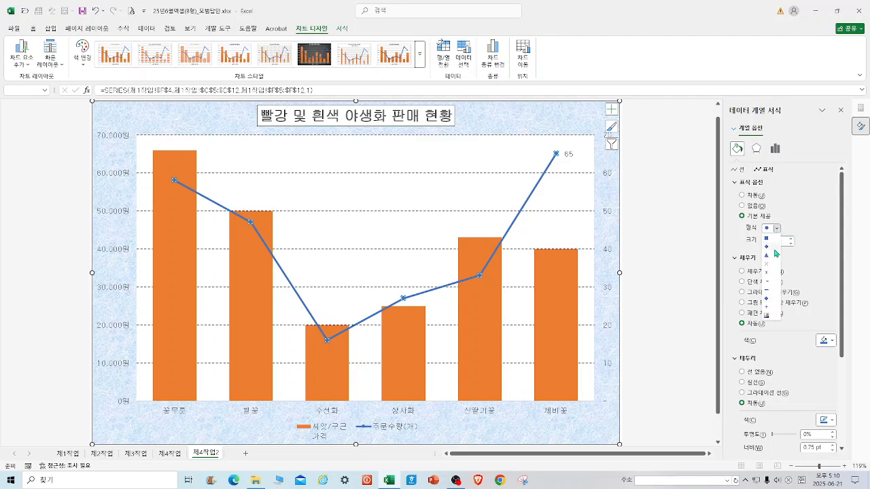
{"action": "left_click", "coordinate": [767, 256]}
{"action": "double_click", "coordinate": [775, 240]}
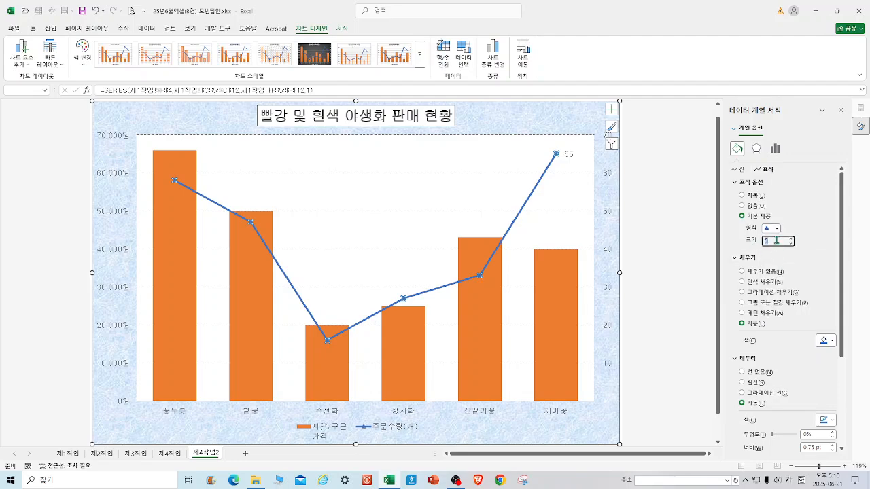
{"action": "type", "text": "10"}
{"action": "key", "text": "Return"}
Insert a rounded rectangular callout pointing at the 제비꽃 data point and enter the text 최대 주문수량.
{"action": "left_click", "coordinate": [174, 455]}
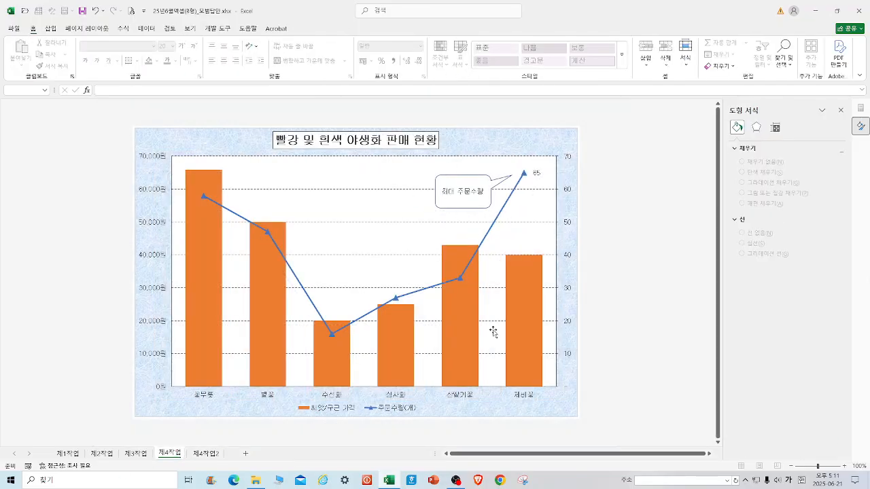
{"action": "left_click", "coordinate": [211, 455]}
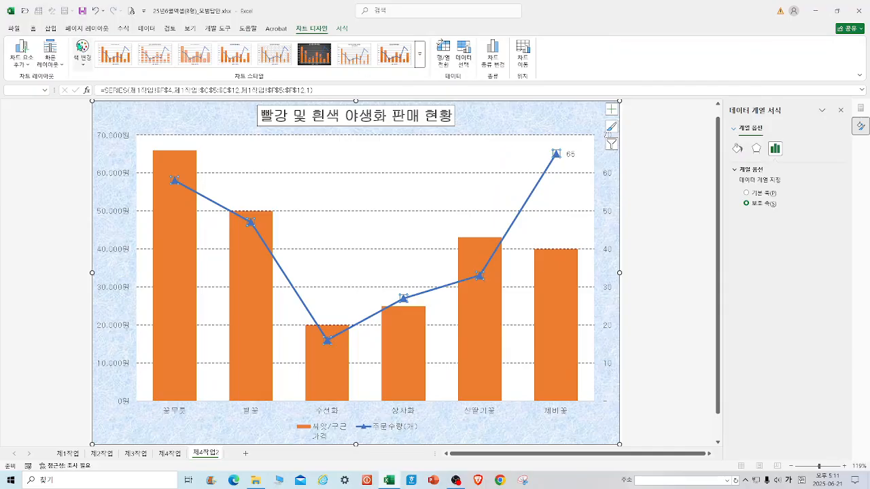
{"action": "left_click", "coordinate": [52, 30]}
{"action": "left_click", "coordinate": [122, 51]}
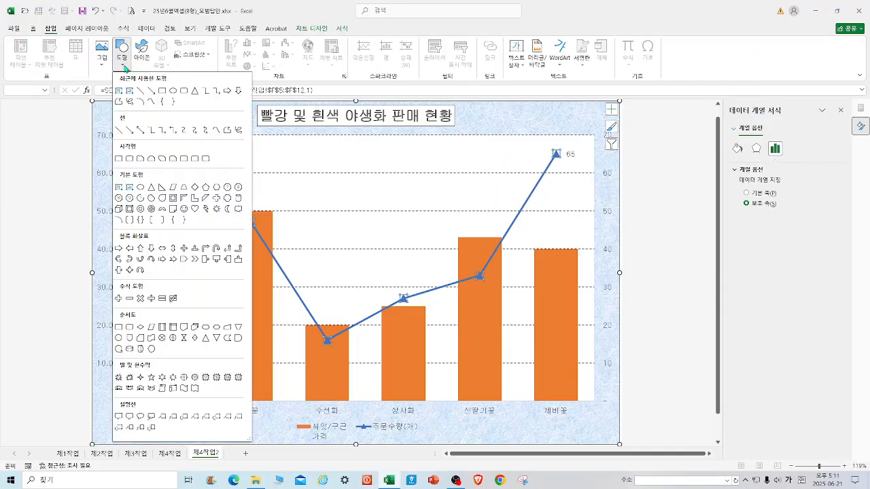
{"action": "left_click", "coordinate": [129, 416]}
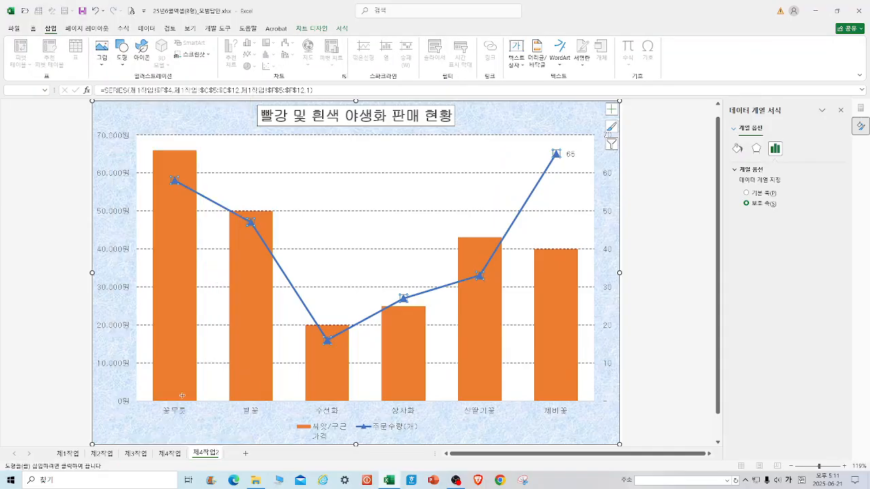
{"action": "mouse_move", "coordinate": [466, 144]}
{"action": "left_mouse_down"}
{"action": "mouse_move", "coordinate": [485, 168]}
{"action": "mouse_move", "coordinate": [527, 176]}
{"action": "left_mouse_up"}
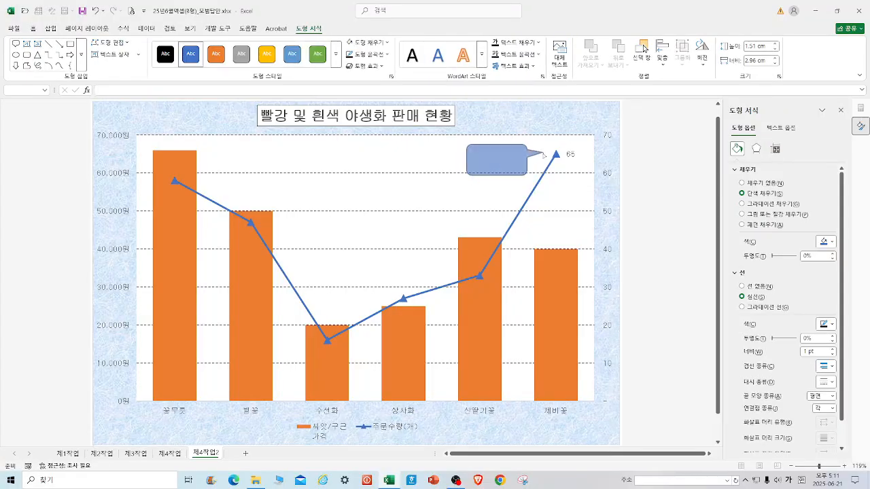
{"action": "left_click", "coordinate": [493, 161]}
{"action": "type", "text": "ㅊ대 주"}
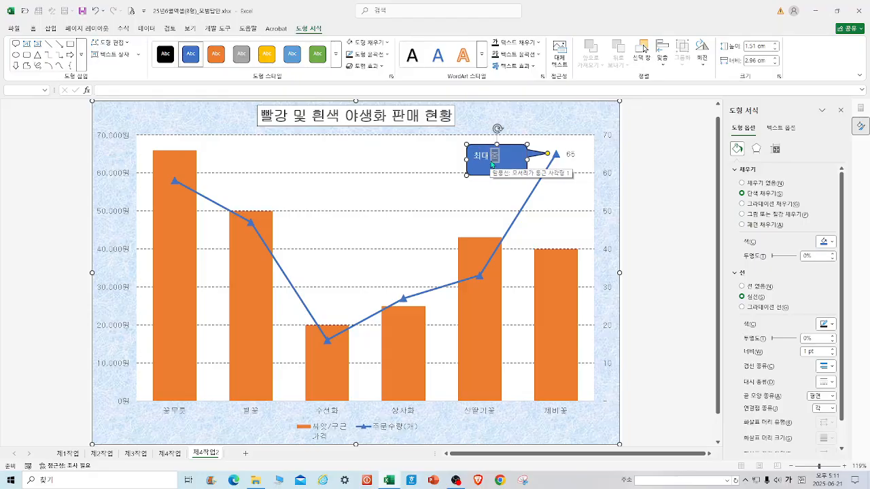
{"action": "type", "text": "문ㅅ수량"}
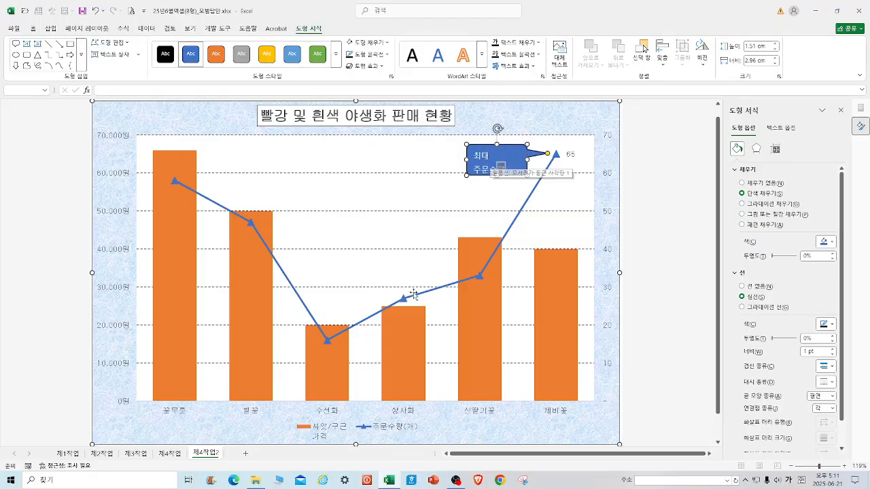
Resize the callout so its text fits on a single line.
{"action": "left_click", "coordinate": [171, 454]}
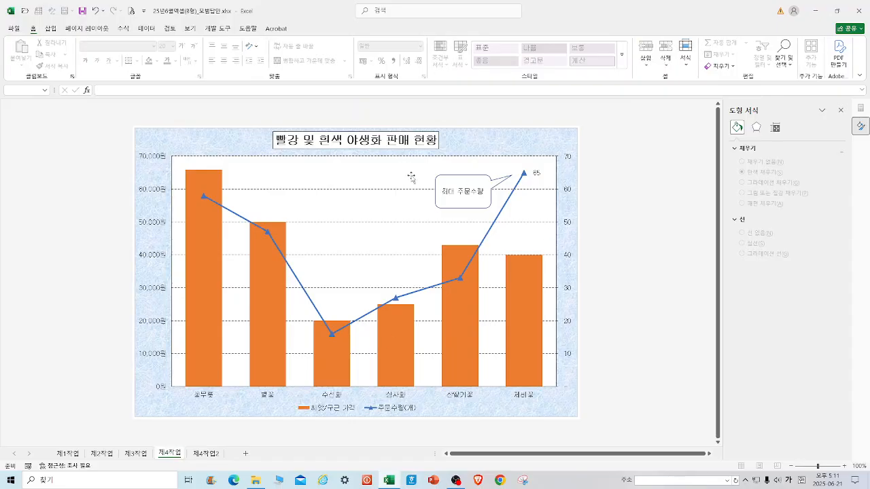
{"action": "left_click", "coordinate": [207, 454]}
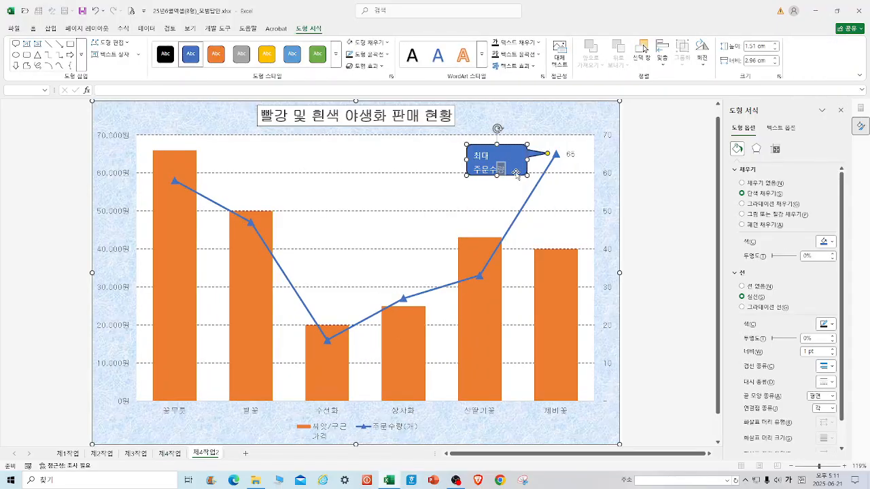
{"action": "left_click_drag", "start_coordinate": [526, 177], "coordinate": [465, 152]}
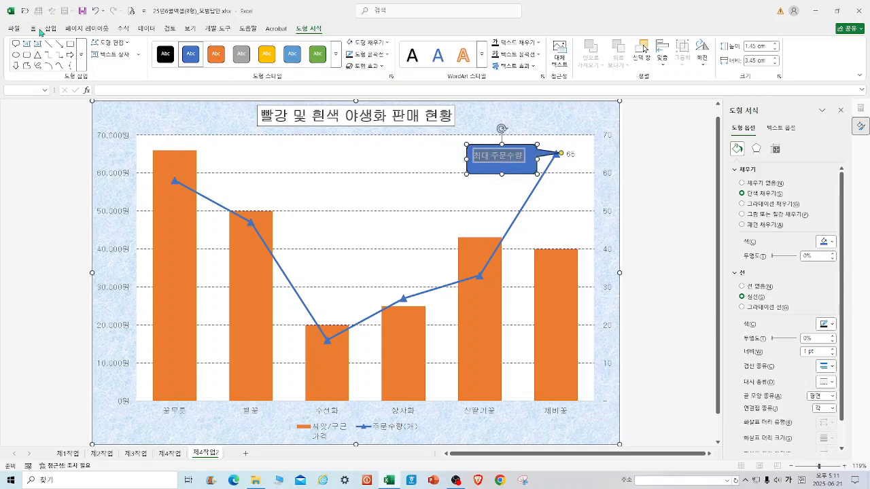
Format the callout with 굴림 black centered text and a white fill.
{"action": "left_click", "coordinate": [33, 30]}
{"action": "left_click", "coordinate": [154, 47]}
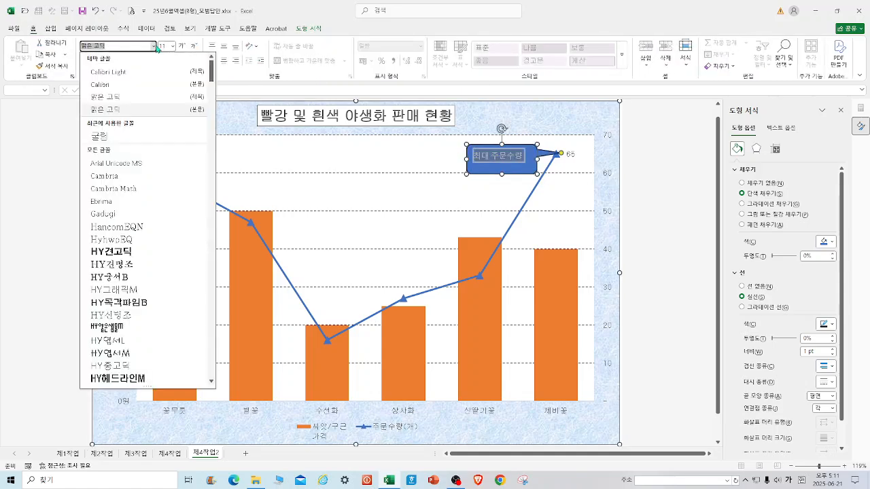
{"action": "left_click", "coordinate": [120, 136]}
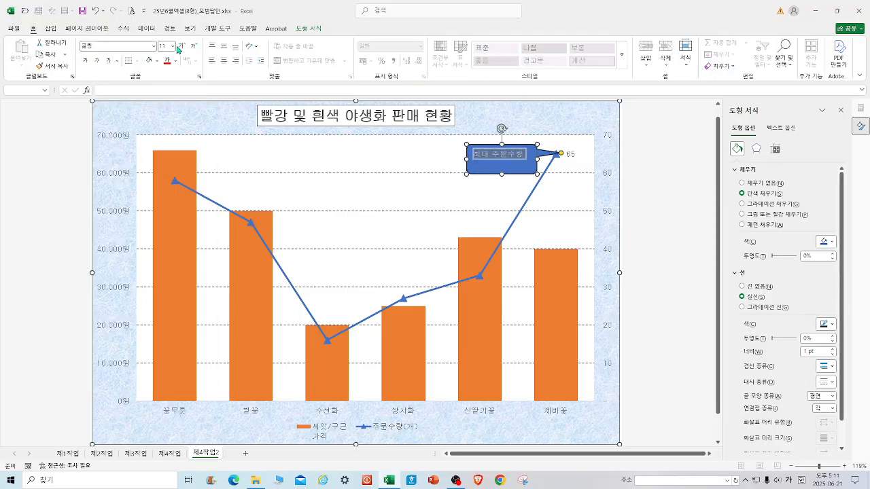
{"action": "left_click", "coordinate": [175, 61]}
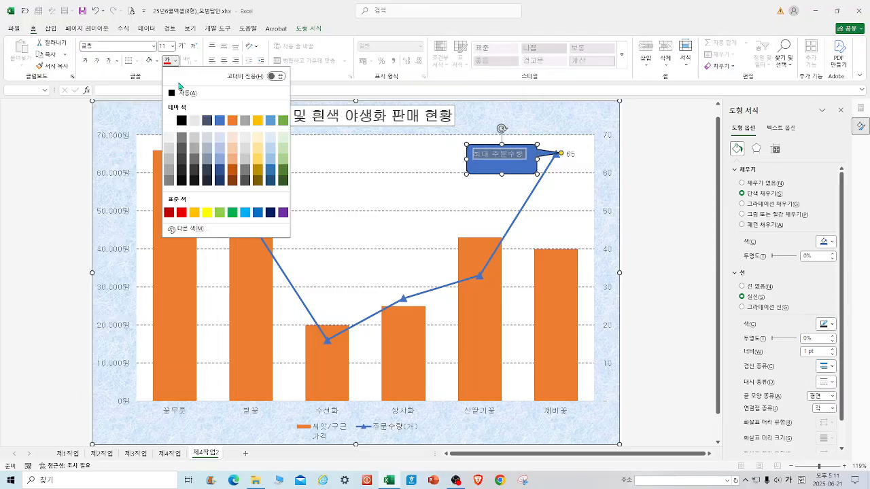
{"action": "left_click", "coordinate": [181, 121]}
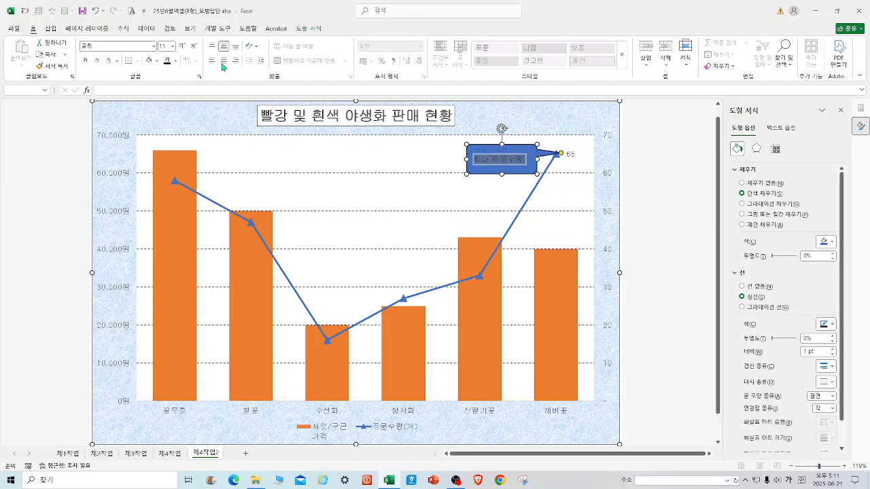
{"action": "left_click", "coordinate": [222, 65]}
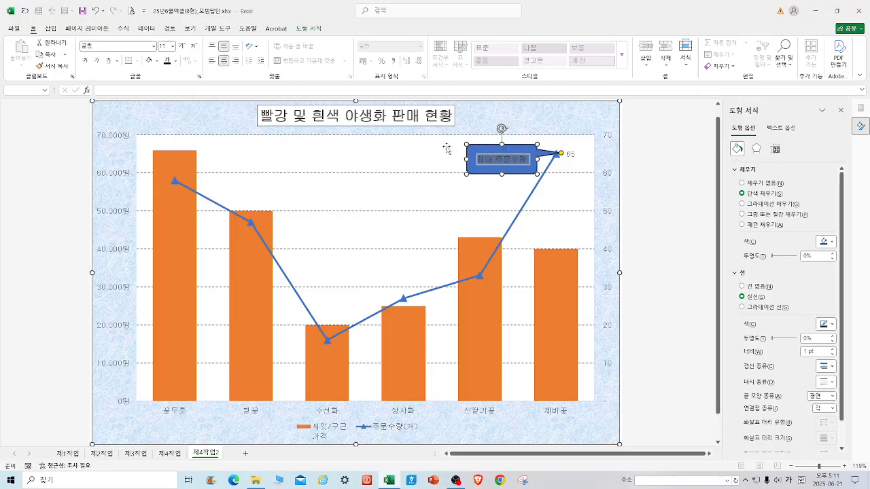
{"action": "left_click", "coordinate": [149, 61]}
Move the callout slightly left, away from the 제비꽃 data point.
{"action": "left_click", "coordinate": [423, 156]}
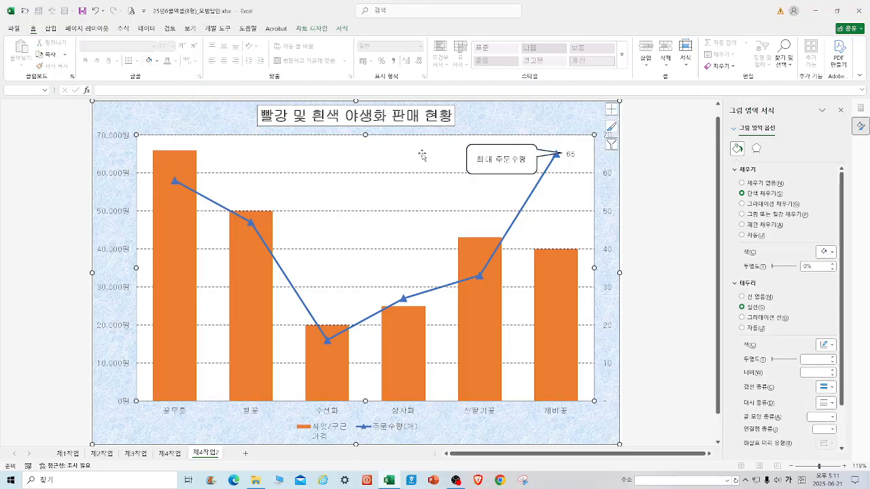
{"action": "left_click", "coordinate": [495, 148]}
{"action": "left_click_drag", "start_coordinate": [496, 148], "coordinate": [477, 146]}
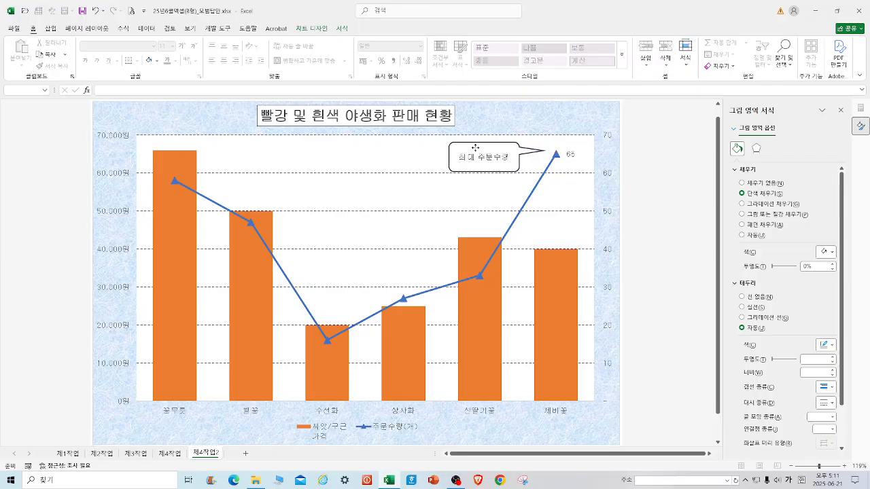
{"action": "left_click", "coordinate": [656, 213]}
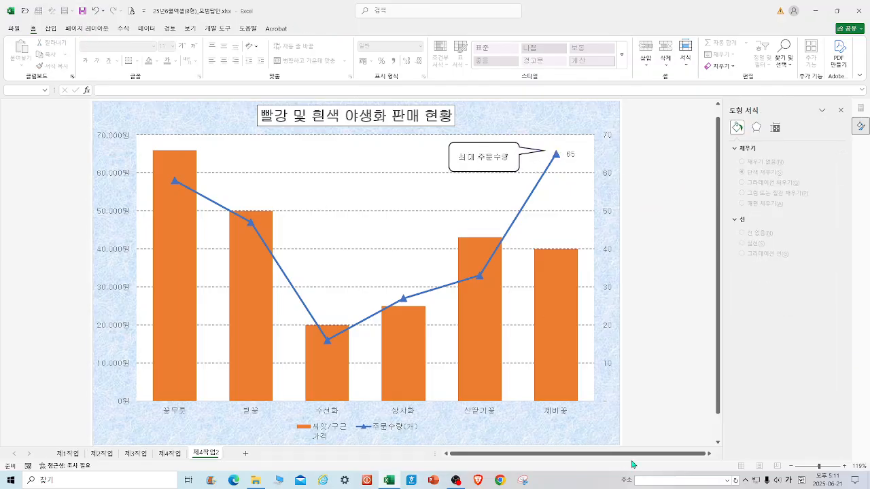
{"action": "double_click", "coordinate": [610, 216]}
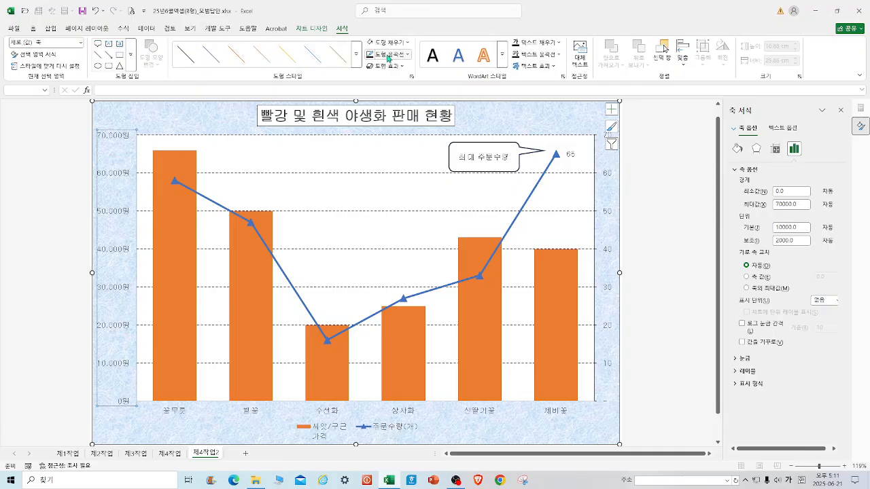
{"action": "left_click", "coordinate": [226, 412]}
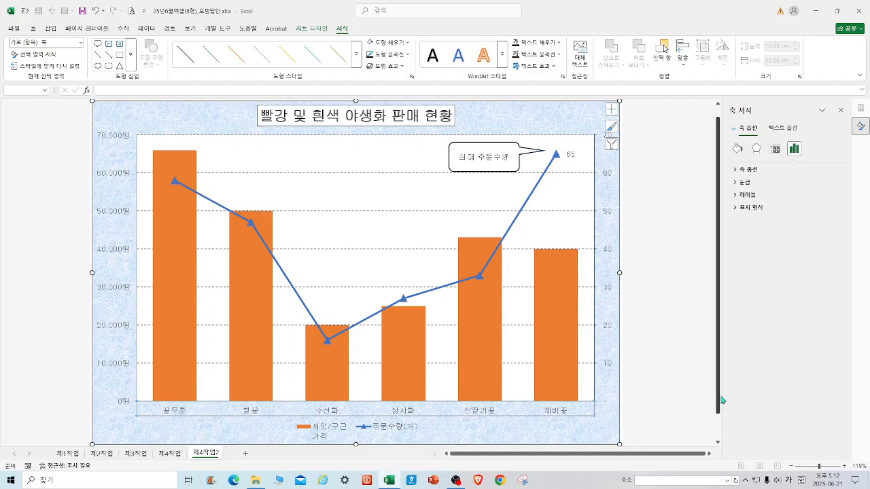
{"action": "left_click", "coordinate": [681, 420]}
{"action": "left_click", "coordinate": [608, 443]}
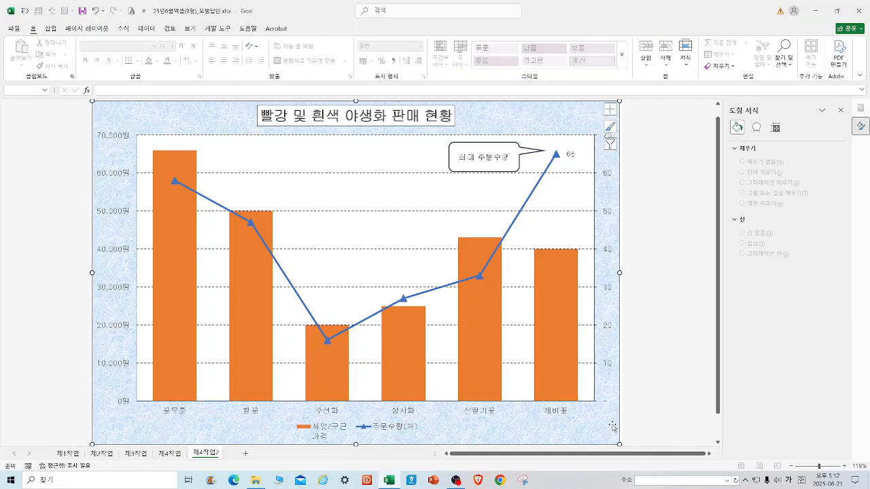
{"action": "left_click", "coordinate": [665, 250]}
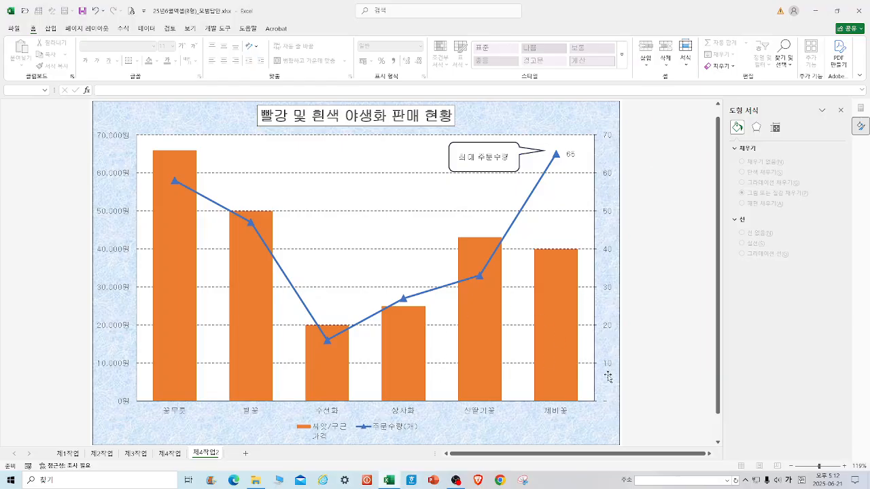
Rename the price series in the chart's source data as 씨앗/구근가격 so its legend entry has no line break.
{"action": "right_click", "coordinate": [331, 429]}
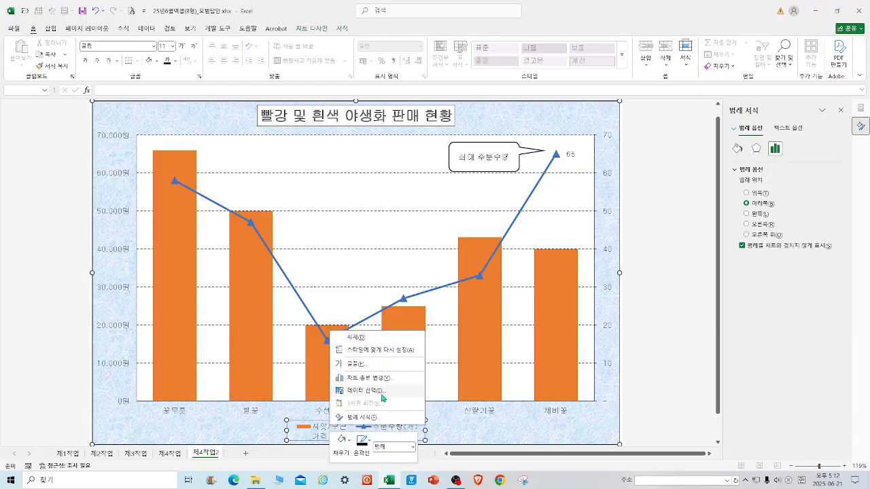
{"action": "left_click", "coordinate": [383, 398]}
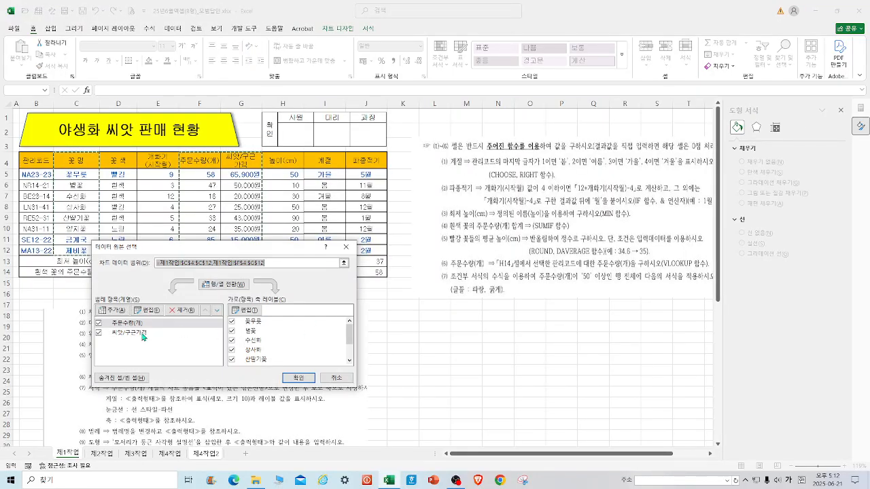
{"action": "left_click", "coordinate": [142, 332]}
{"action": "left_click", "coordinate": [146, 310]}
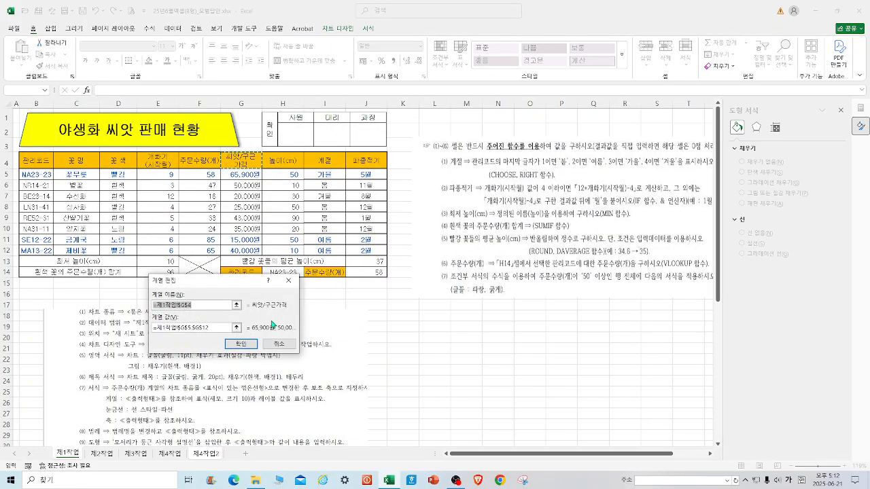
{"action": "type", "text": "씨앗/구근"}
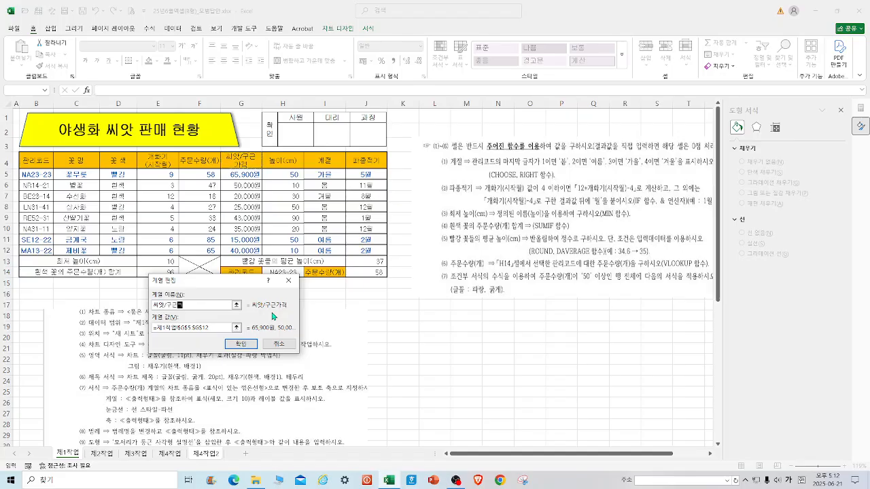
{"action": "type", "text": "가격"}
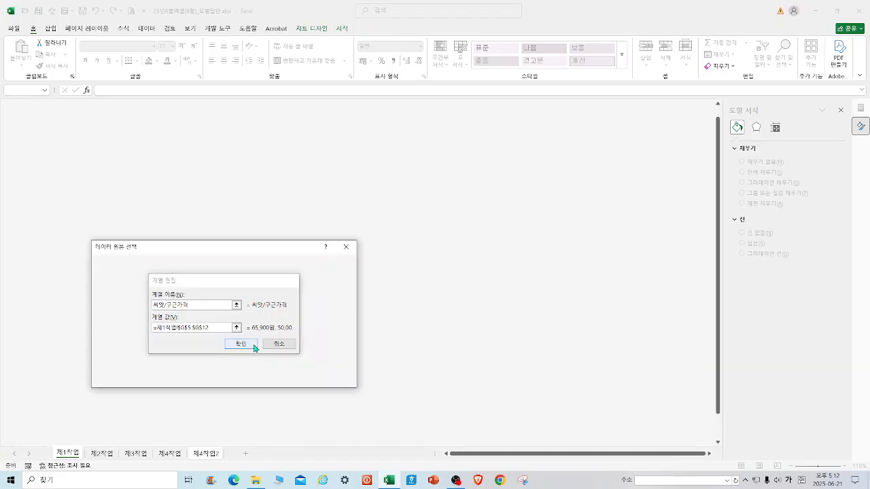
{"action": "left_click", "coordinate": [249, 344]}
{"action": "left_click", "coordinate": [297, 379]}
{"action": "left_click", "coordinate": [302, 435]}
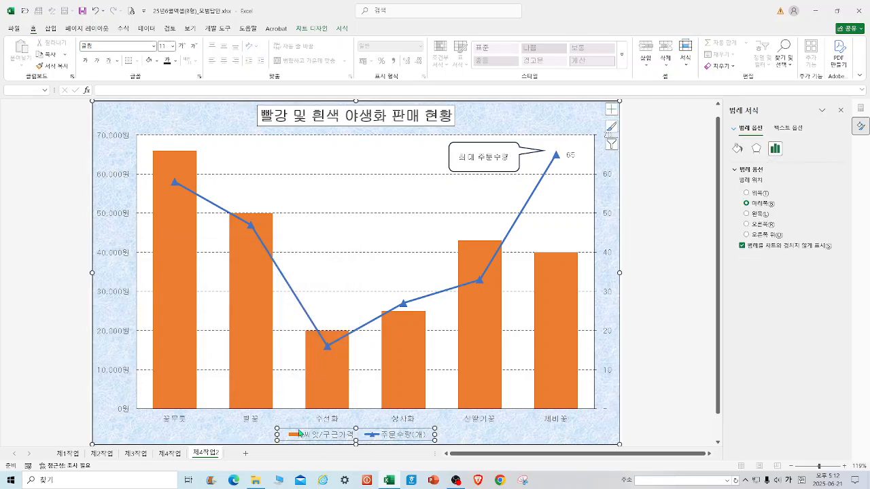
{"action": "left_click", "coordinate": [661, 308]}
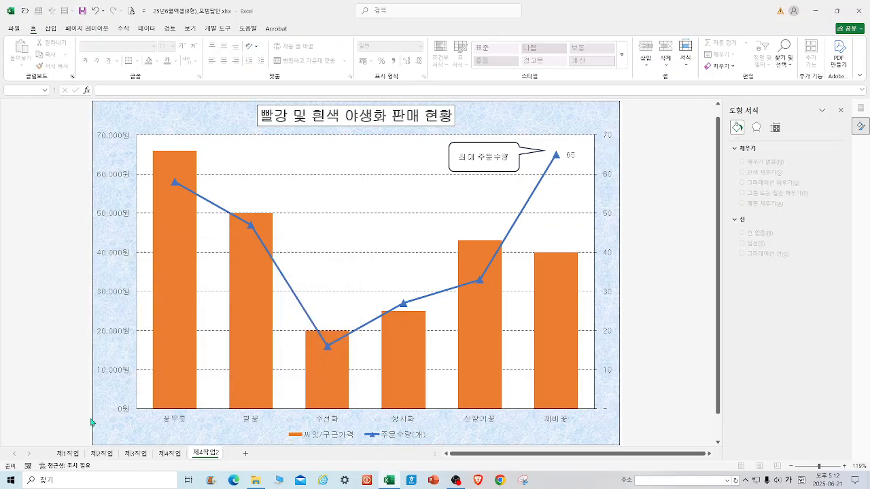
Review the 제1작업, 제2작업 and 제3작업 sheets, then return to the 제4작업2 chart sheet.
{"action": "left_click", "coordinate": [68, 454]}
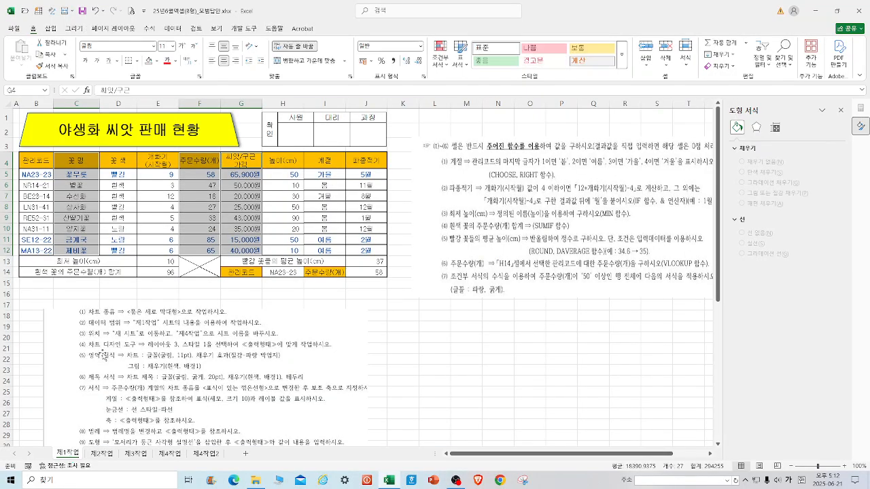
{"action": "left_click", "coordinate": [440, 348]}
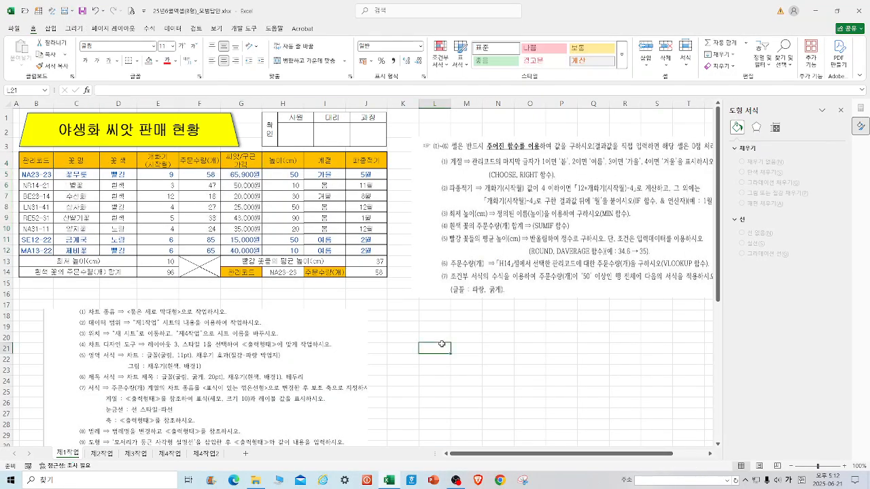
{"action": "left_click", "coordinate": [102, 453]}
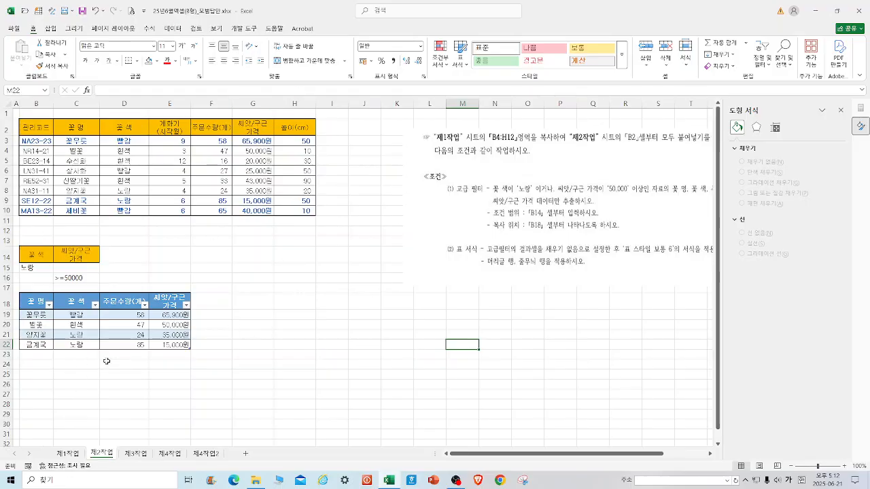
{"action": "left_click", "coordinate": [135, 454]}
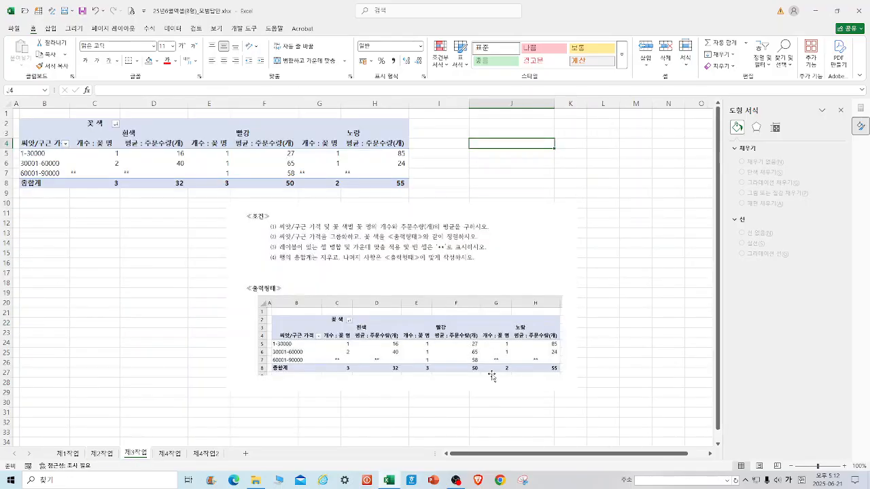
{"action": "left_click", "coordinate": [208, 454]}
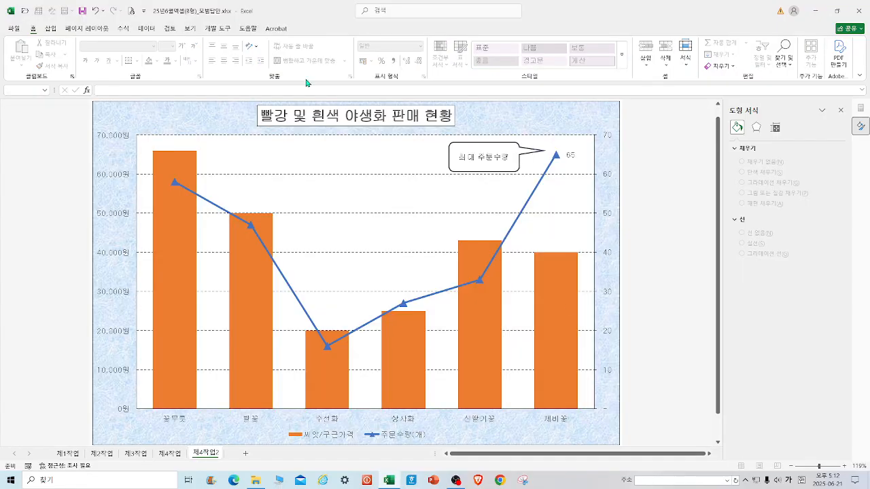